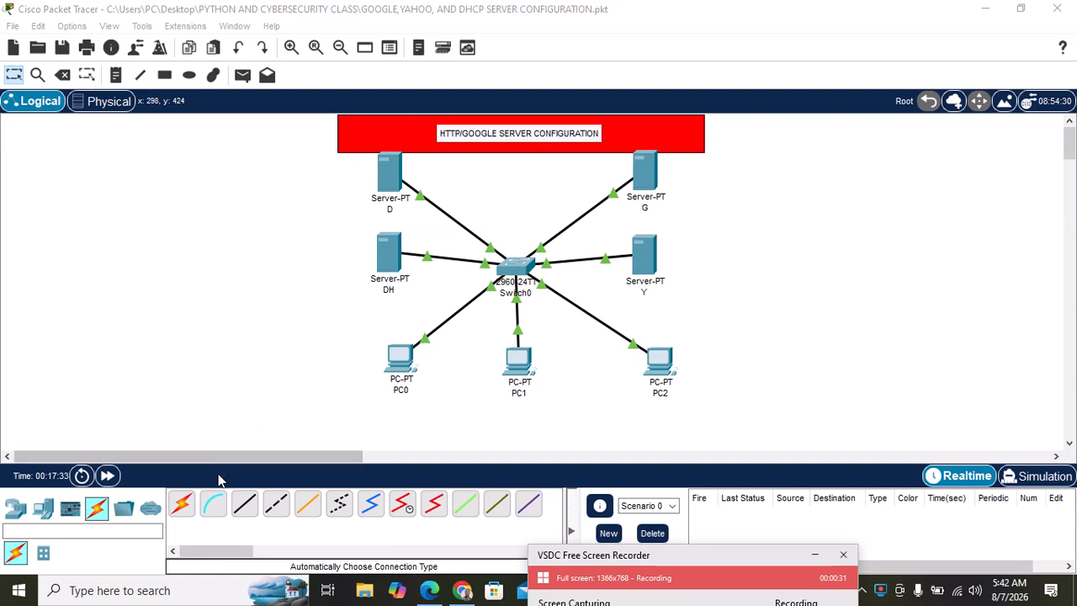
Step: Add two new PCs, PC3 and PC4, to the workspace beside PC2
left_click(40, 511)
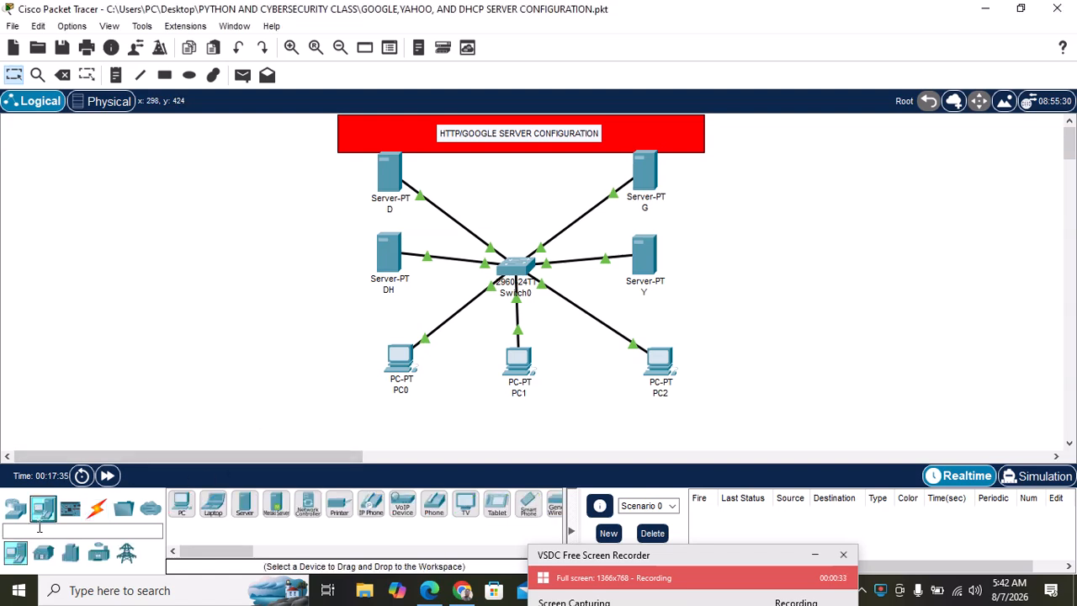
left_click(181, 503)
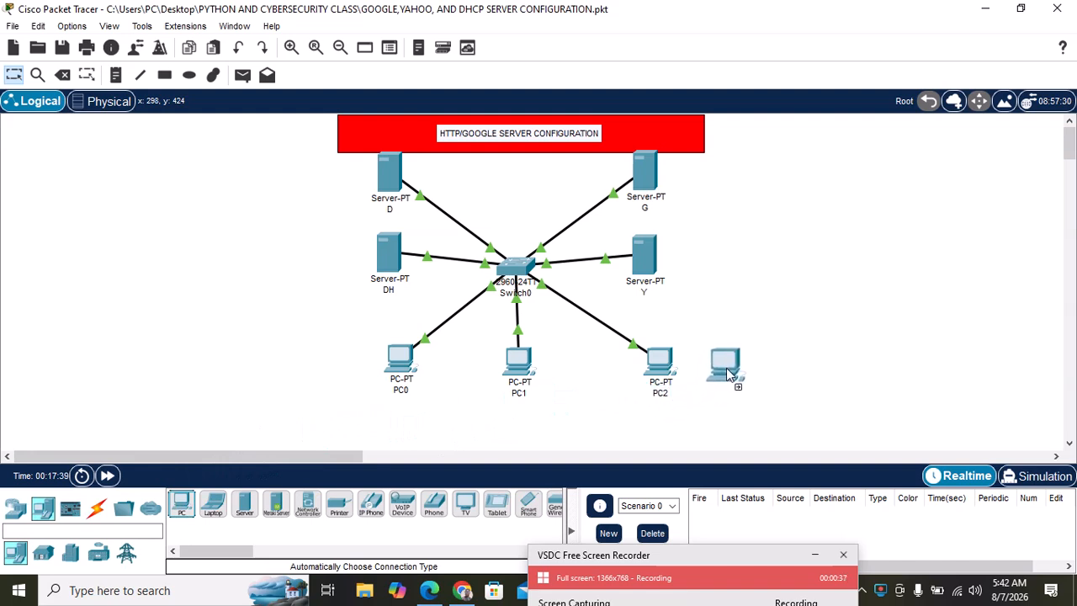
left_click(726, 368)
left_click(181, 504)
left_click(794, 385)
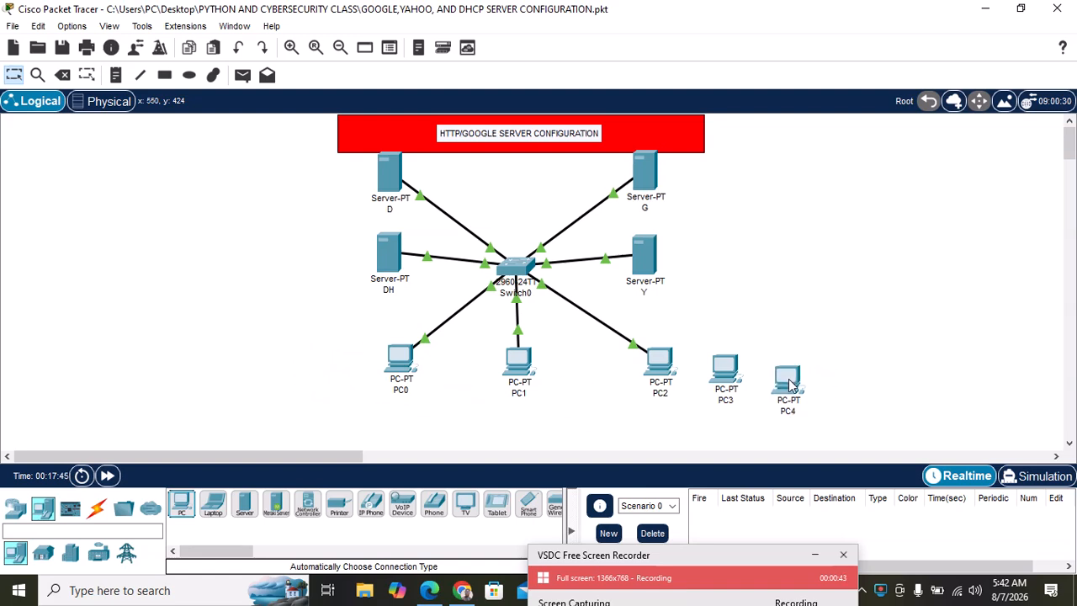
left_click_drag(789, 384, 791, 363)
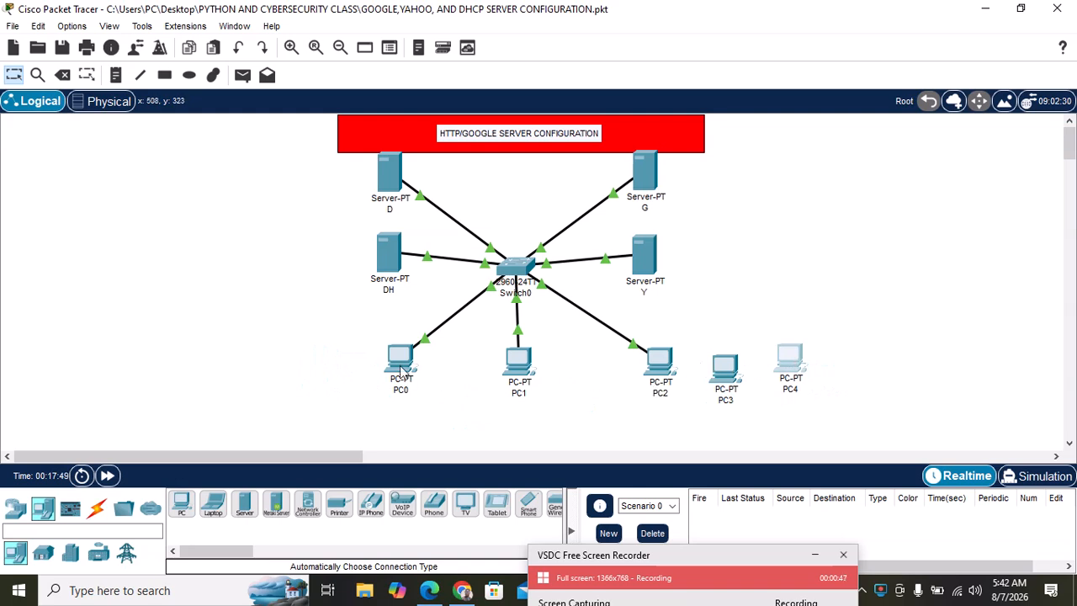
Step: Rearrange PC0 to PC4 into a more evenly spaced row below the switch
left_click_drag(402, 370, 353, 379)
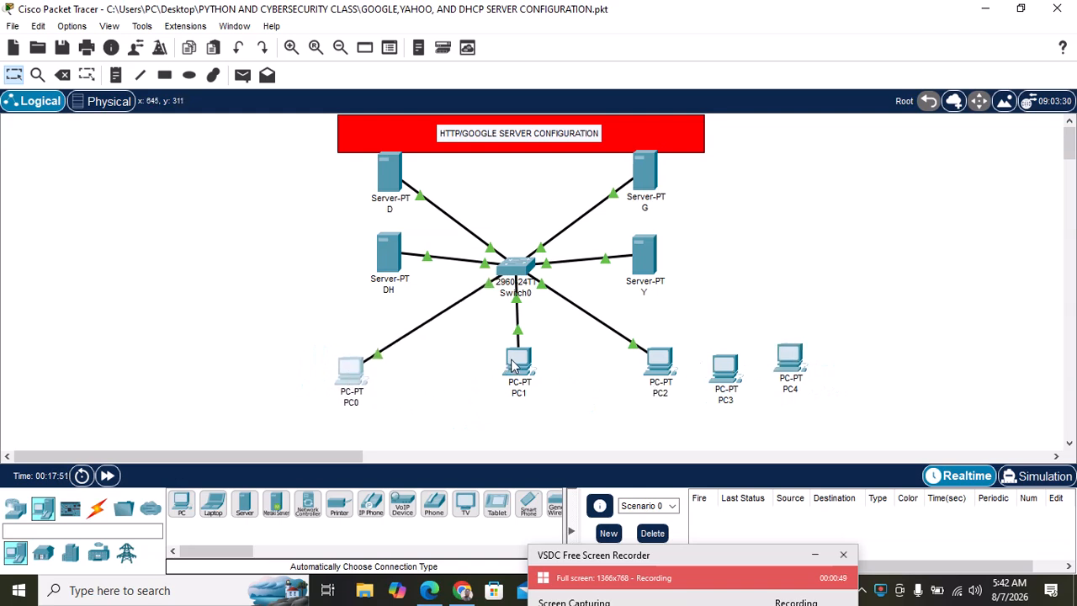
left_click_drag(512, 363, 463, 371)
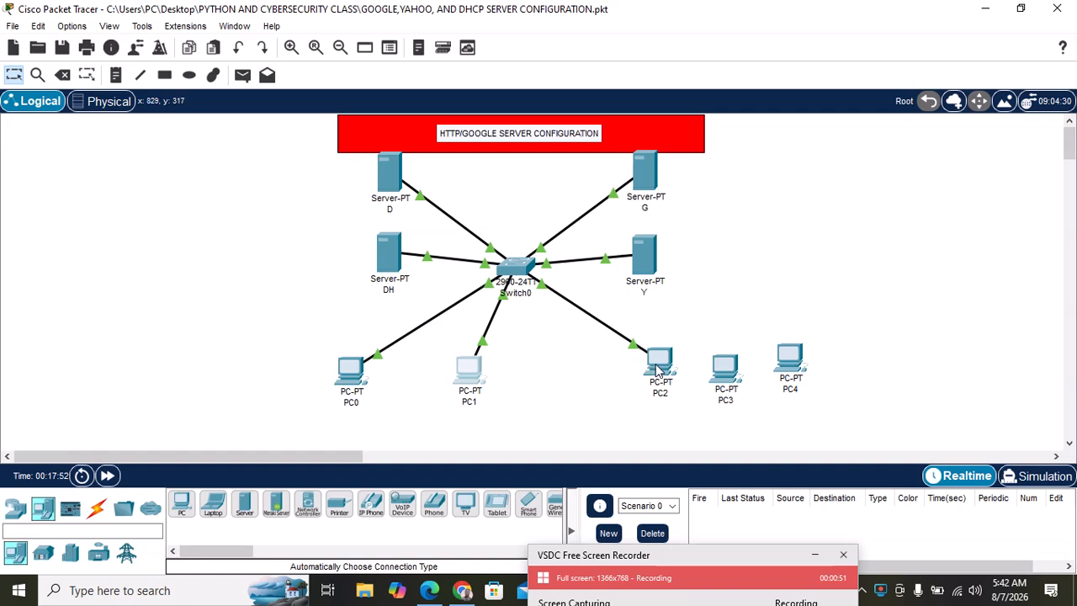
left_click_drag(657, 368, 596, 380)
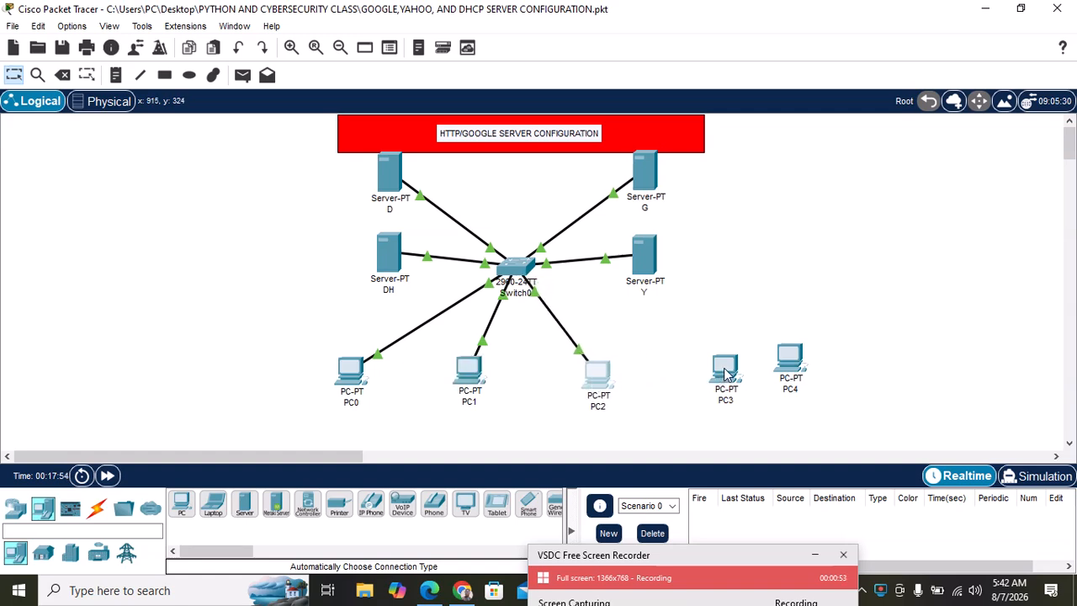
left_click_drag(727, 374, 683, 375)
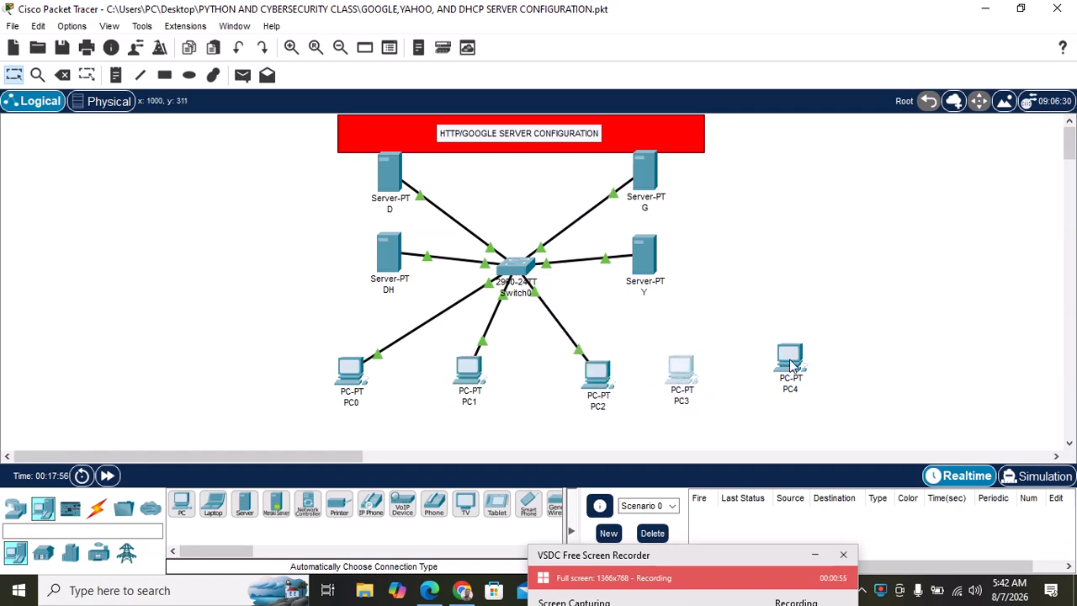
left_click_drag(791, 364, 768, 381)
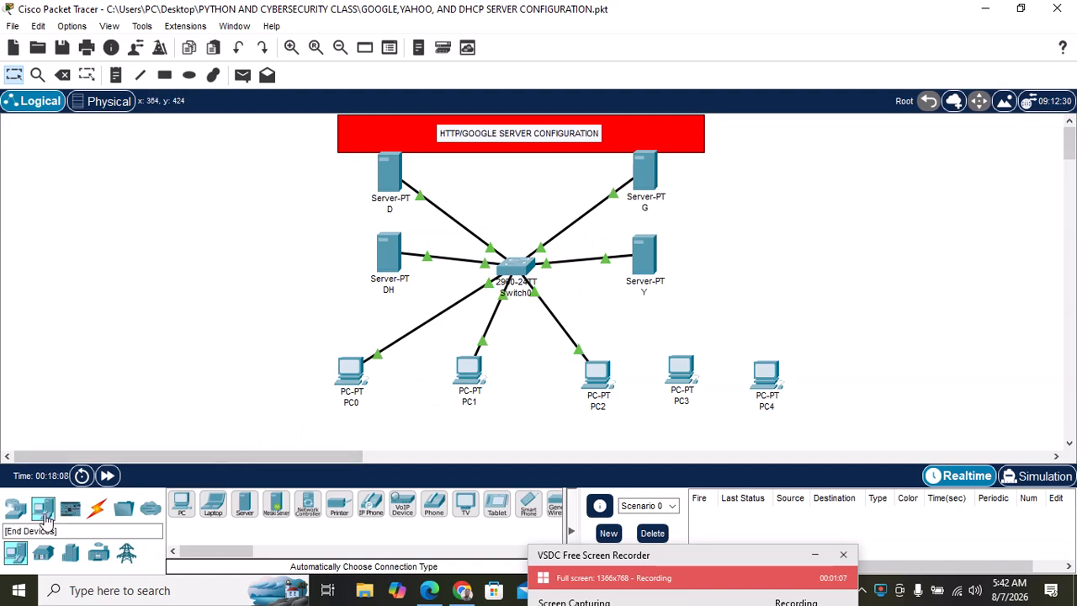
Step: Connect Switch0 to PC3 and PC4 using the automatically chosen connection type
left_click(98, 509)
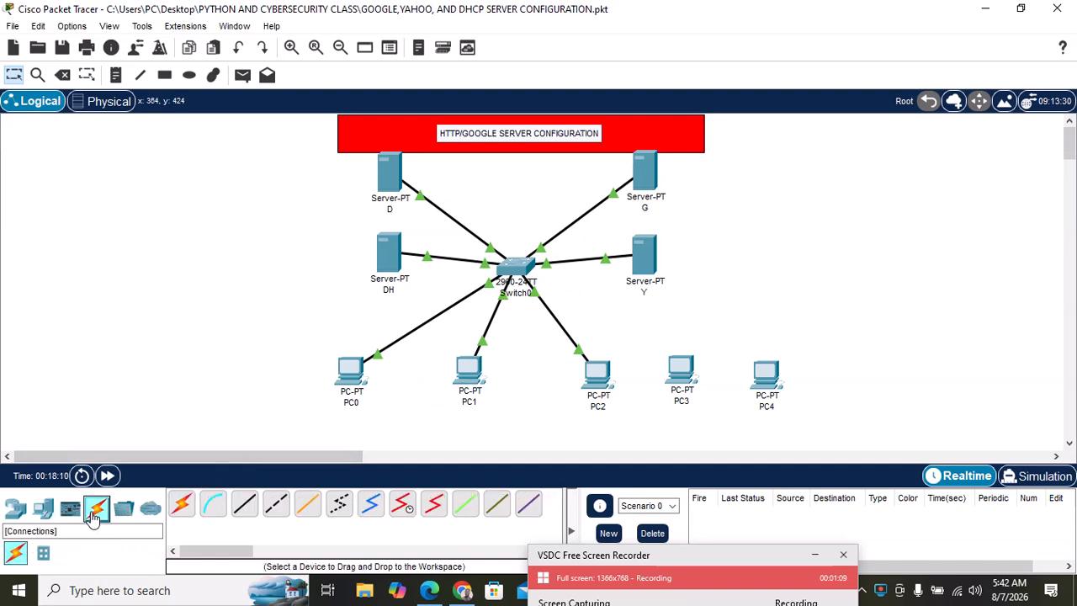
left_click(181, 504)
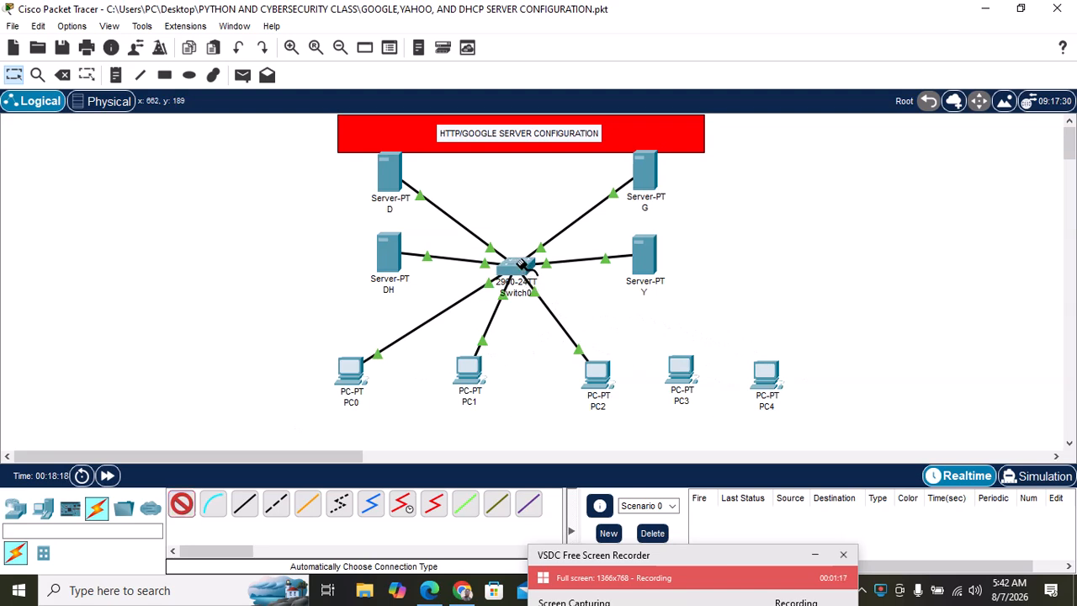
left_click(521, 266)
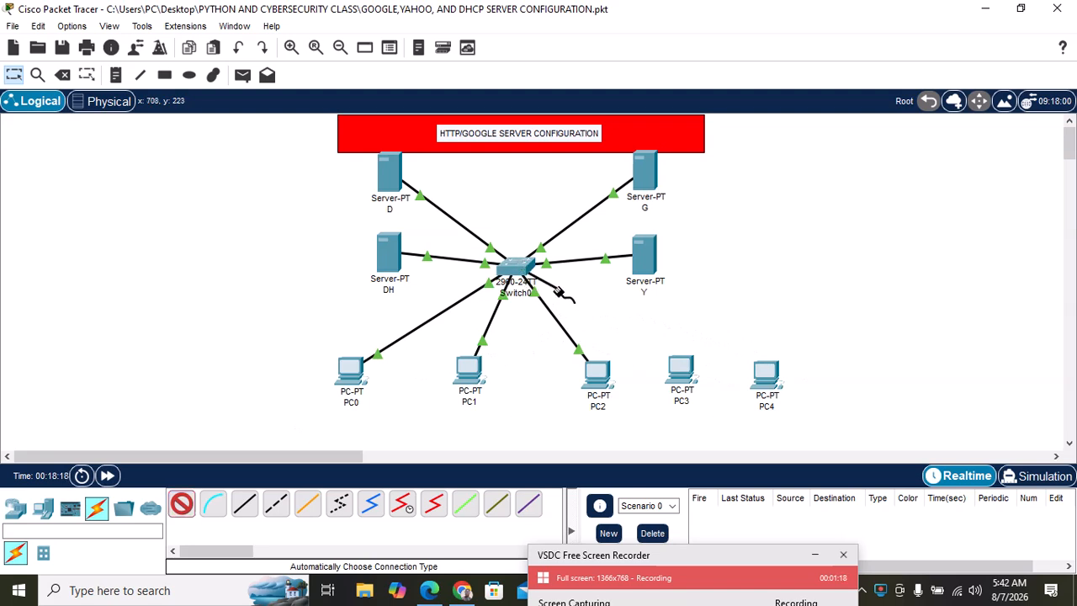
left_click(681, 368)
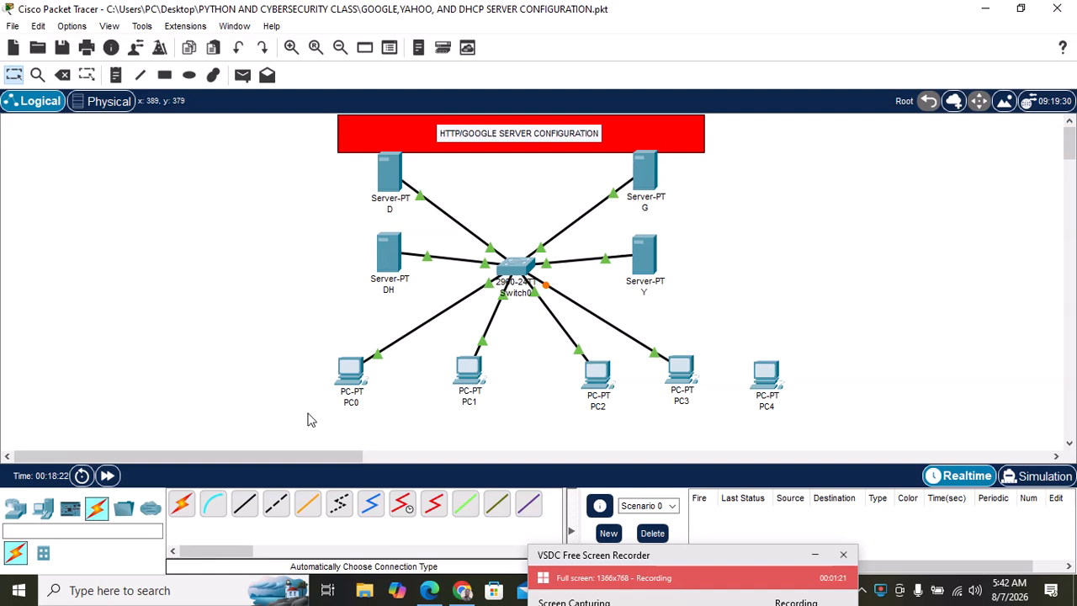
left_click(185, 503)
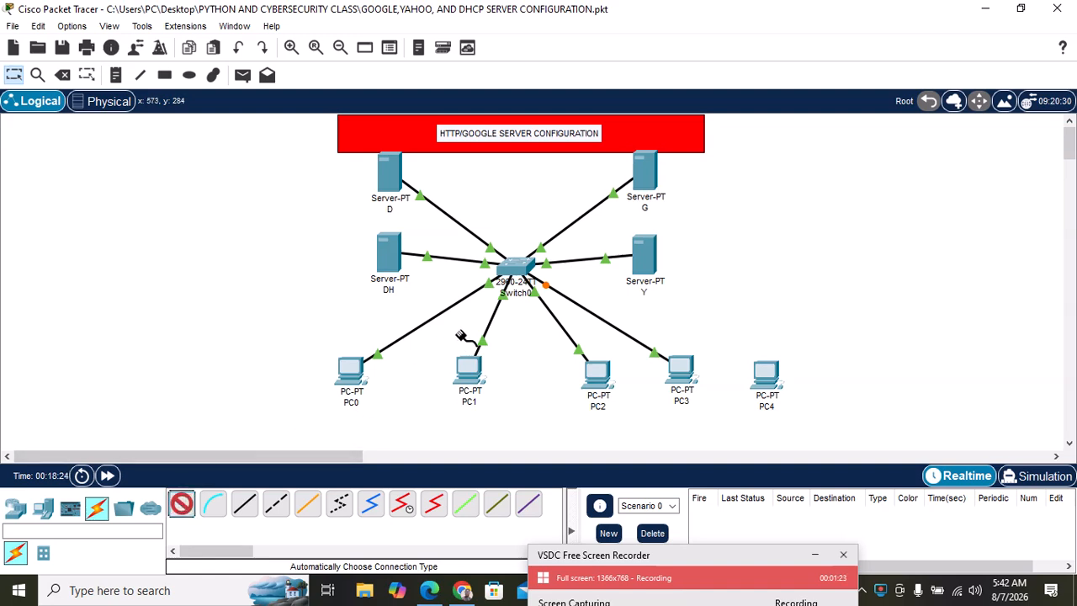
left_click(515, 264)
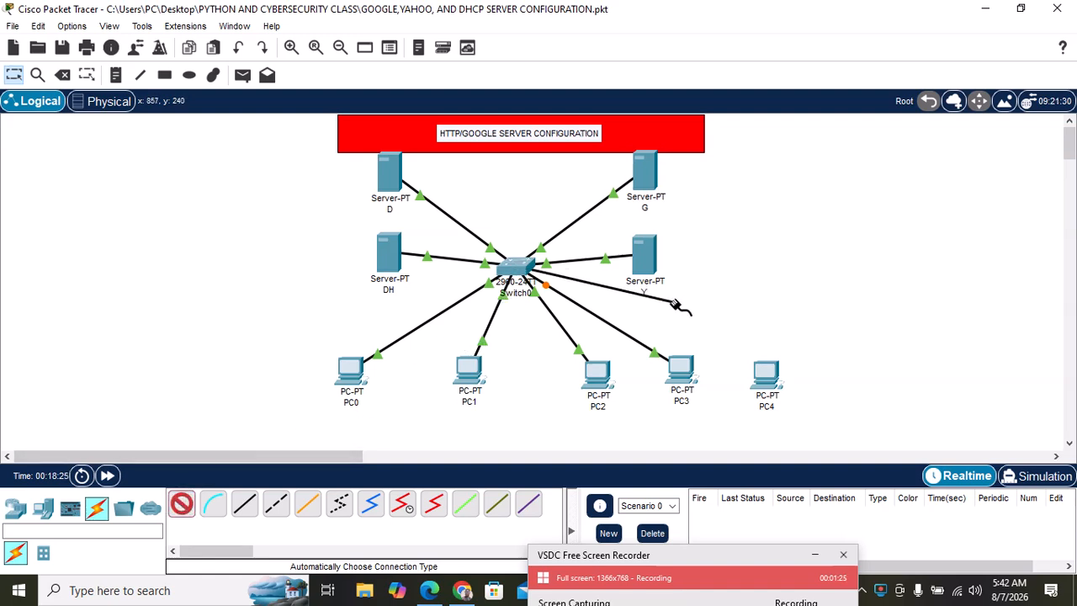
left_click(767, 372)
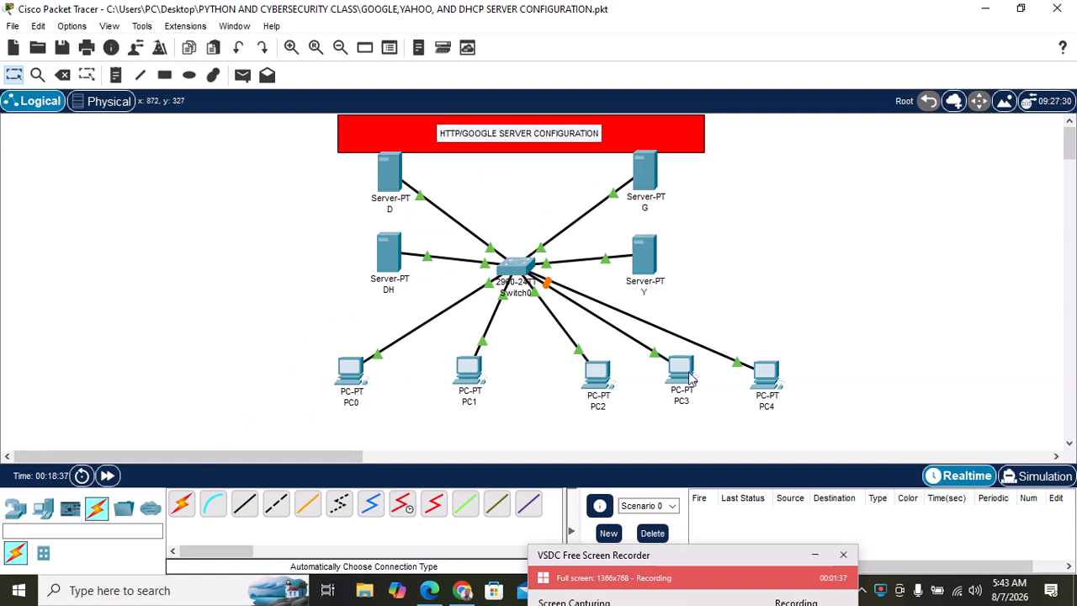
left_click_drag(732, 559, 724, 584)
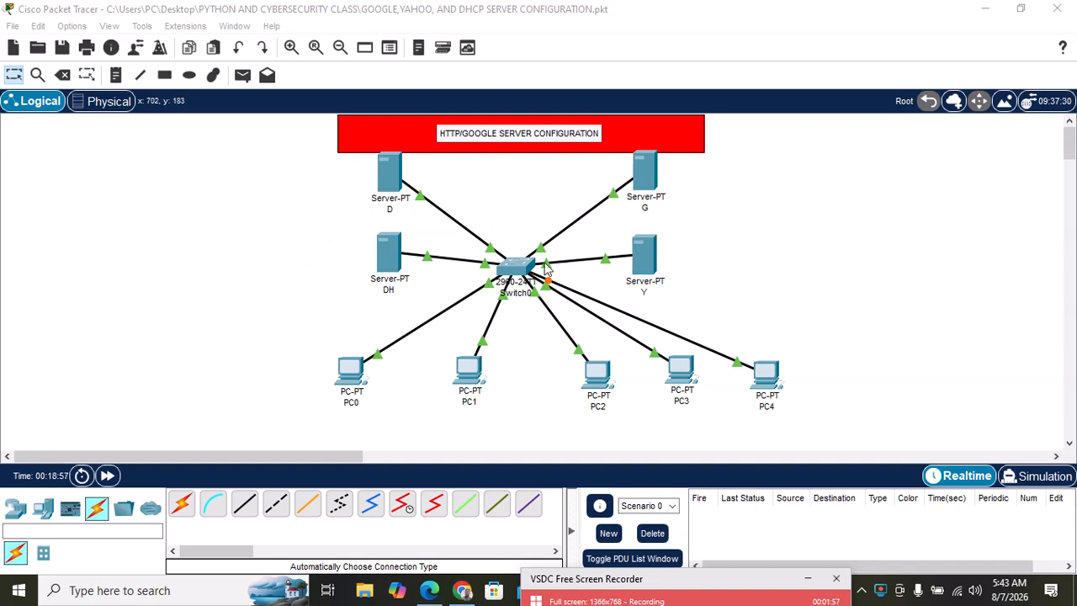
Step: Change the display name of server D to DNS and of server DH to DHCP
left_click(389, 176)
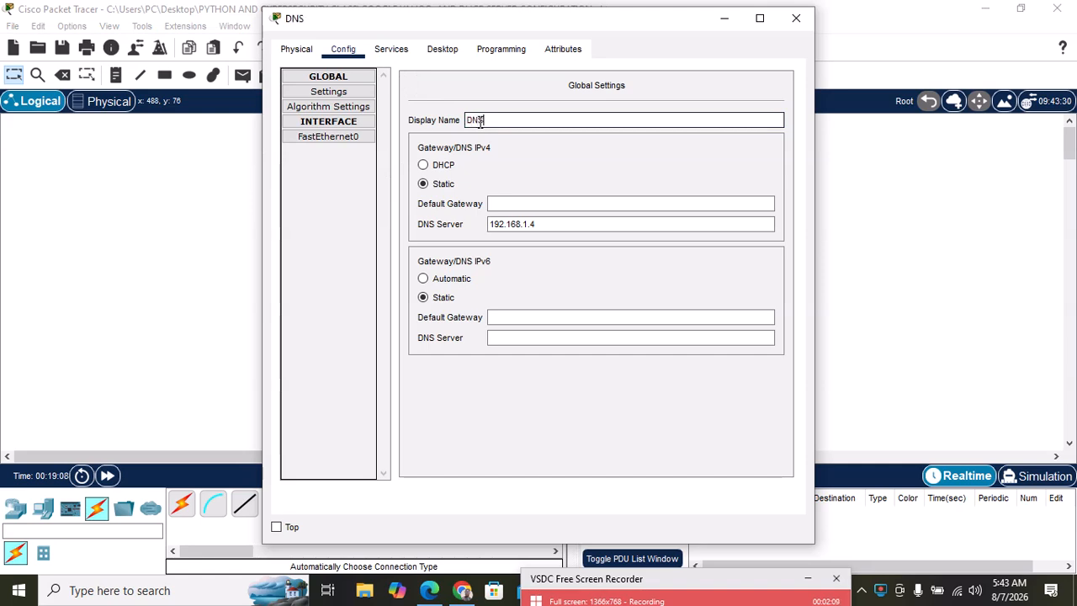
left_click(241, 217)
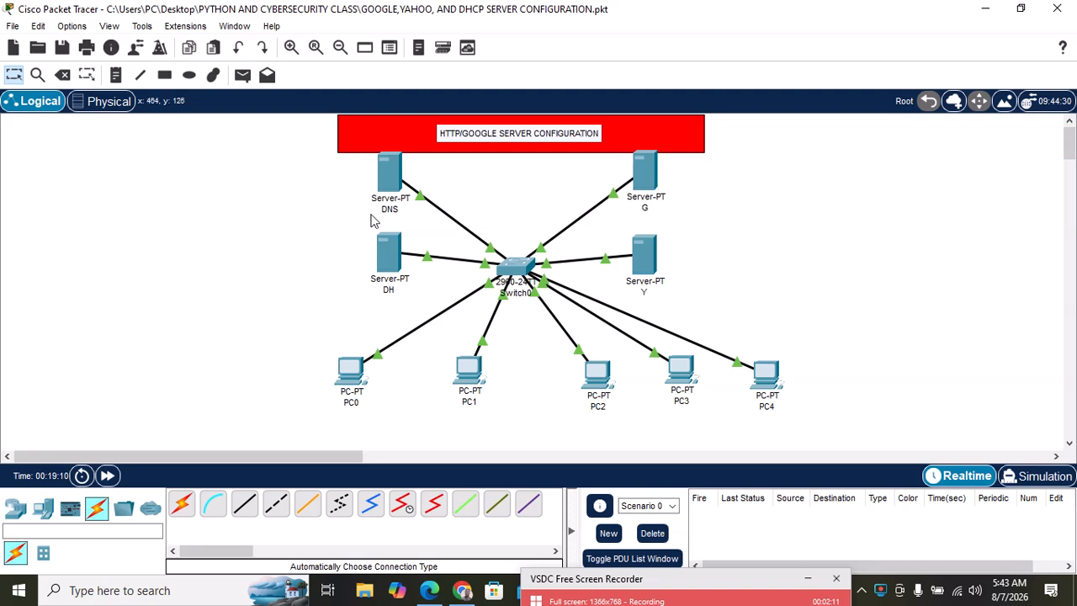
left_click(388, 268)
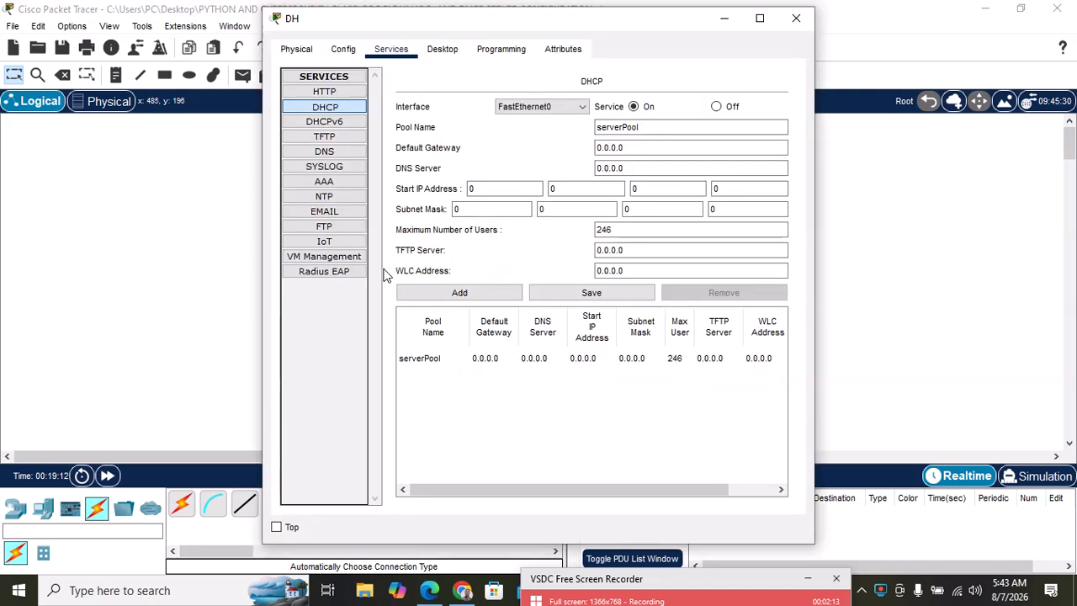
left_click(343, 49)
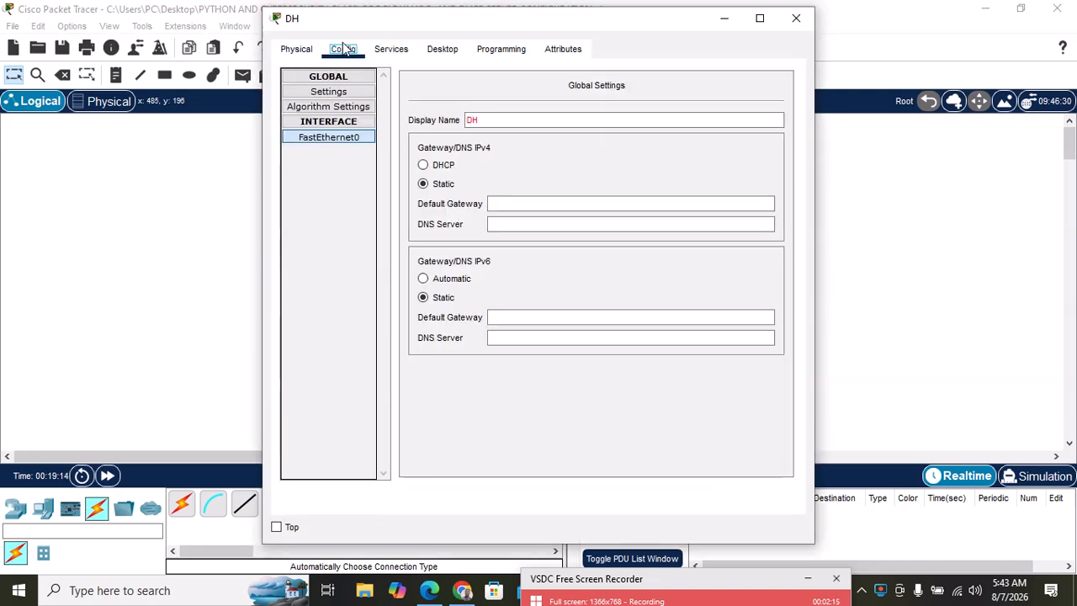
left_click(495, 120)
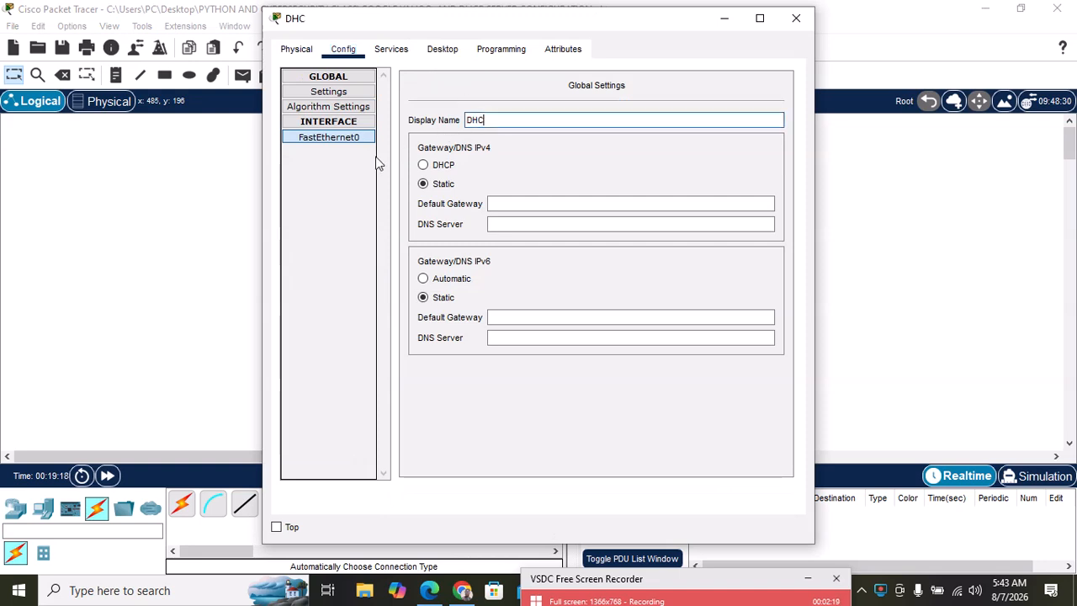
type("CP")
left_click(103, 269)
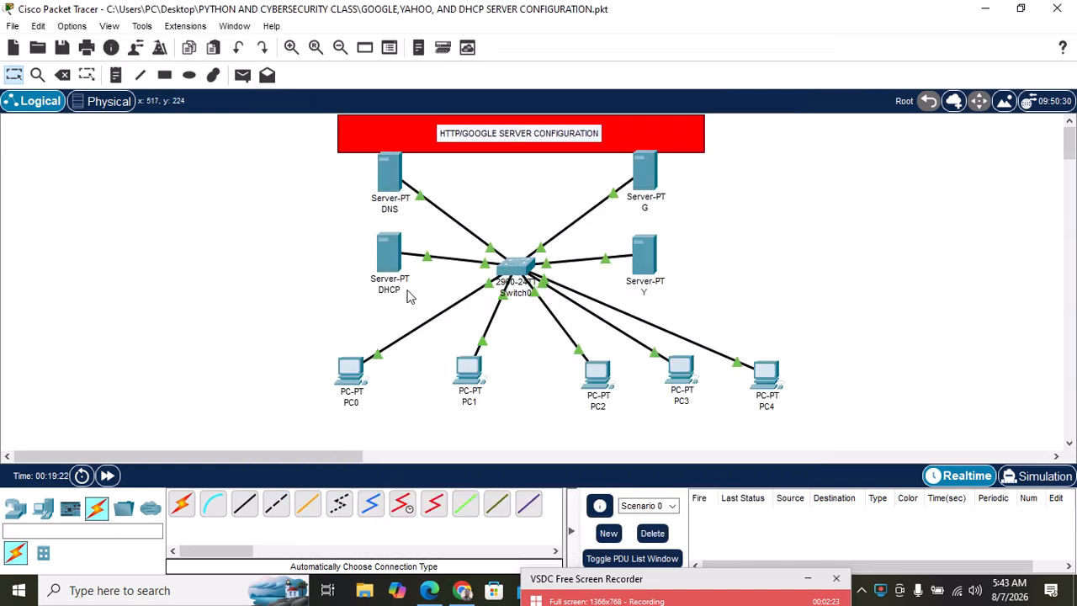
Step: Change the display name of server G to GOOGLE and of server Y to YAHOO
left_click(648, 177)
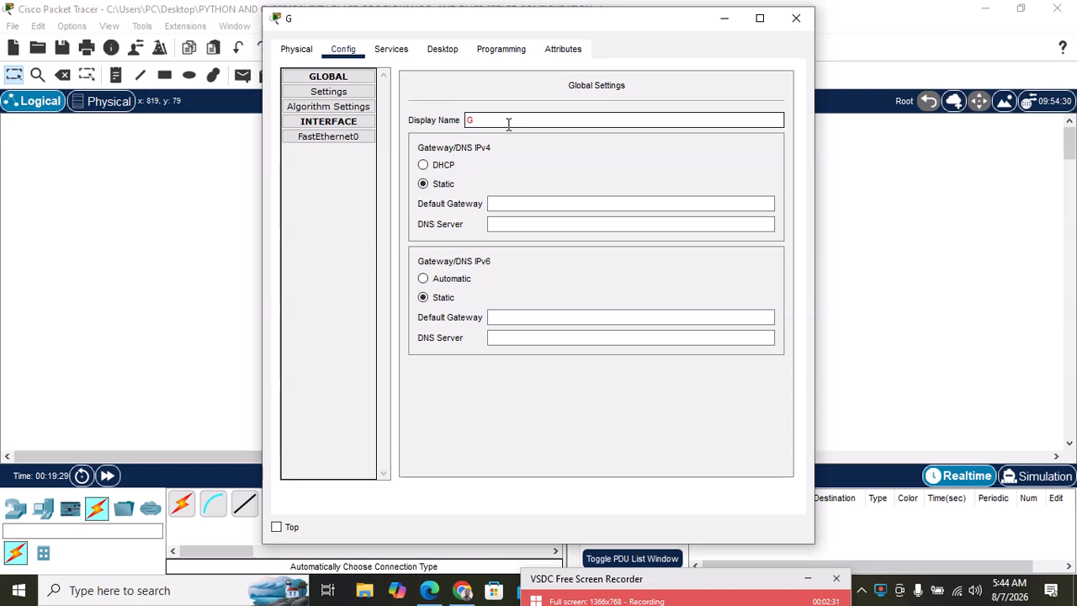
left_click(193, 219)
left_click(643, 245)
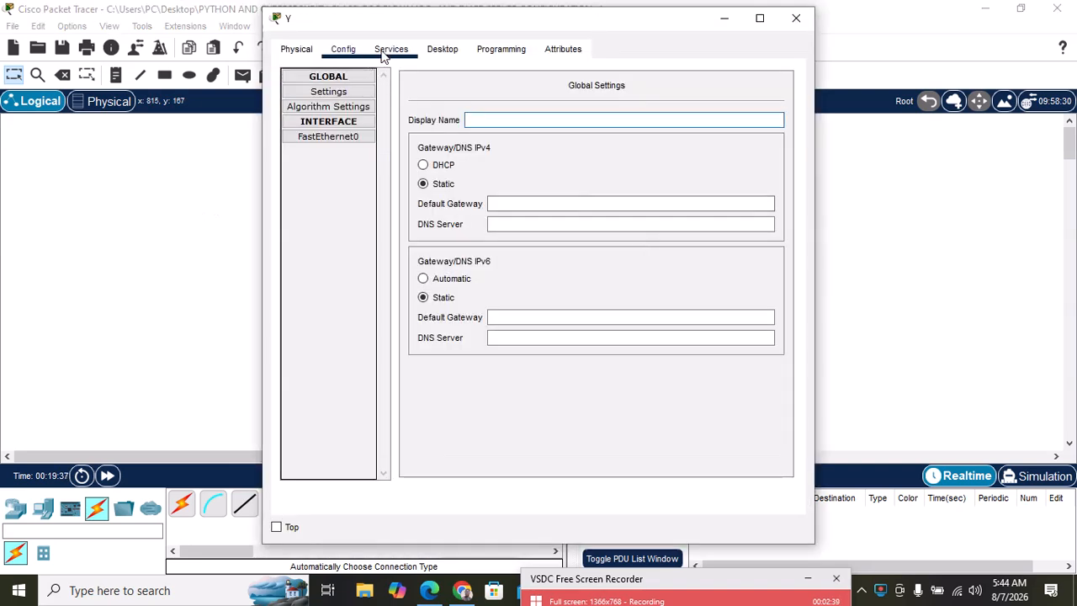
left_click(474, 120)
type("Y")
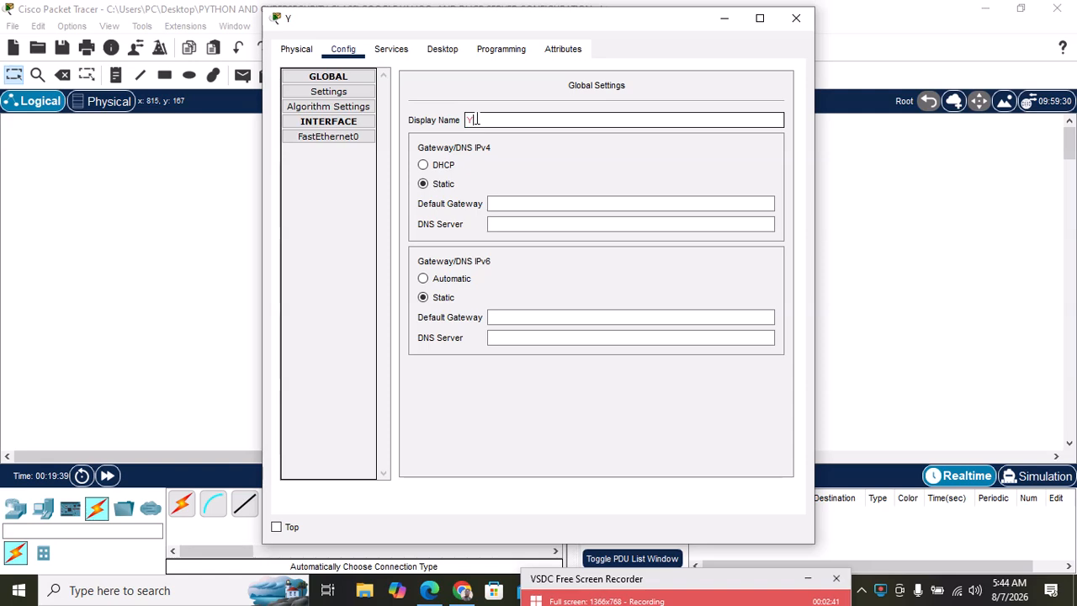
type("A")
left_click(213, 199)
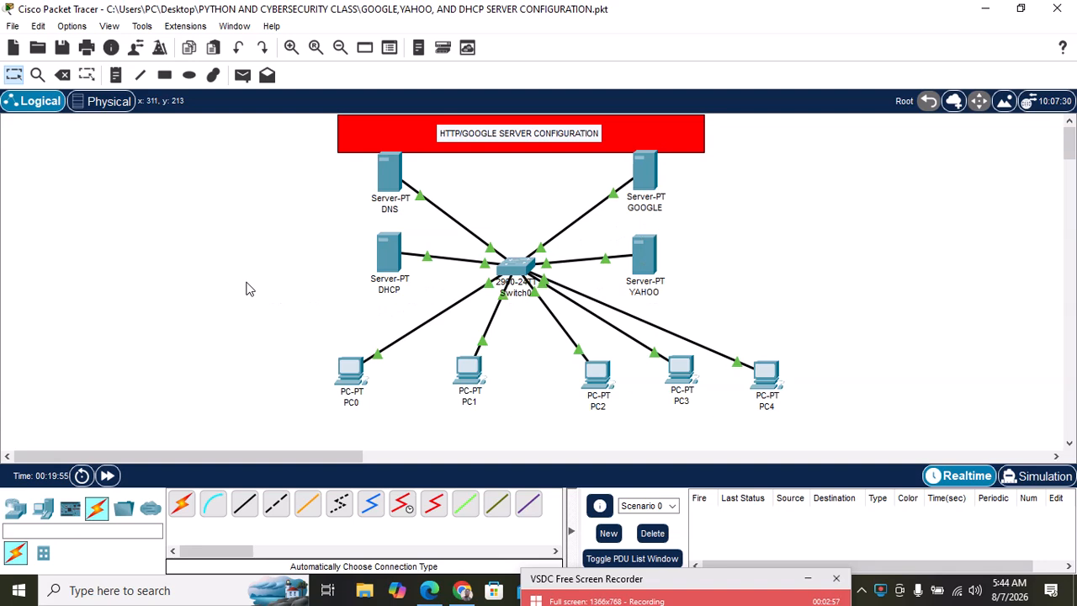
Step: Set the GOOGLE server's static IPv4 address to 192.168.1.1 and close its configuration window
left_click(646, 179)
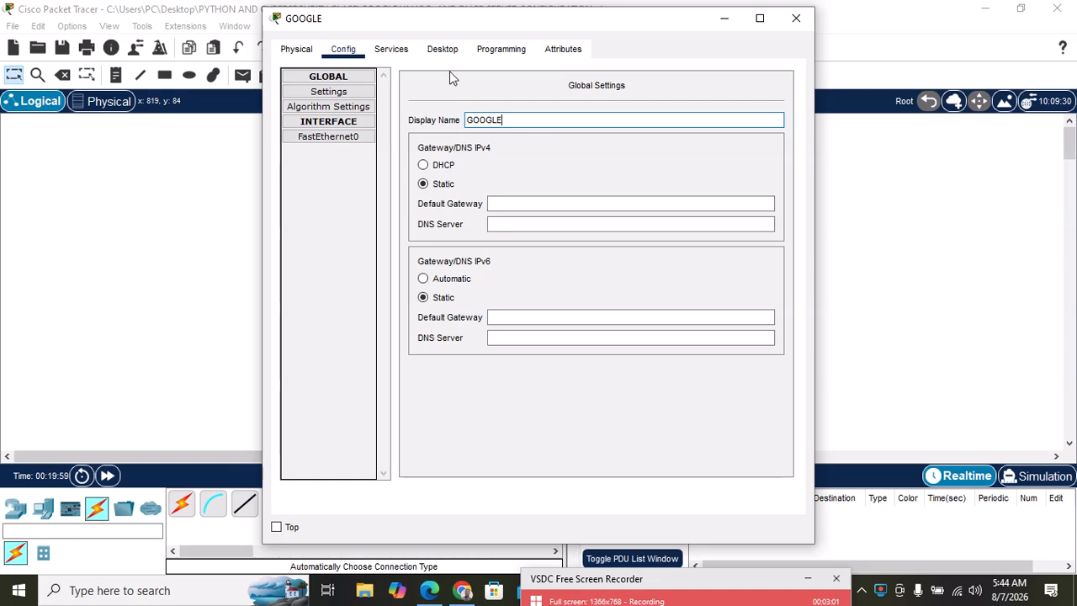
left_click(443, 51)
left_click(333, 97)
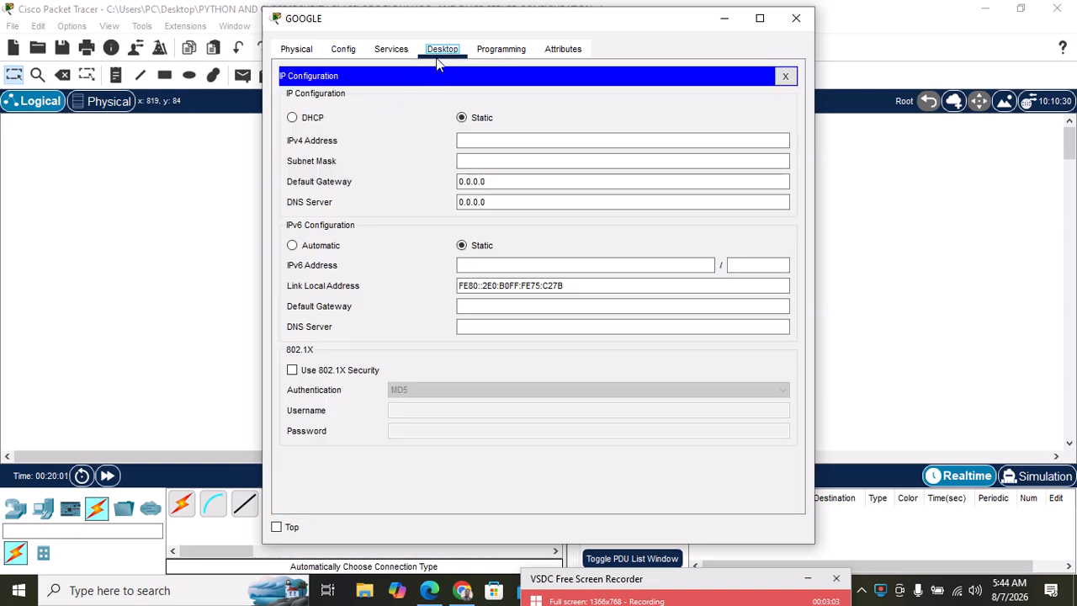
left_click(492, 140)
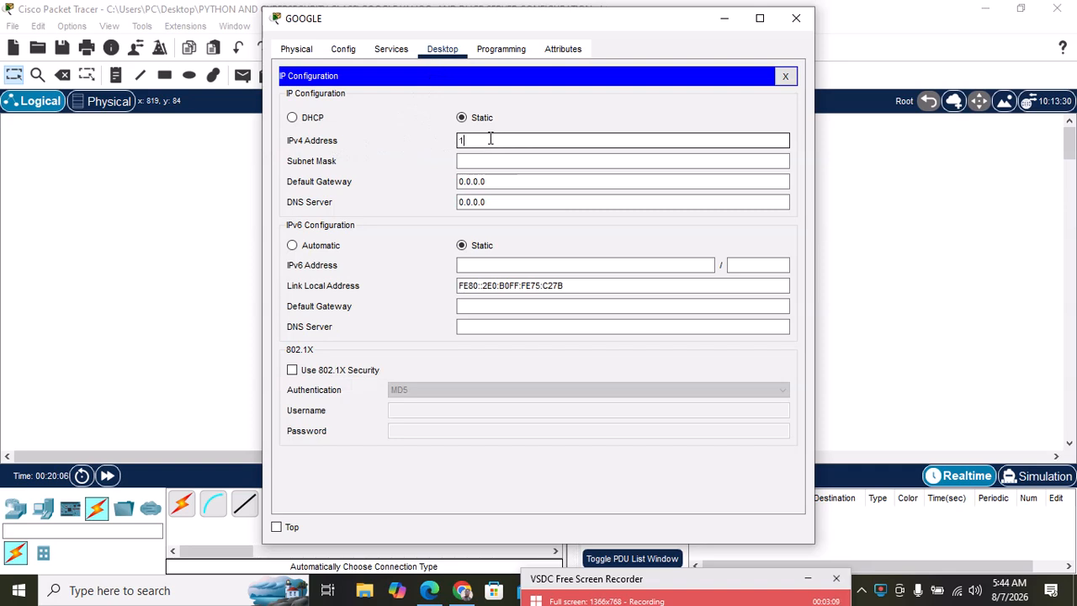
type("192.")
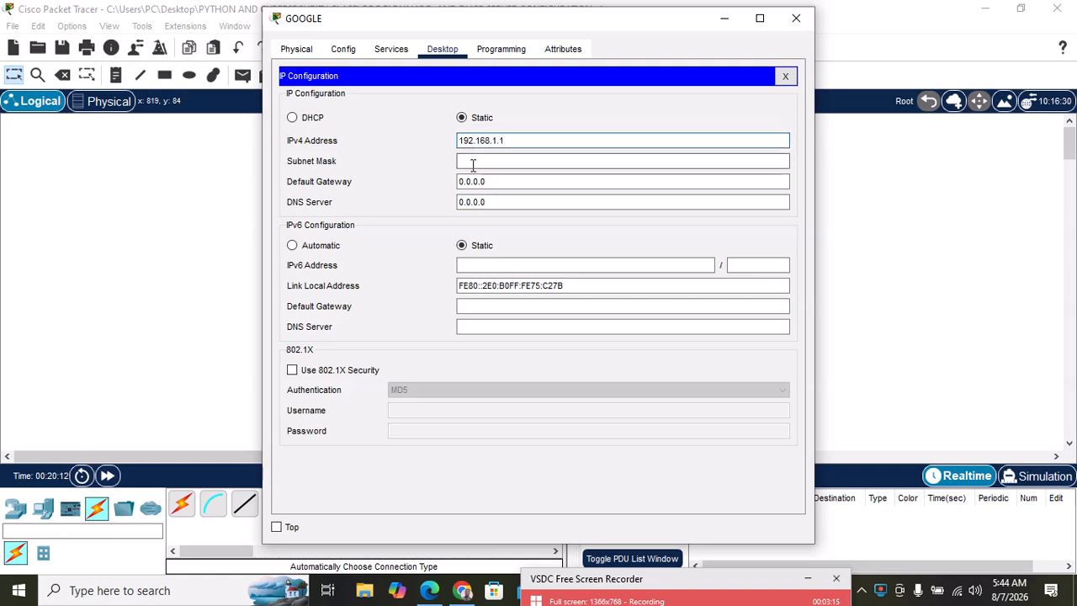
left_click(174, 188)
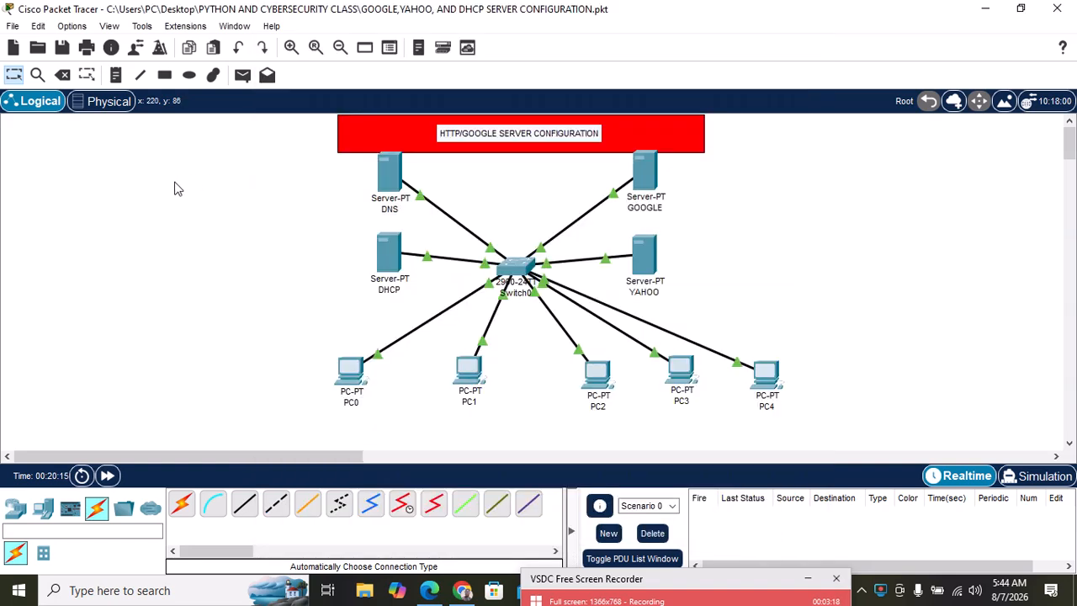
Step: Set the YAHOO server's static IPv4 address to 192.168.1.2 and close its configuration window
left_click(646, 254)
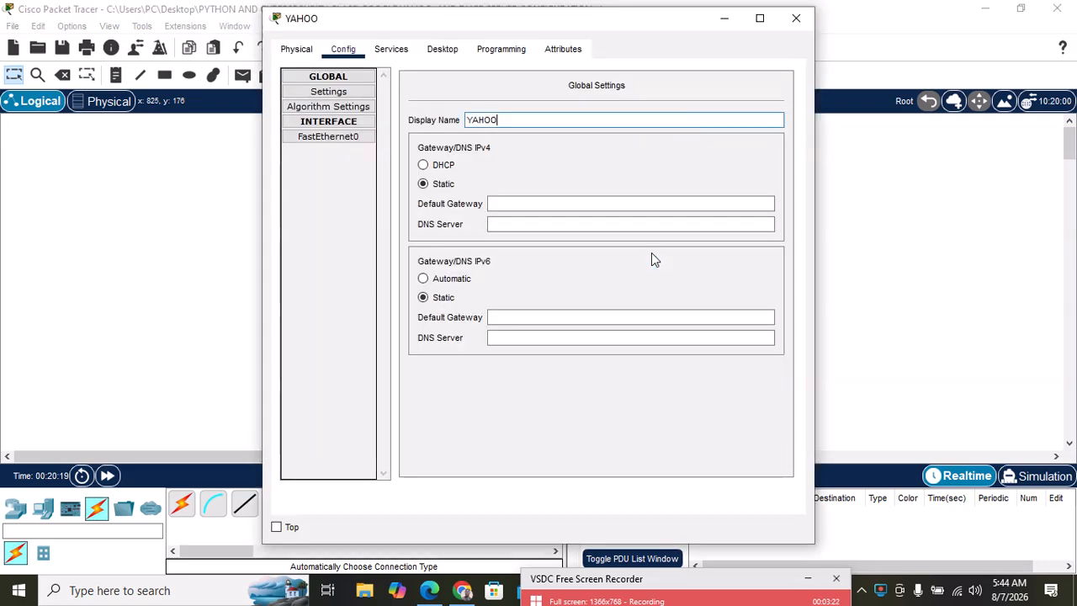
left_click(443, 50)
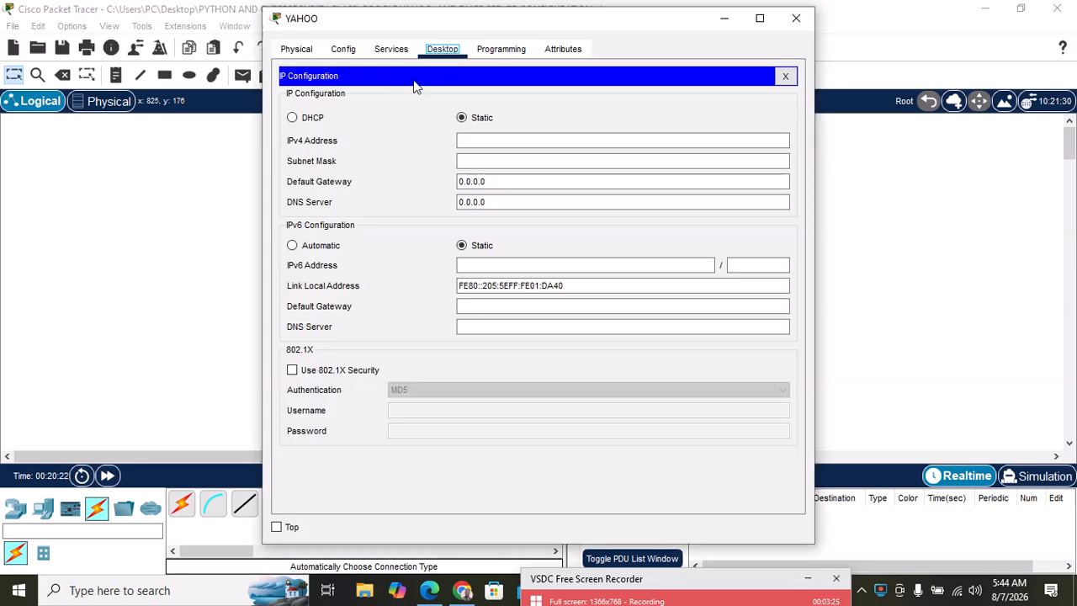
left_click(492, 139)
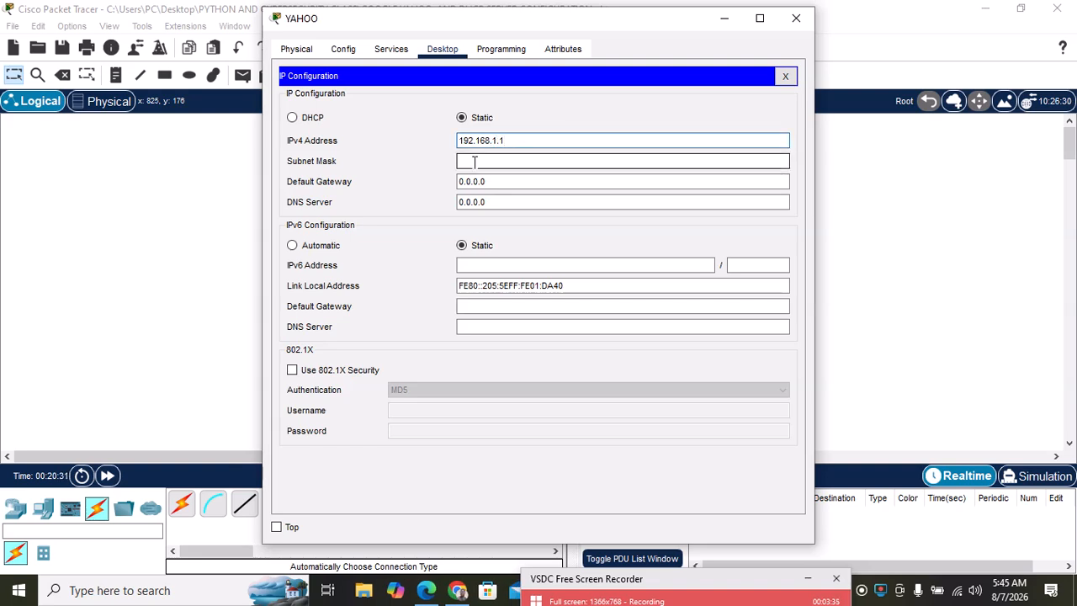
key("BackSpace")
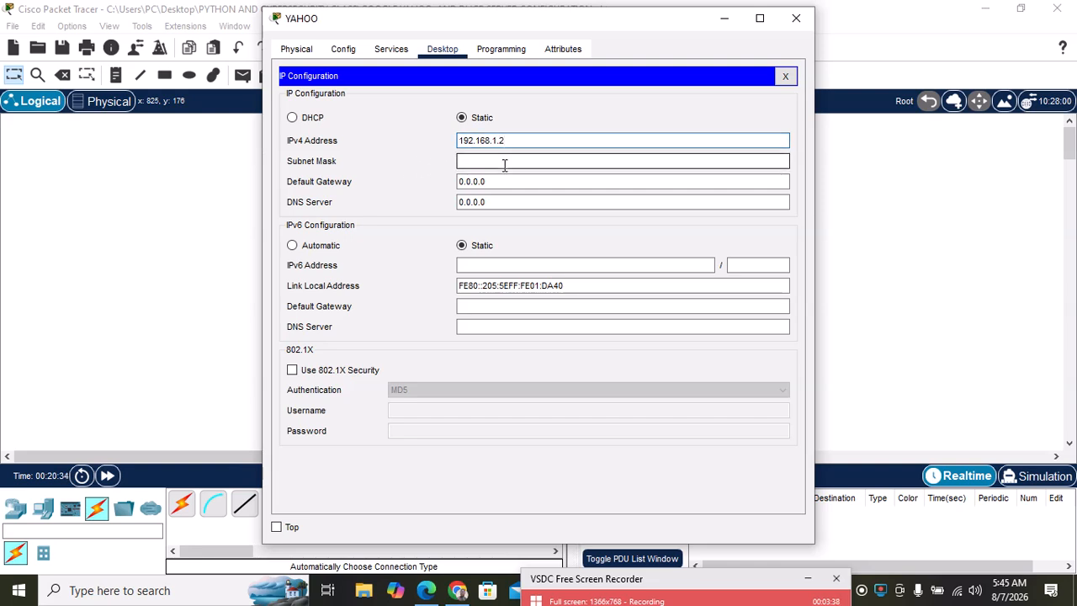
left_click(185, 247)
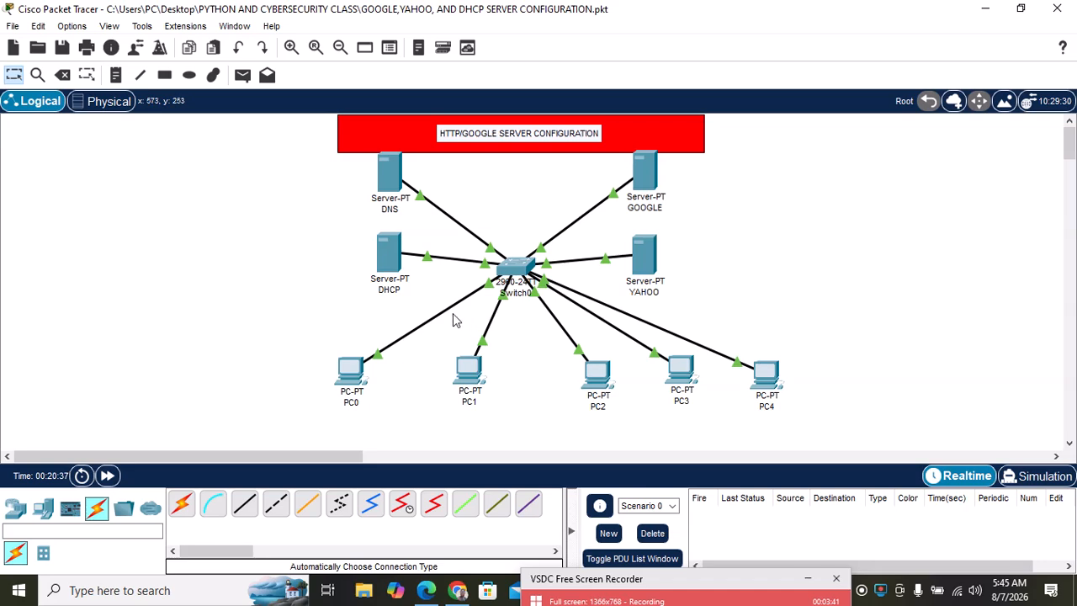
Step: Set the DHCP server's static IPv4 address to 192.168.1.3 and close its configuration window
left_click(393, 263)
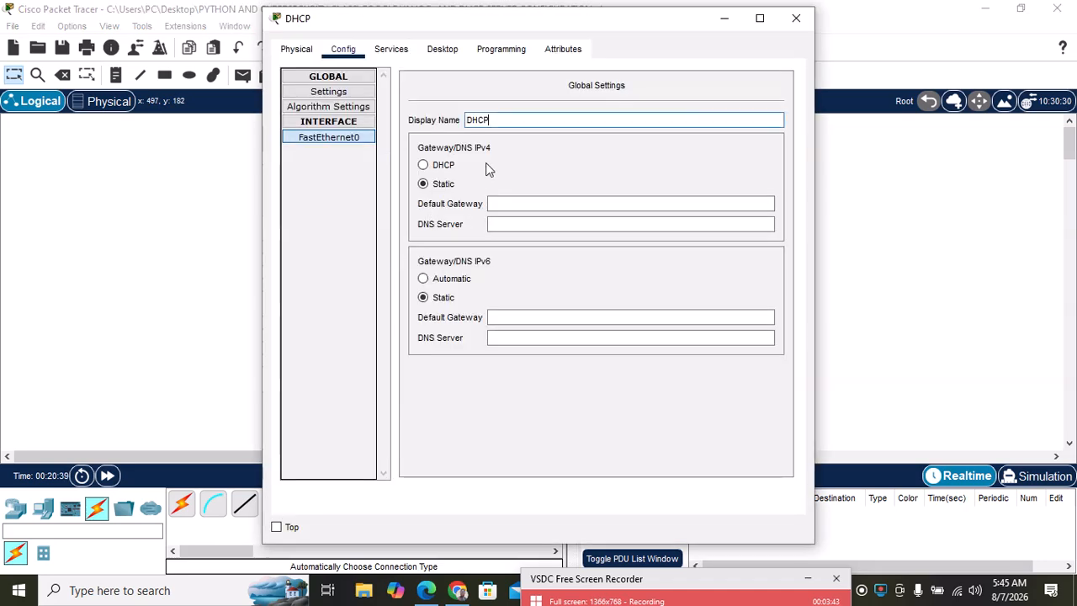
left_click(443, 50)
left_click(337, 105)
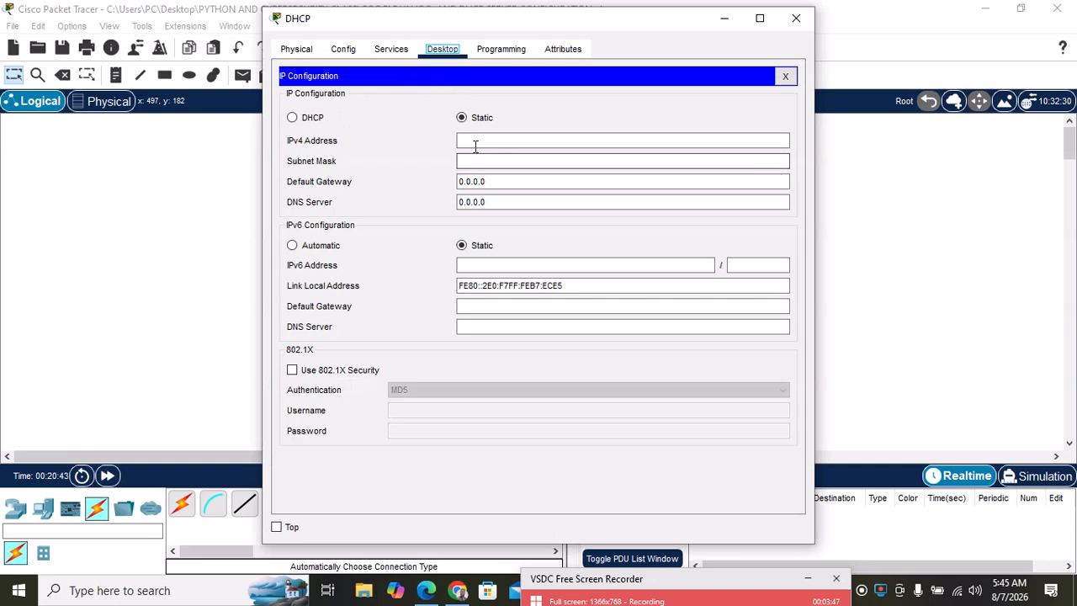
left_click(474, 141)
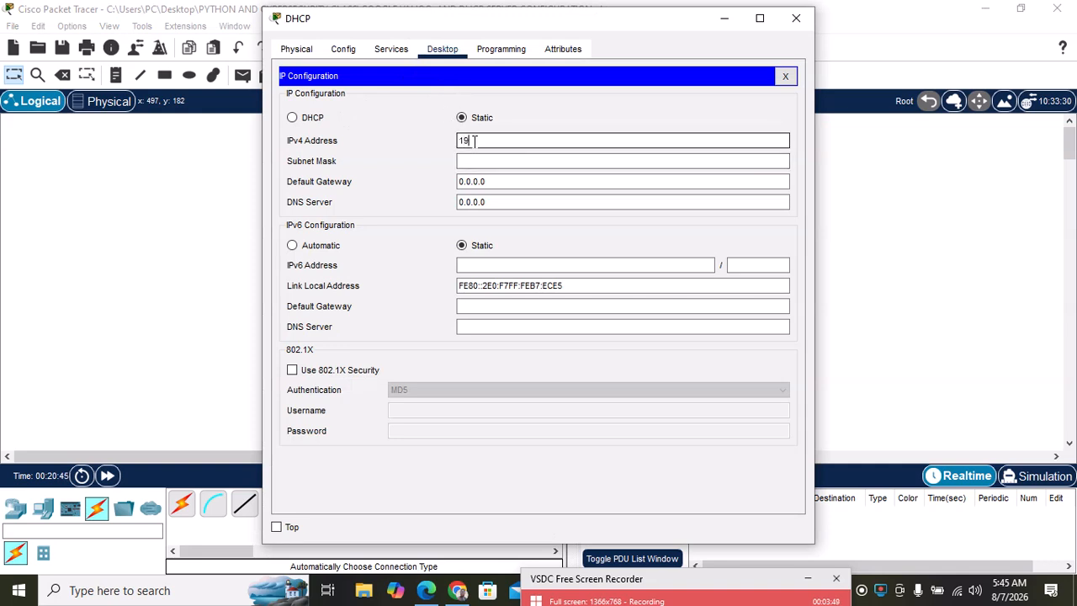
type("192.168")
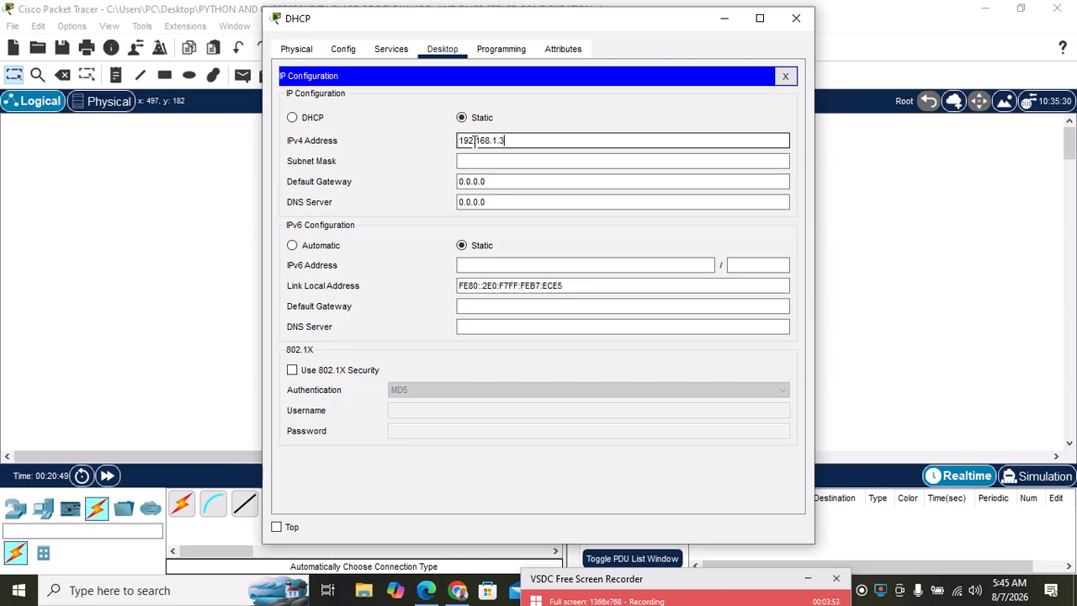
type(".1.3")
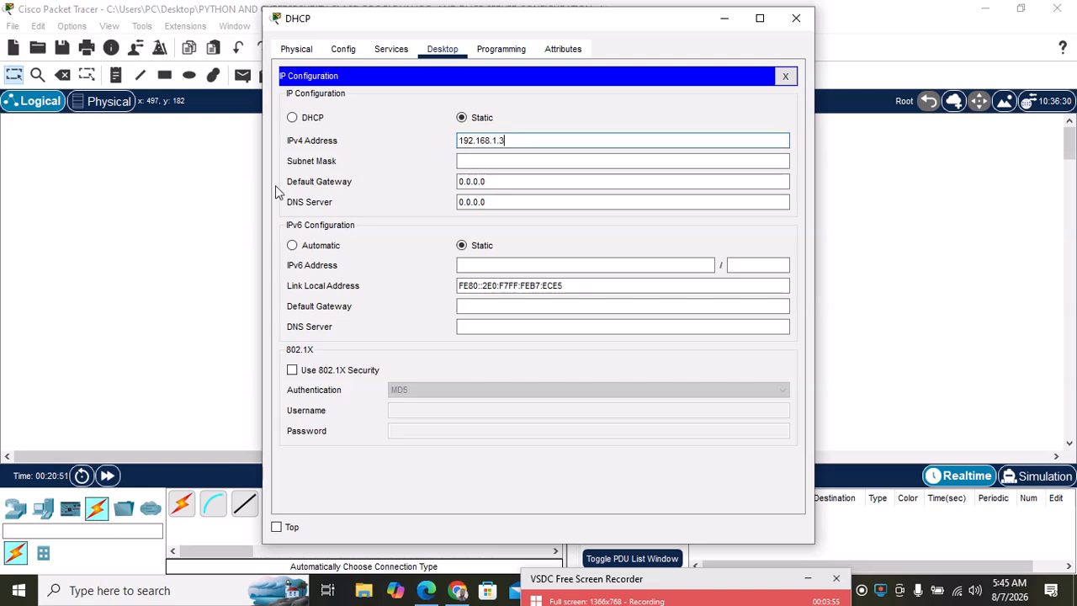
left_click(240, 193)
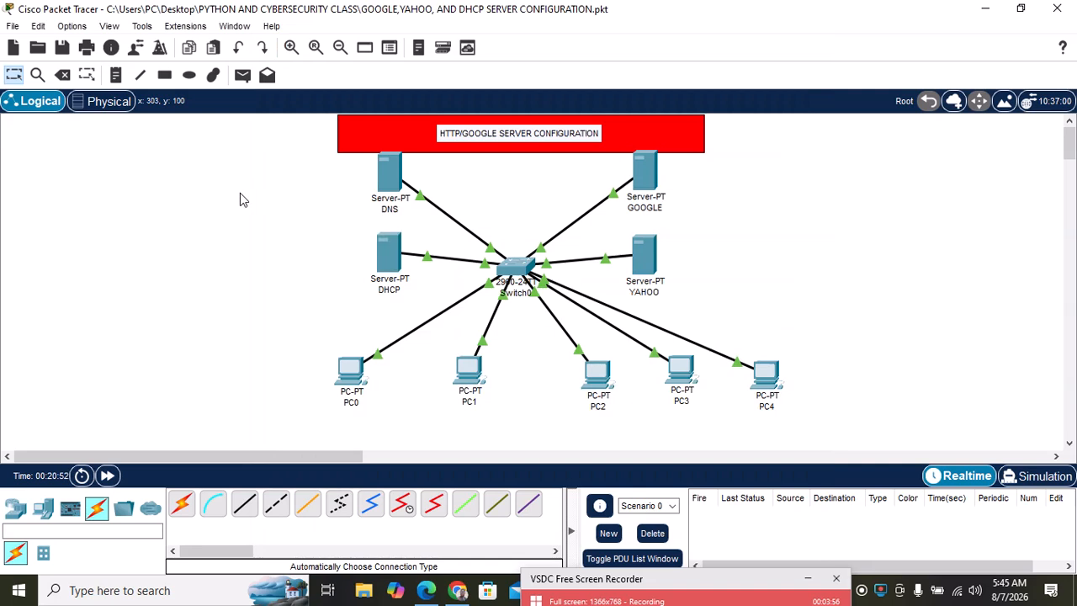
Step: Check the DNS server's static IPv4 address and DNS server entry in its IP configuration
left_click(388, 179)
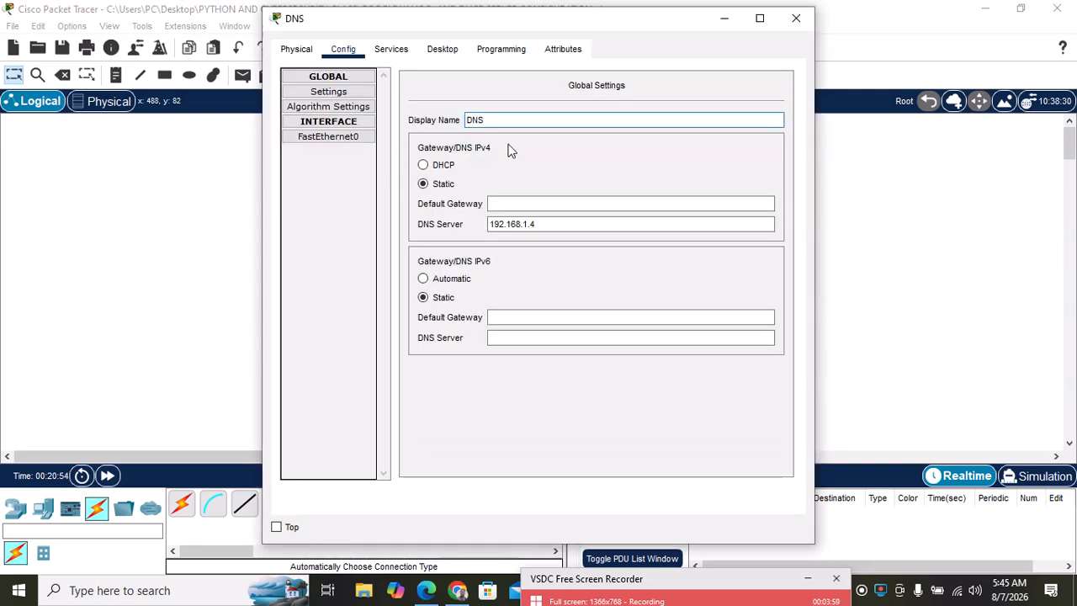
left_click(441, 50)
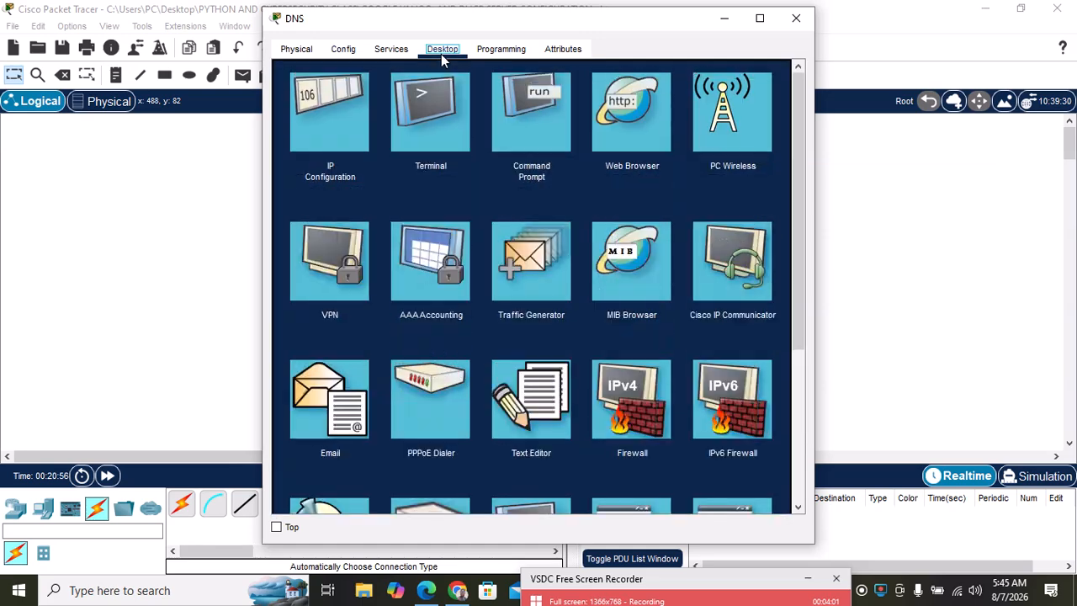
left_click(341, 130)
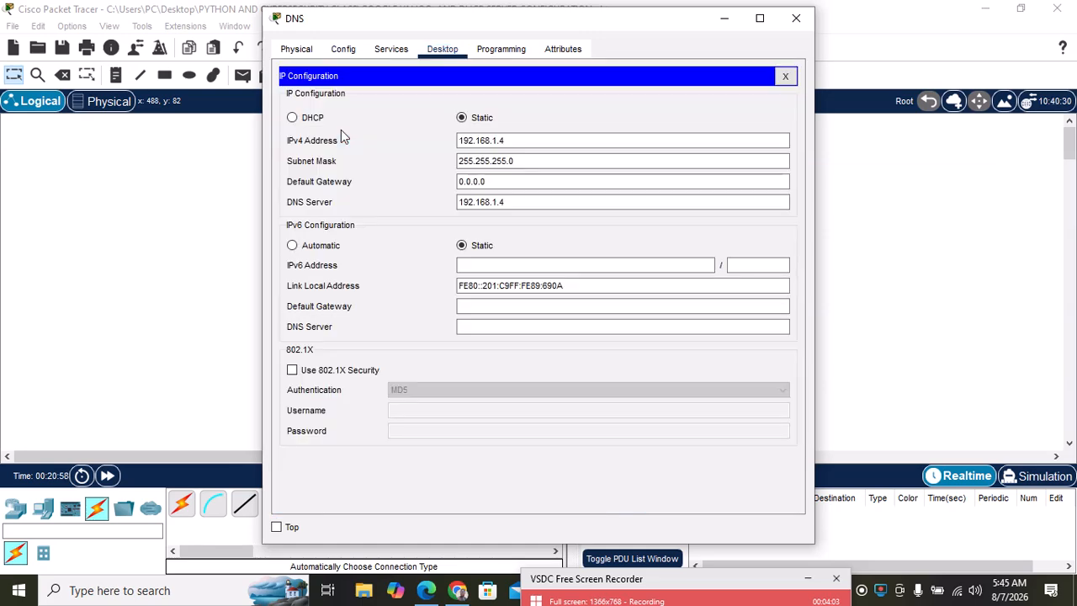
left_click(508, 140)
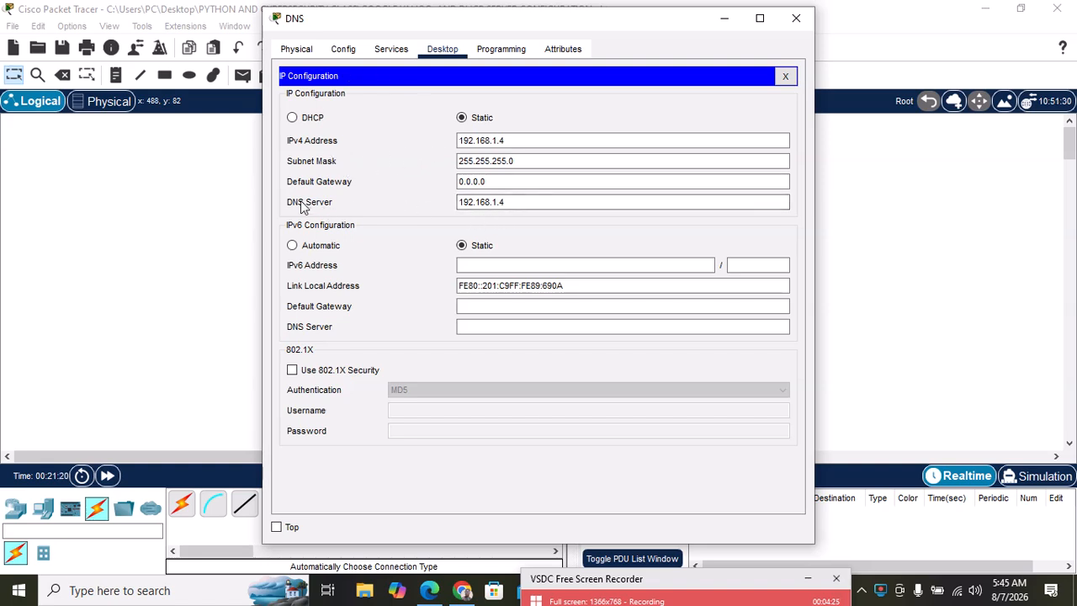
left_click(521, 204)
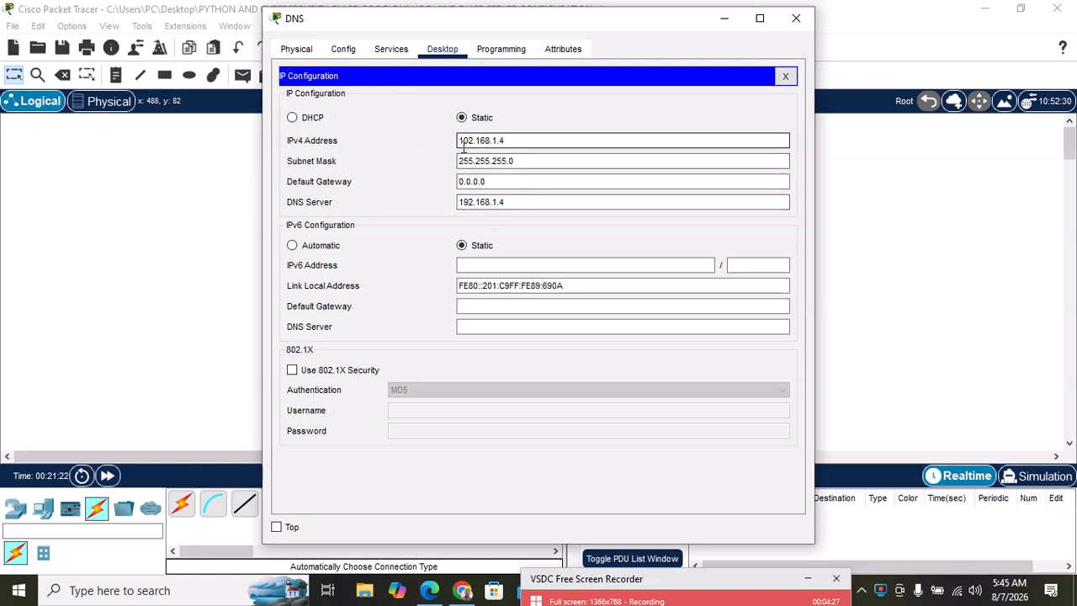
left_click(519, 142)
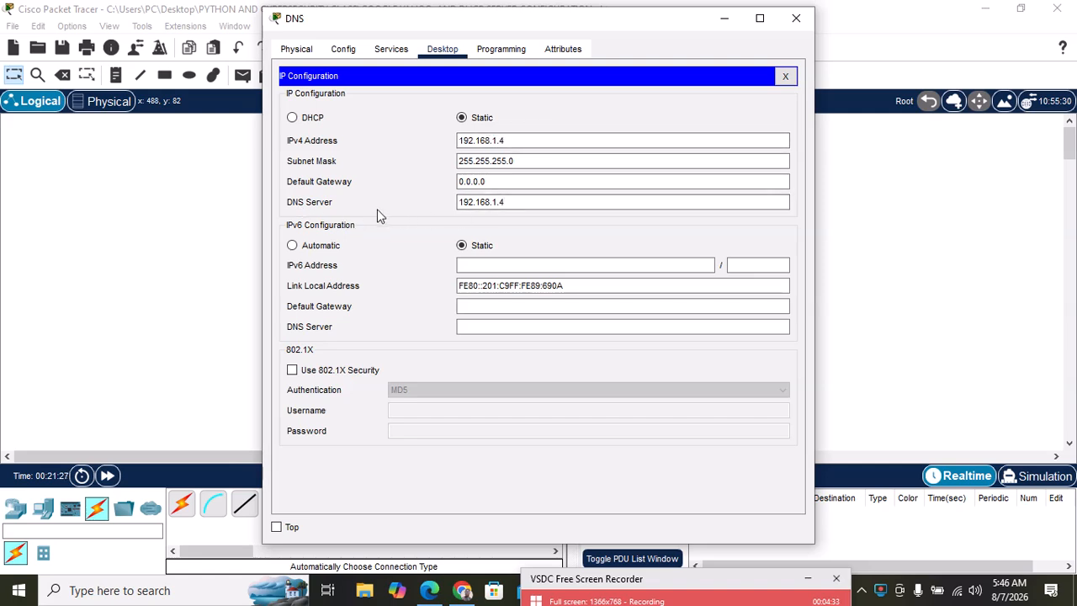
left_click(238, 228)
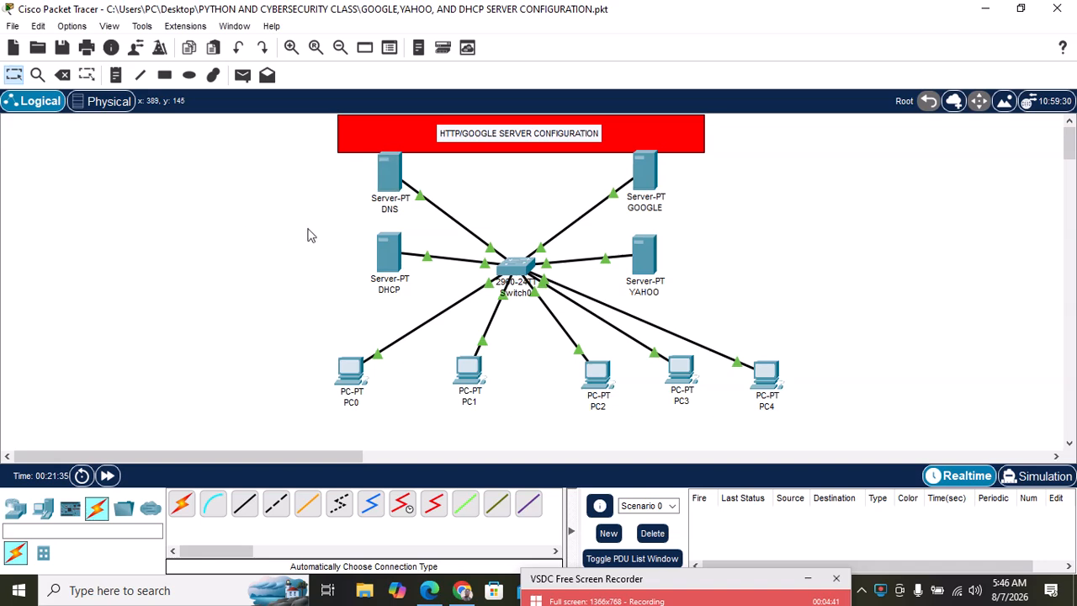
Step: Set the DNS server address of the DHCP server to 192.168.1.4 and close its configuration window
left_click(399, 265)
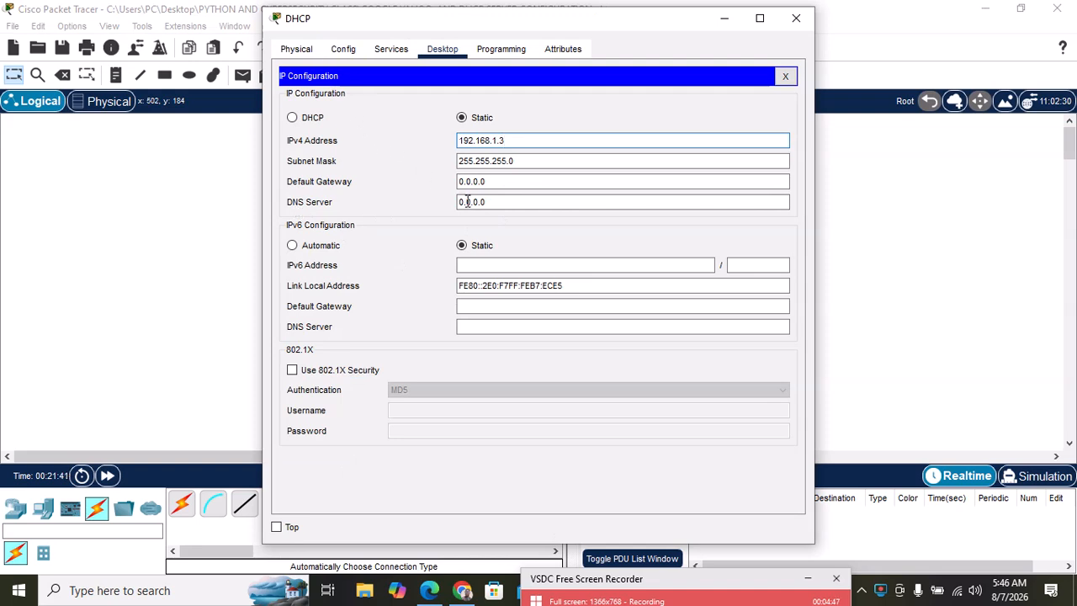
left_click(499, 202)
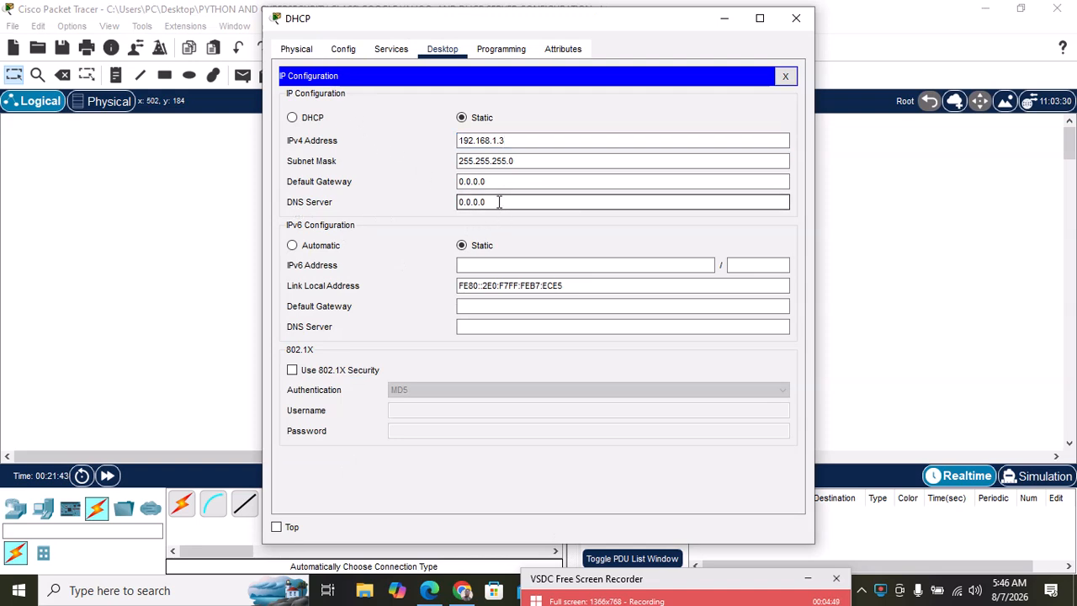
key("BackSpace")
key("BackSpace")
key("BackSpace")
key("BackSpace")
key("BackSpace")
key("BackSpace")
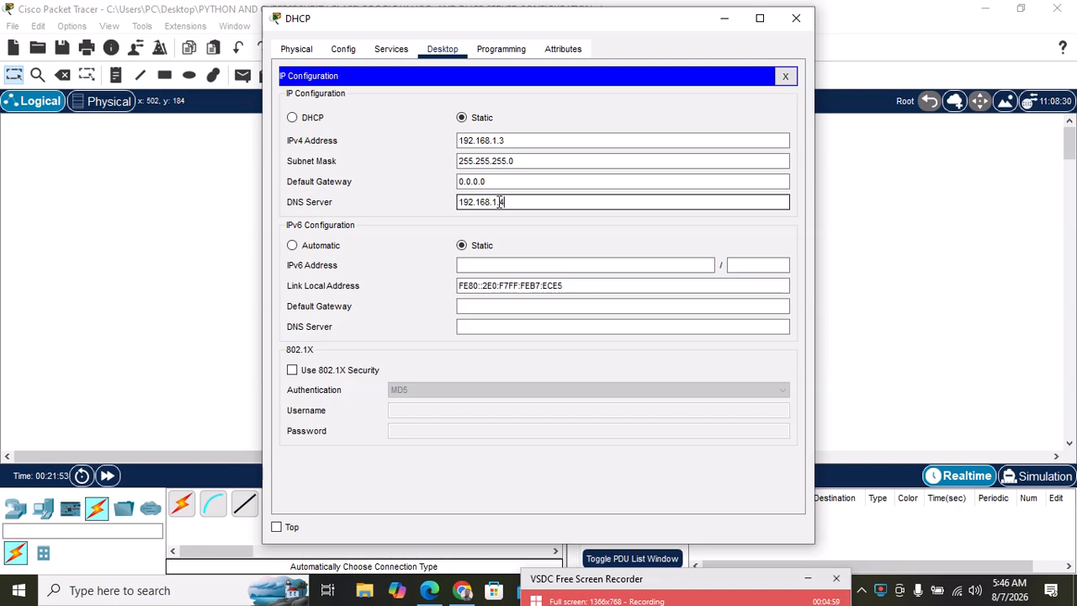
left_click(187, 240)
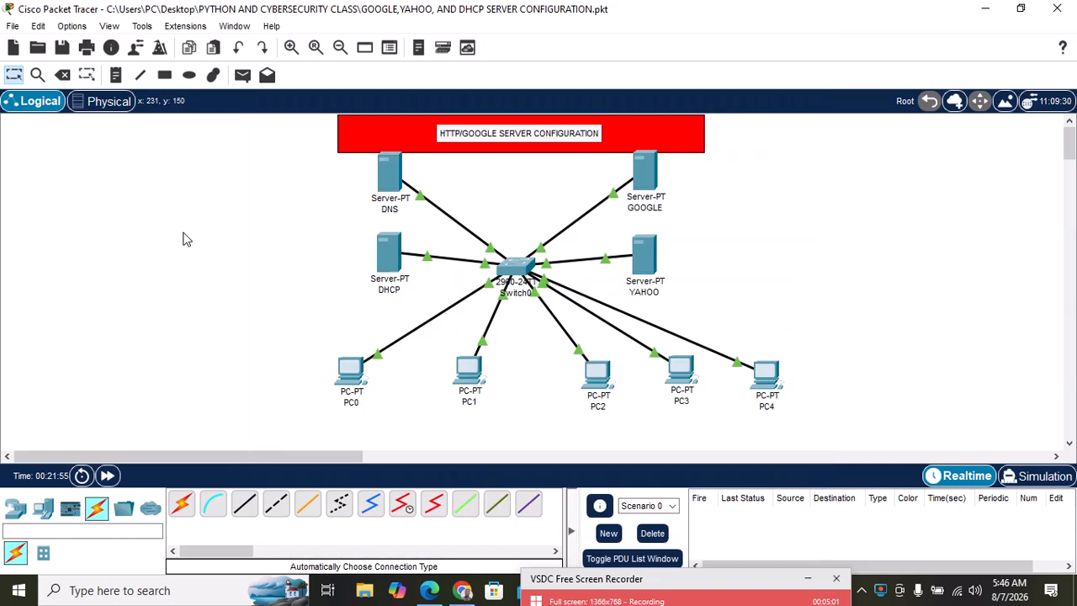
Step: Set the DNS server address of the GOOGLE server to 192.168.1.4 and close its configuration window
left_click(644, 171)
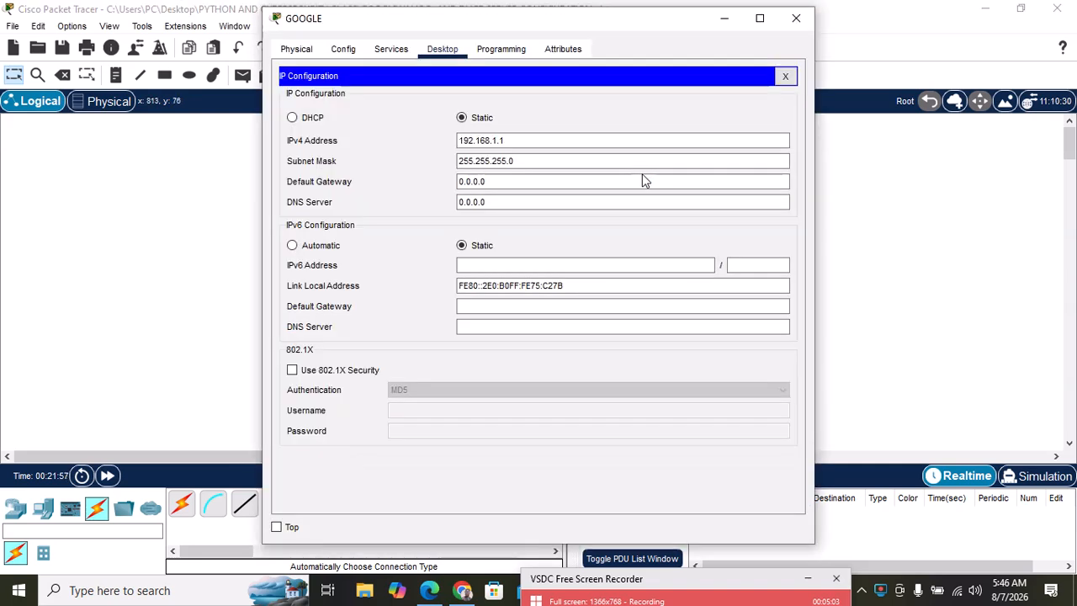
left_click(516, 200)
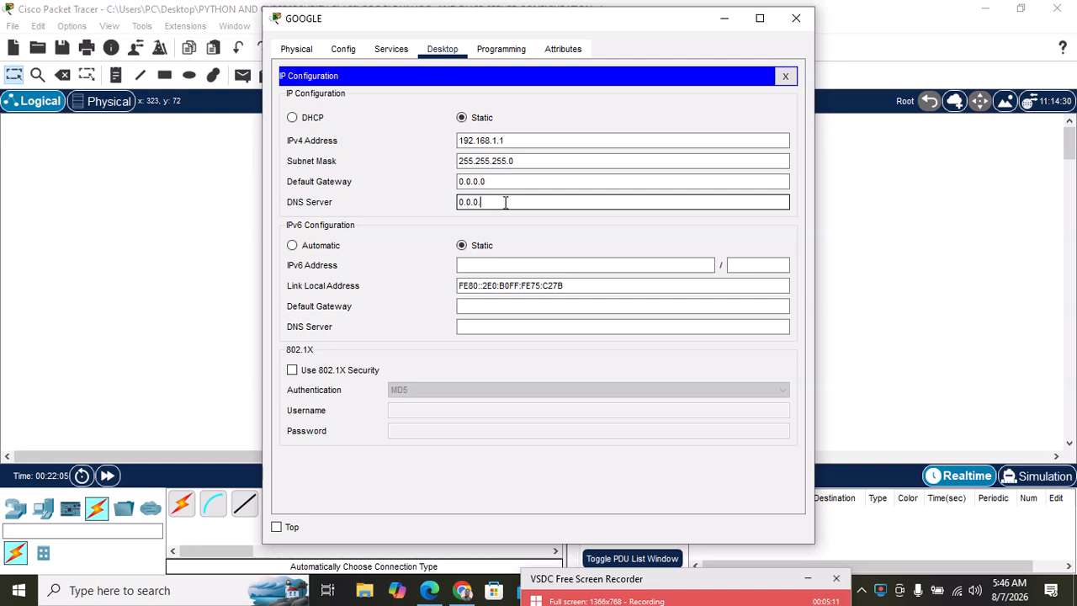
key("BackSpace")
key("BackSpace")
key("BackSpace")
key("BackSpace")
key("BackSpace")
key("BackSpace")
key("BackSpace")
type("192.")
type("168")
type(".1")
type(".4")
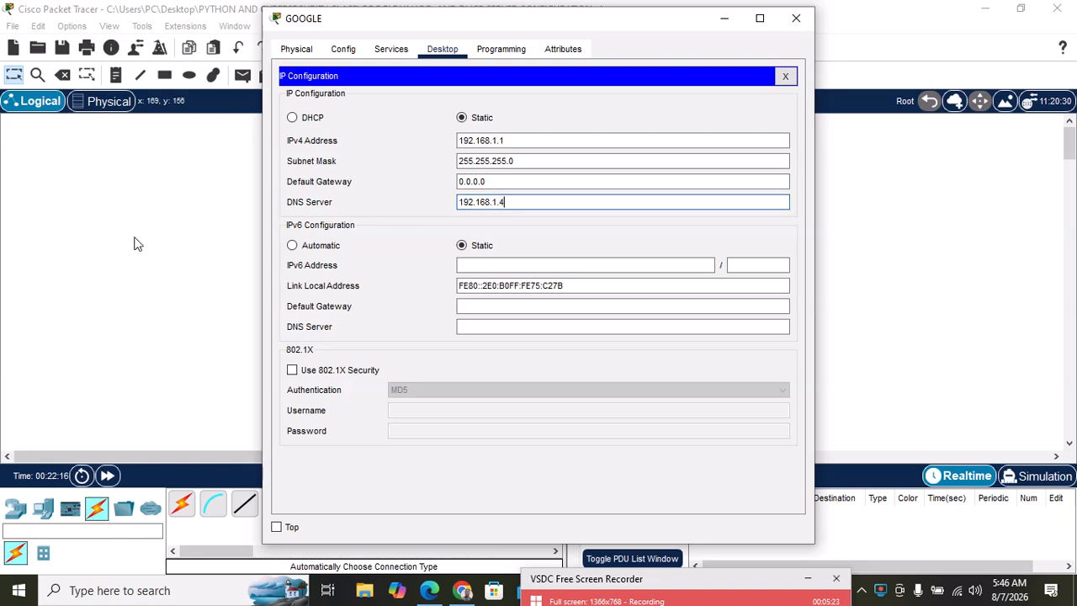
left_click(132, 241)
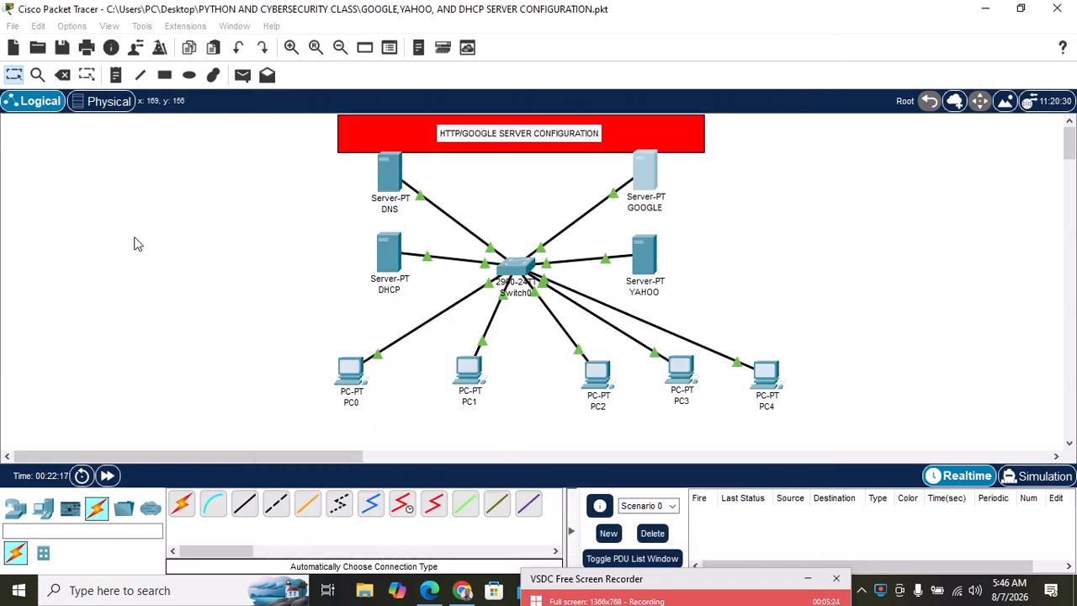
Step: Set the DNS server address of the YAHOO server to 192.168.1.4 and close its configuration window
left_click(646, 256)
left_click(526, 202)
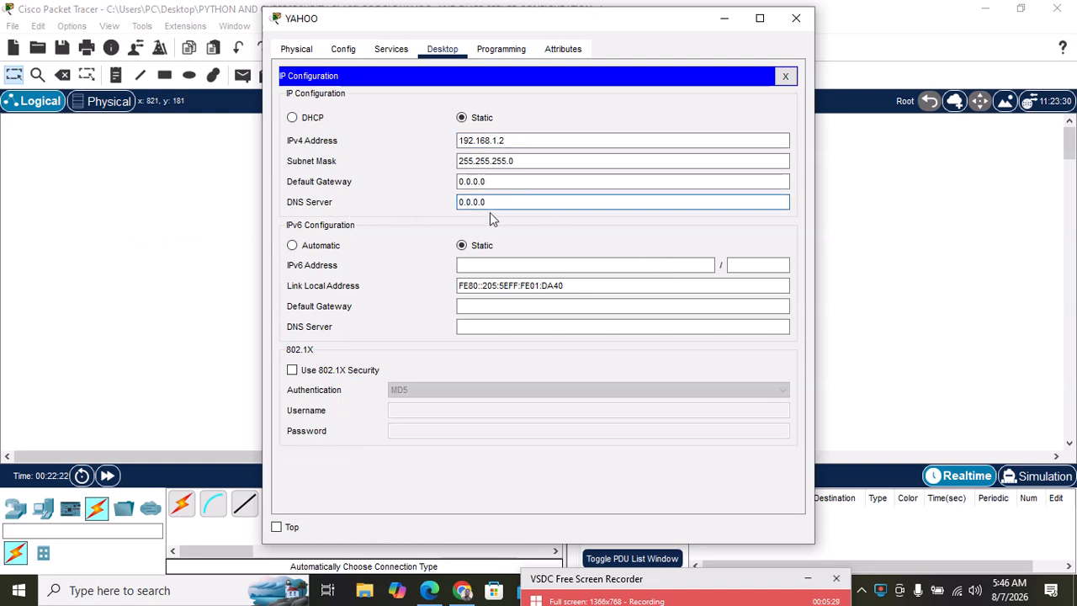
key("BackSpace")
key("BackSpace")
key("BackSpace")
key("BackSpace")
key("BackSpace")
key("BackSpace")
key("BackSpace")
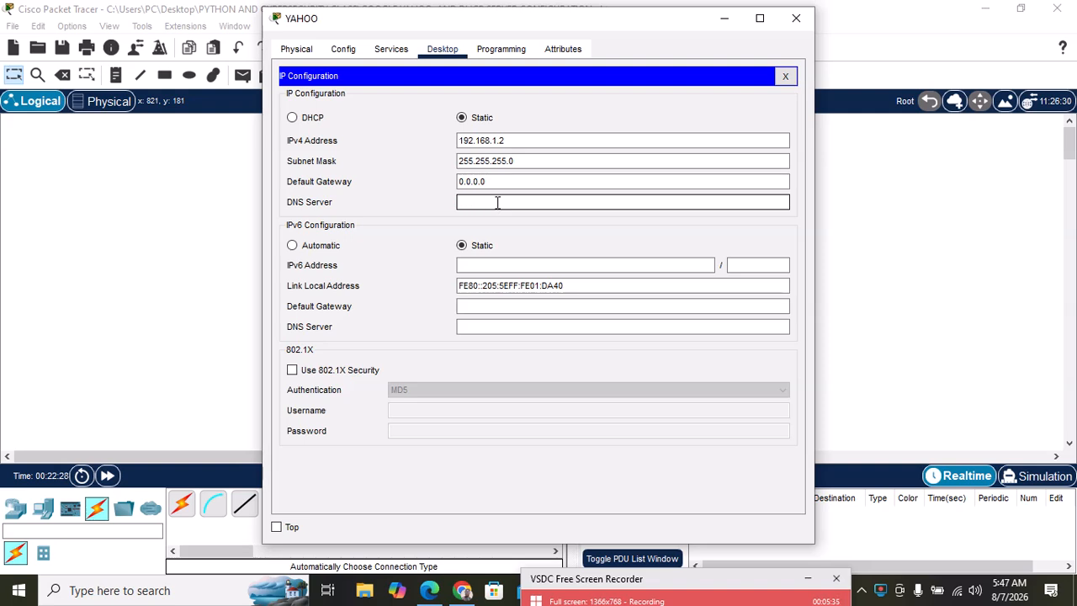
type("19")
type("2.168.1")
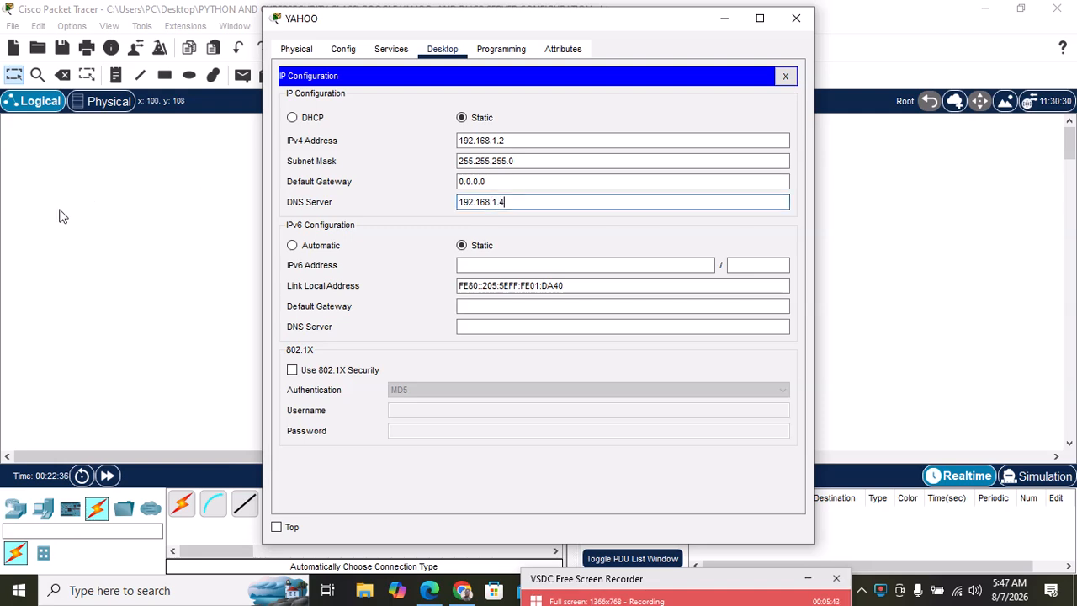
left_click(60, 242)
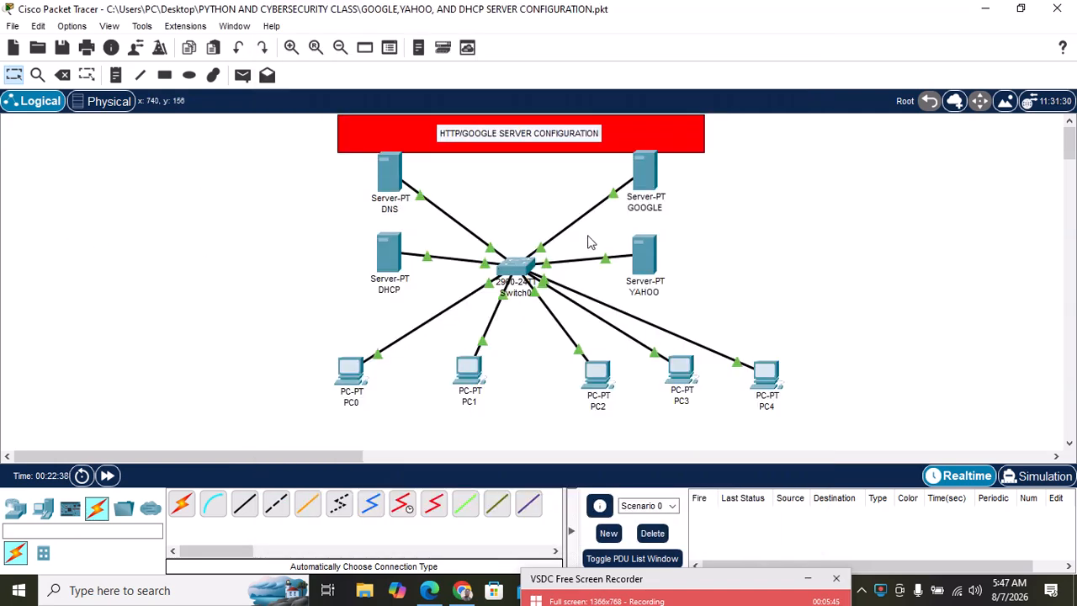
Step: Review the static IPv4 and DNS server addresses of the DNS, DHCP, GOOGLE and YAHOO servers in turn
left_click(392, 175)
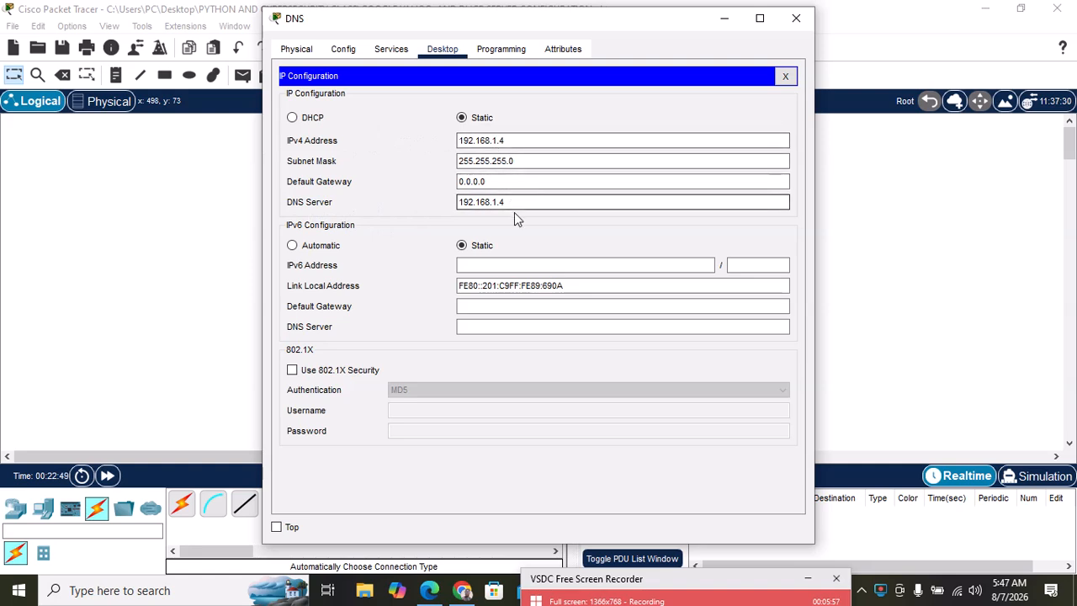
left_click(239, 228)
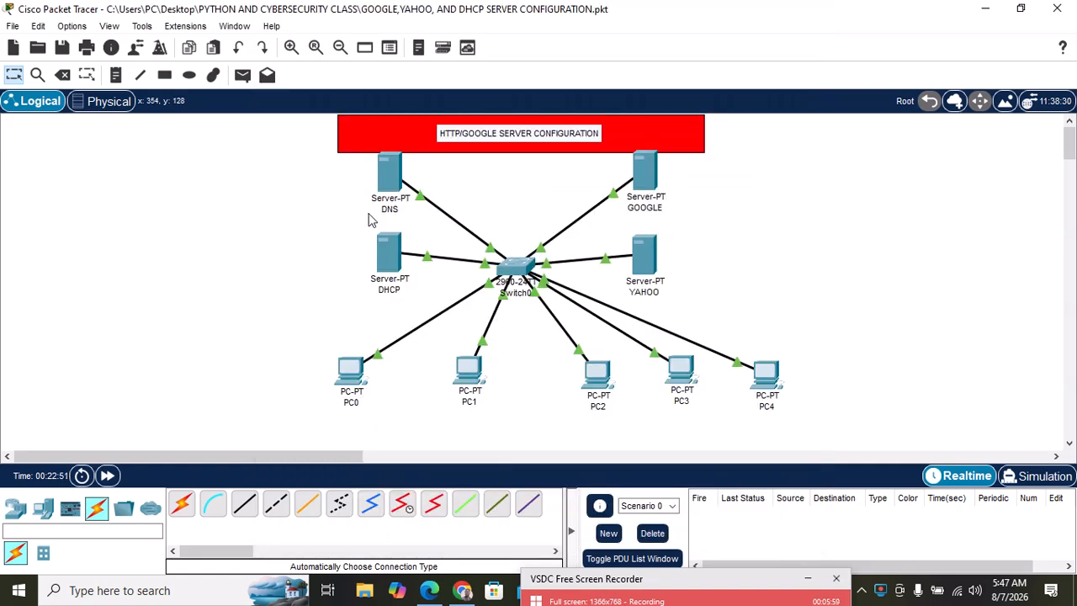
left_click(390, 253)
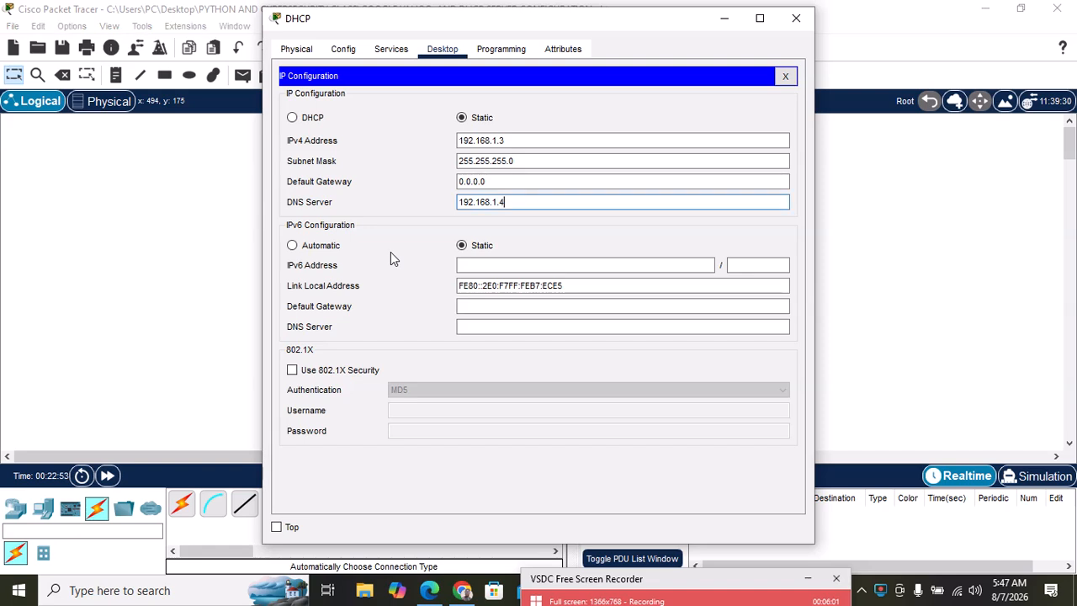
left_click(249, 284)
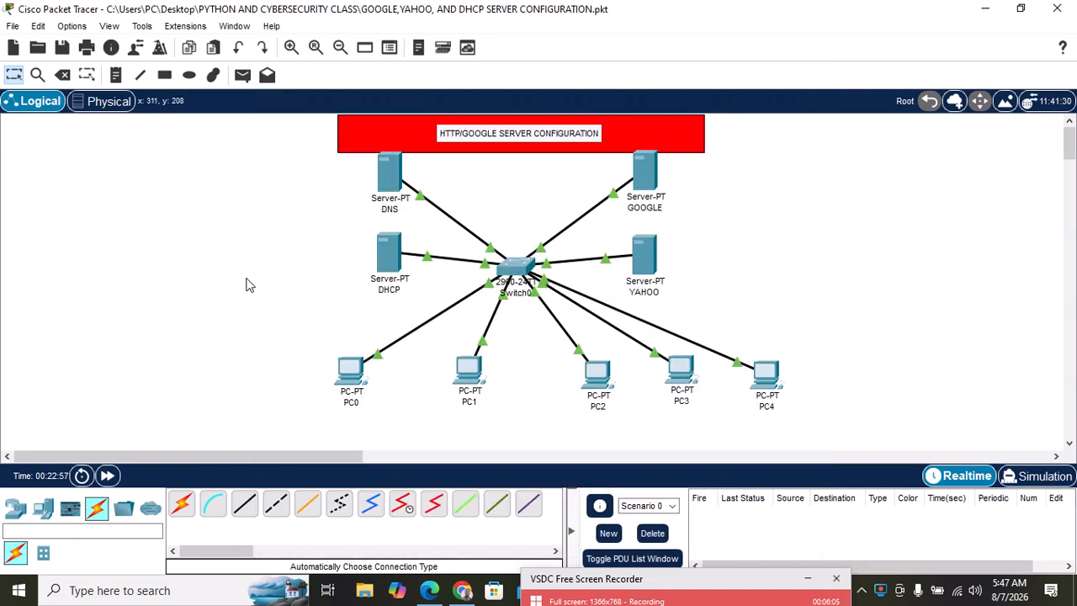
left_click(646, 177)
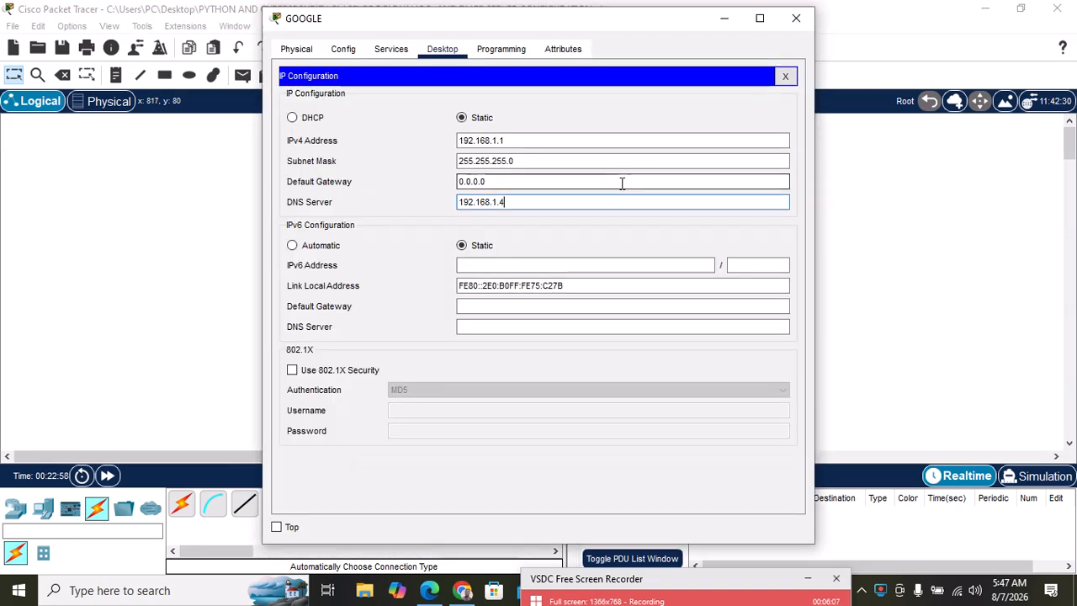
left_click(501, 202)
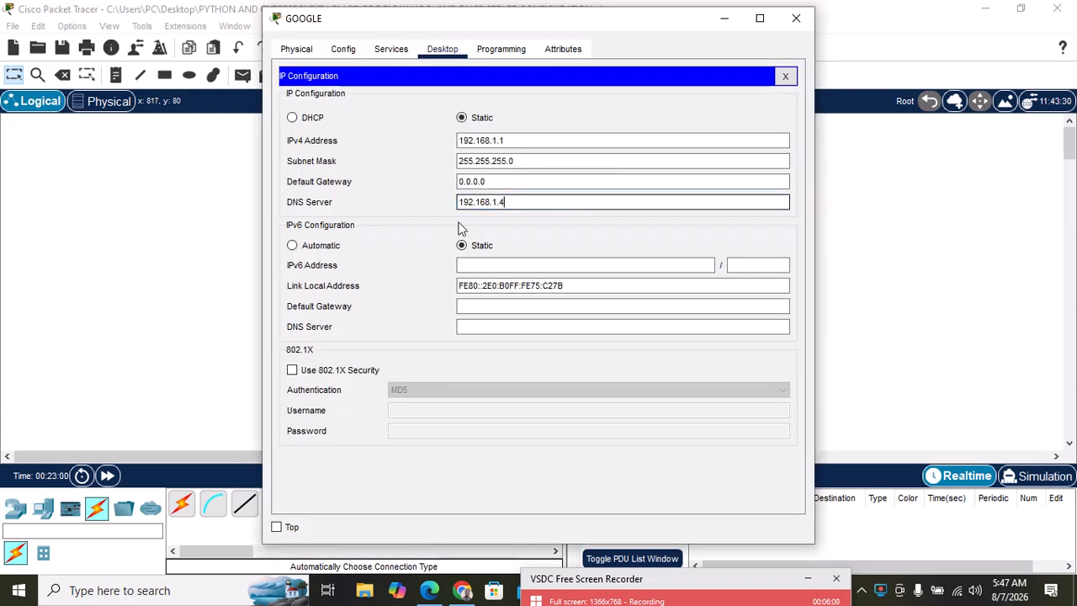
left_click(164, 256)
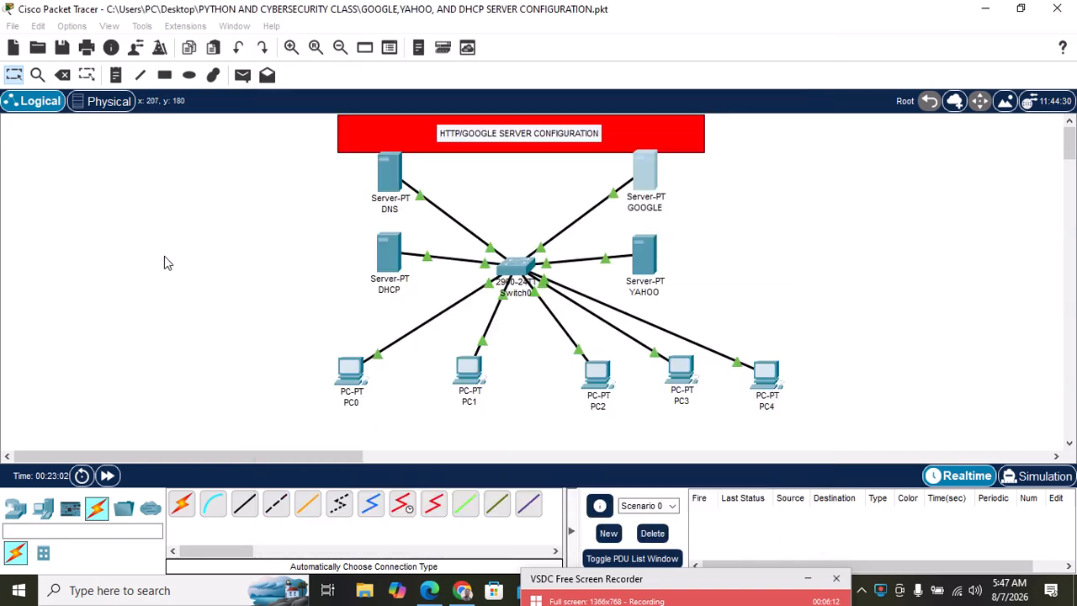
left_click(647, 257)
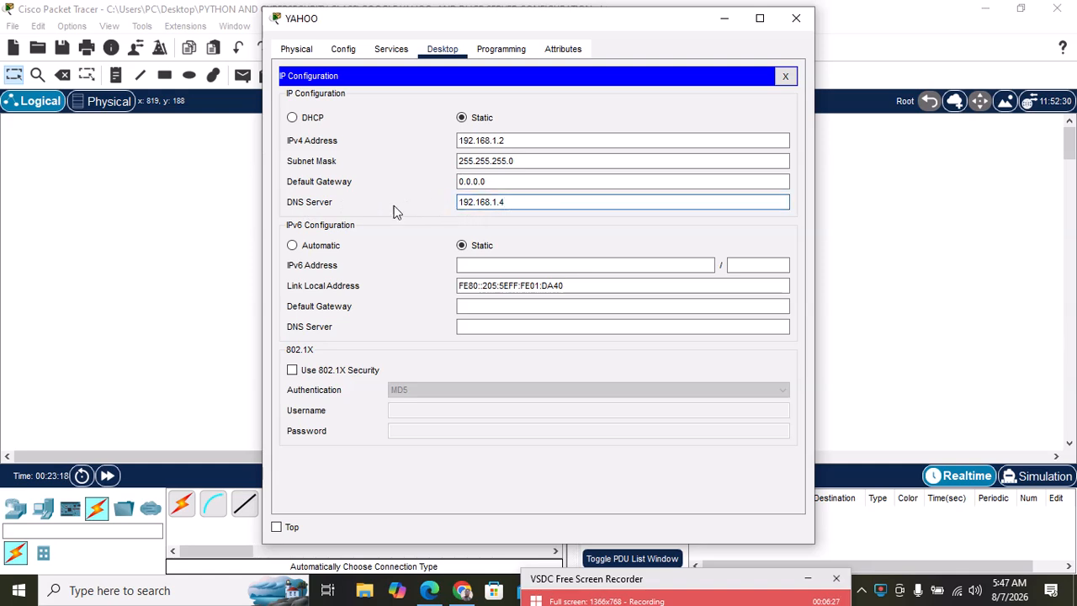
left_click(201, 229)
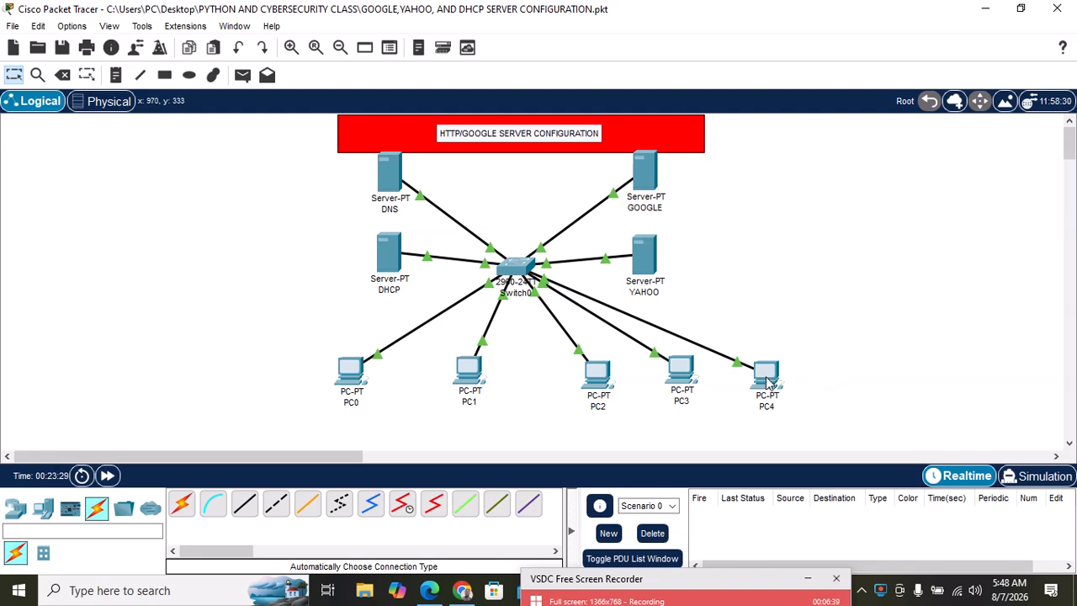
Step: Examine the DHCP server's address pool, its FastEthernet0 interface settings and its static IP configuration
left_click(393, 266)
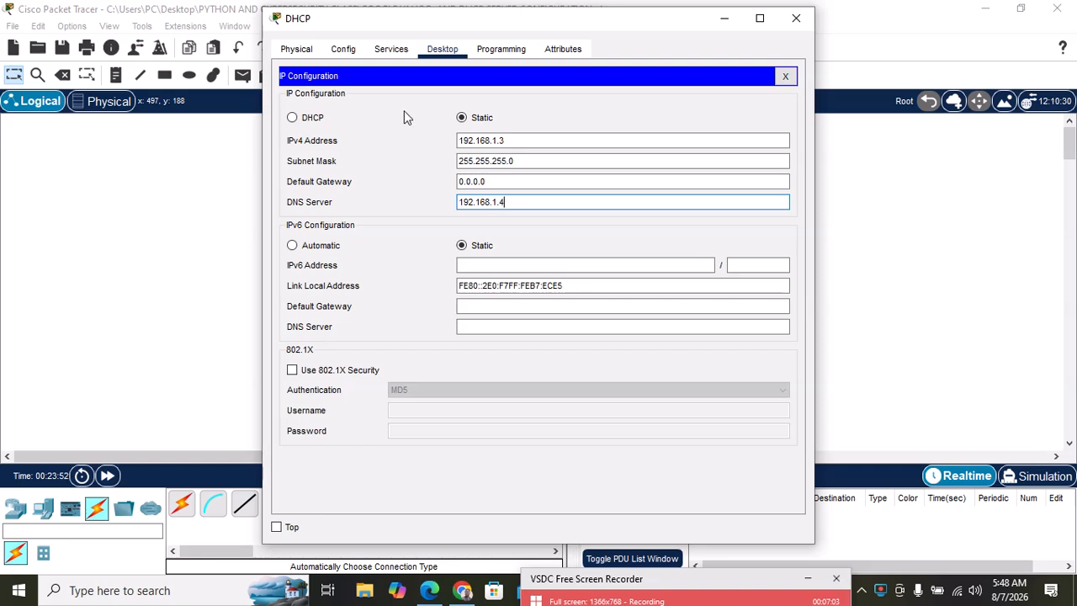
left_click(377, 50)
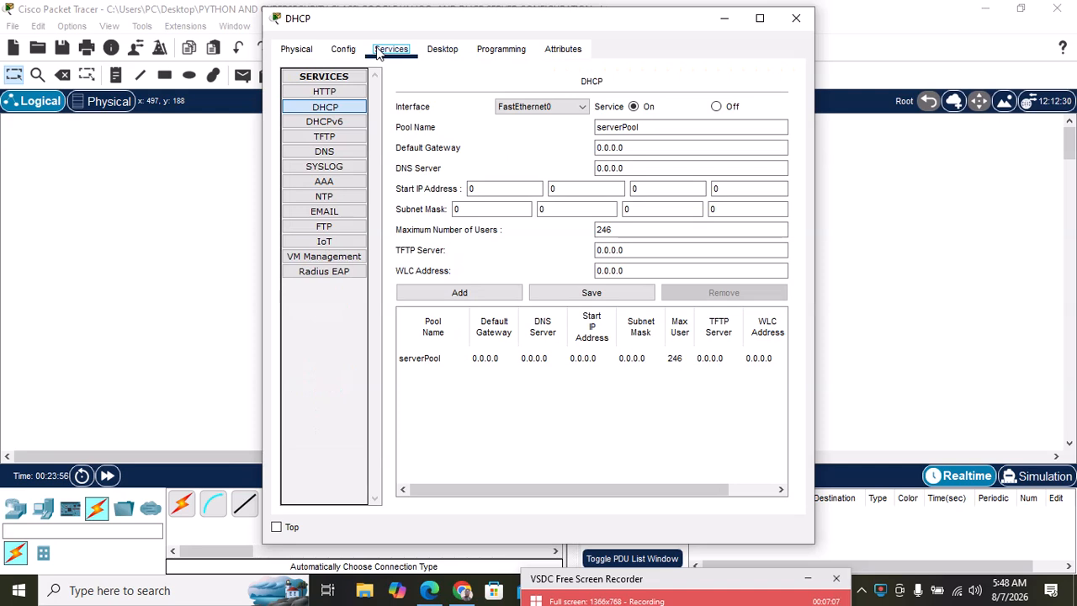
left_click(346, 52)
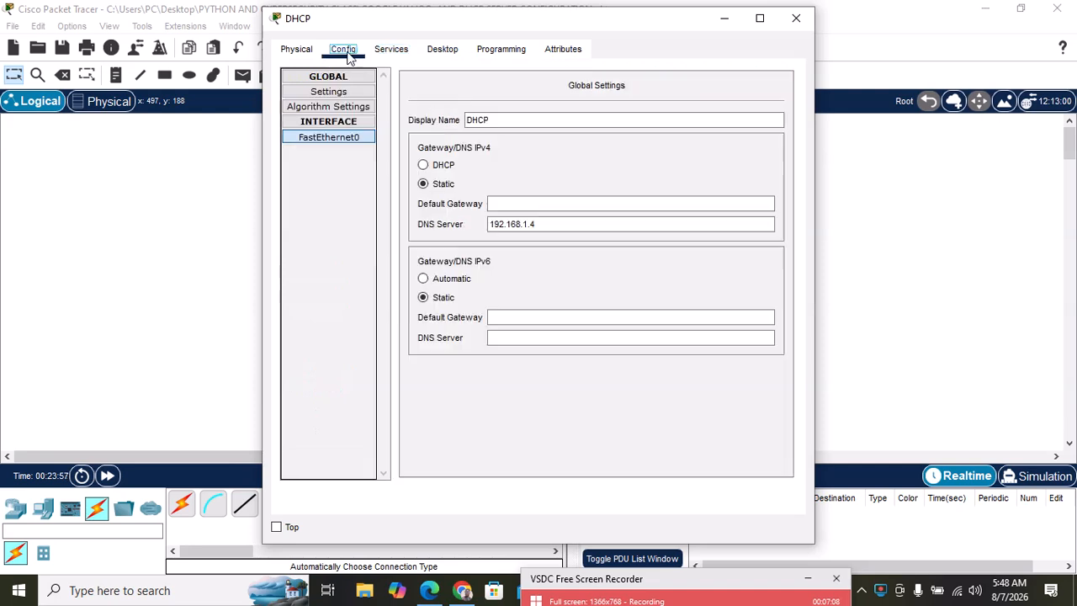
left_click(337, 139)
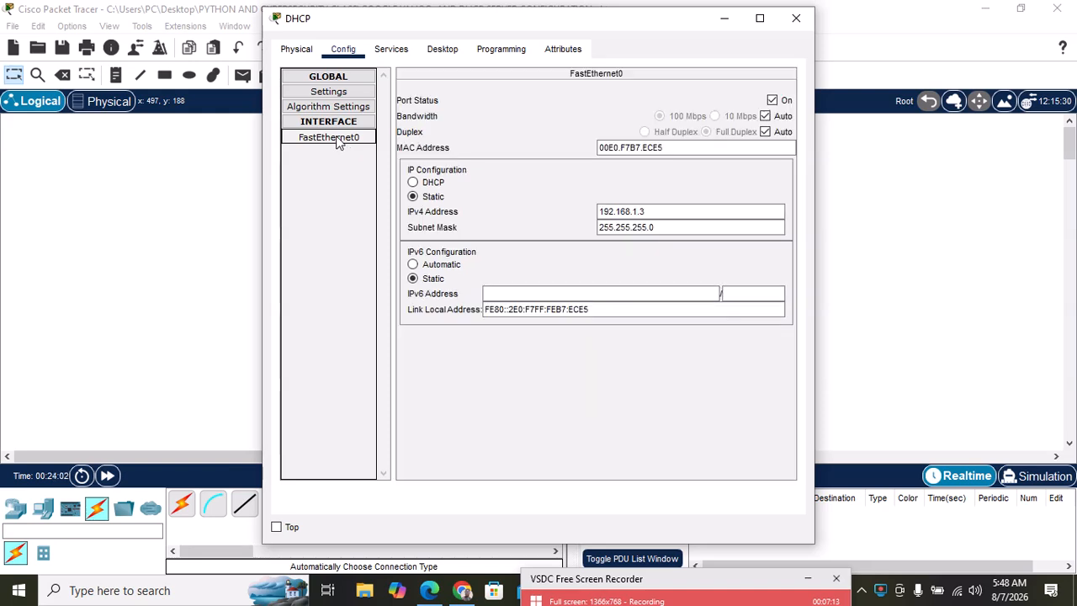
left_click(393, 50)
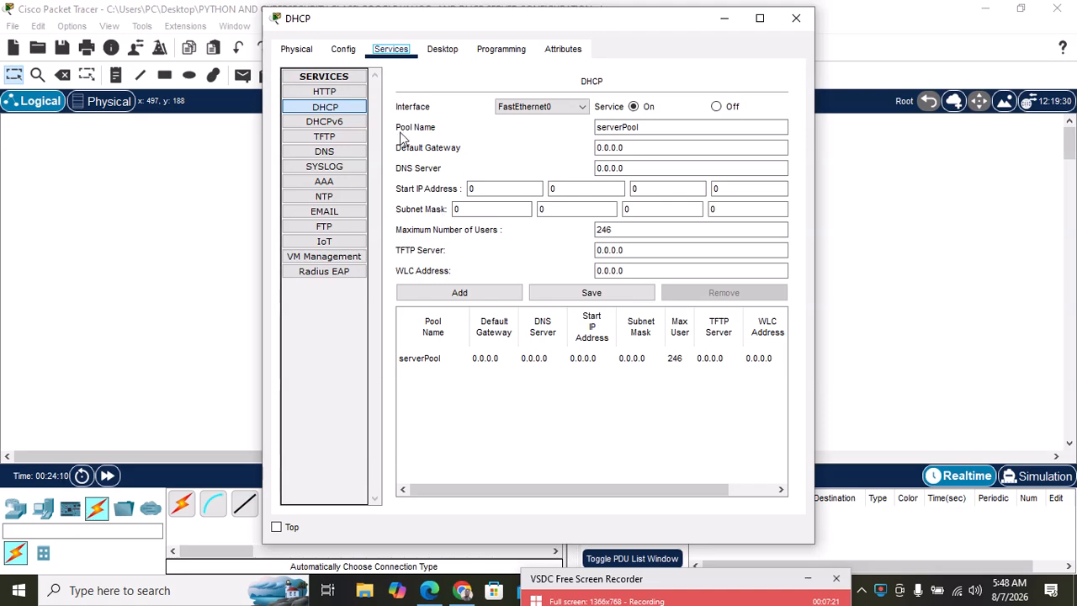
left_click(344, 51)
left_click(442, 51)
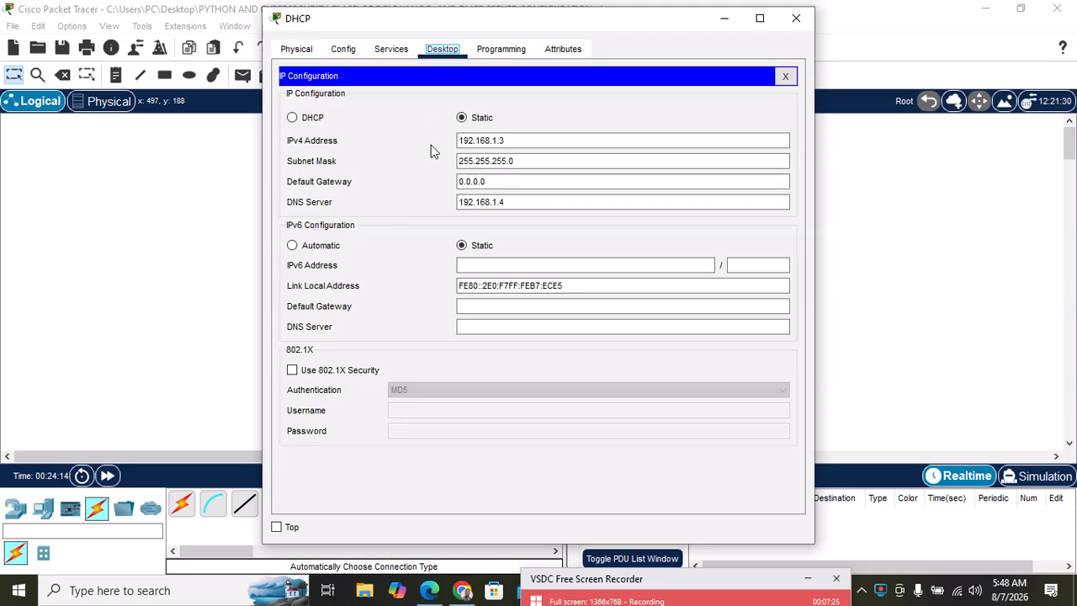
left_click(343, 50)
left_click(353, 149)
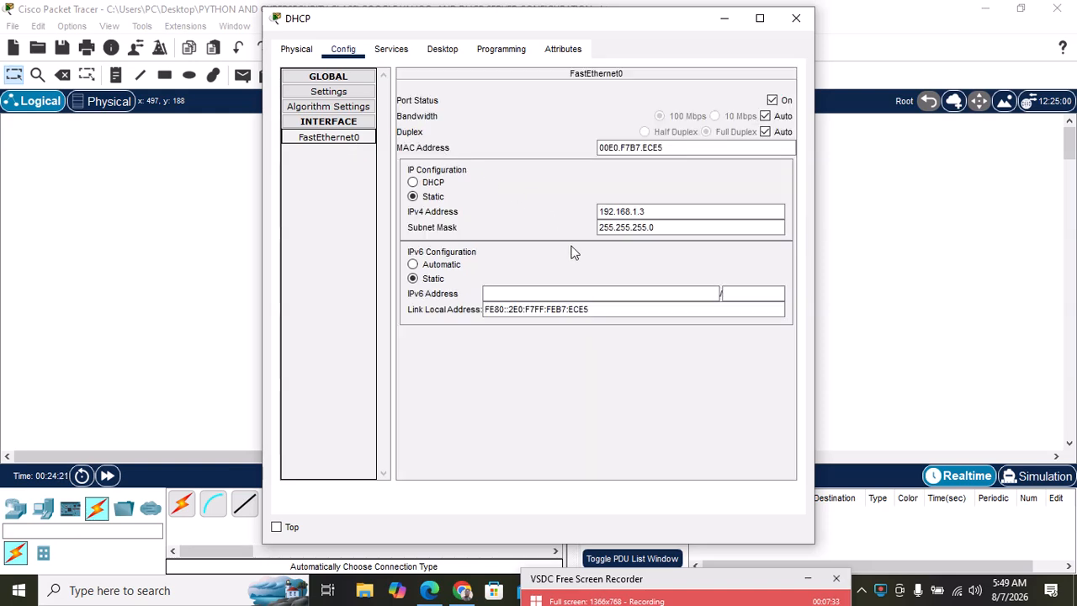
Step: Set the start IP address of the DHCP server's serverPool to 192.168.1.10, save the pool and close the server's window
left_click(391, 51)
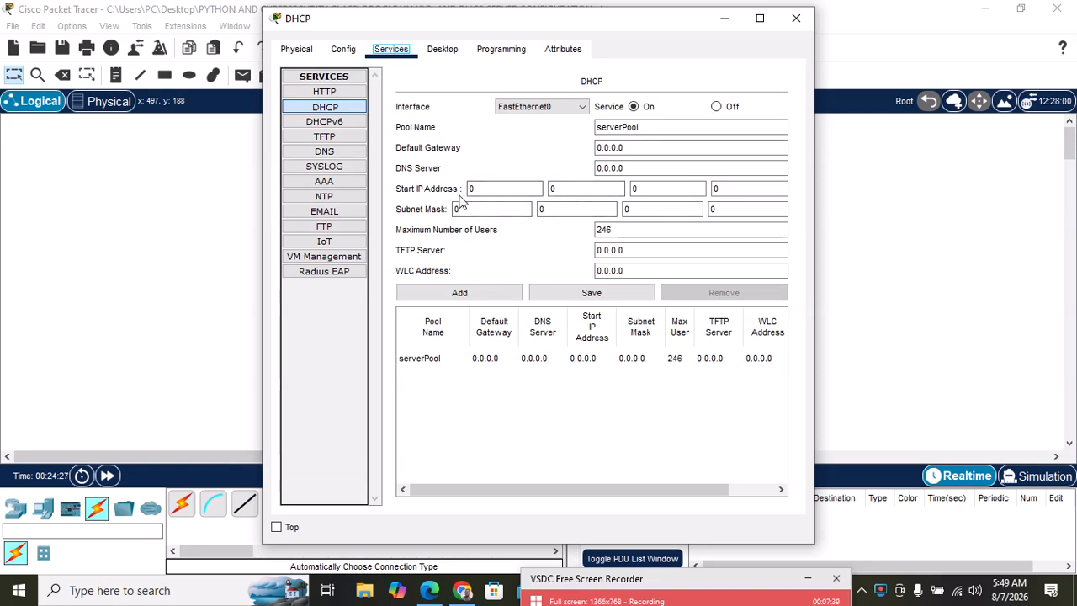
left_click(326, 110)
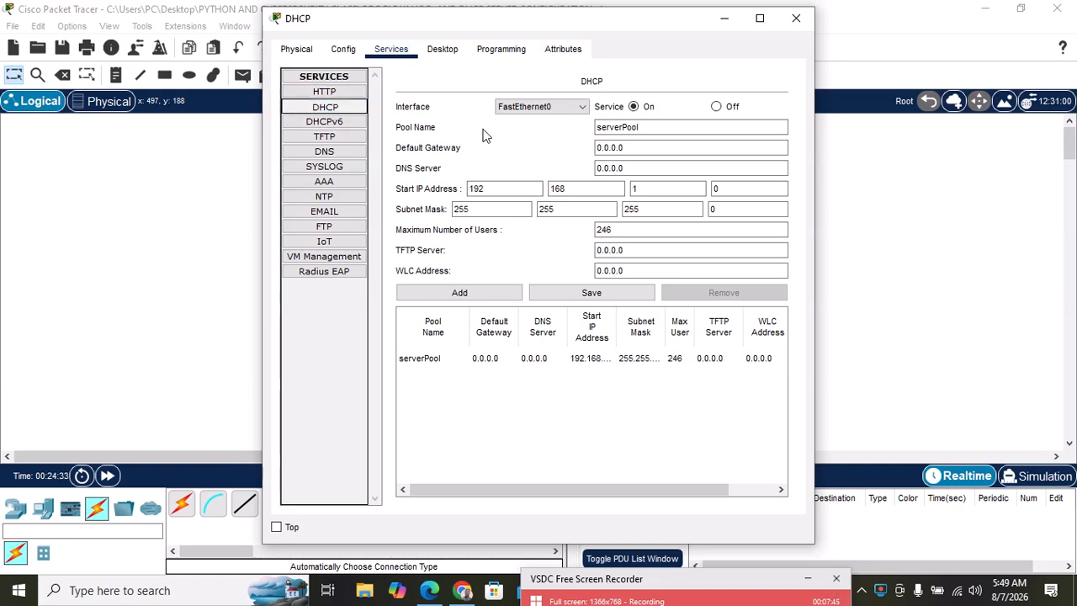
left_click(612, 229)
left_click(718, 190)
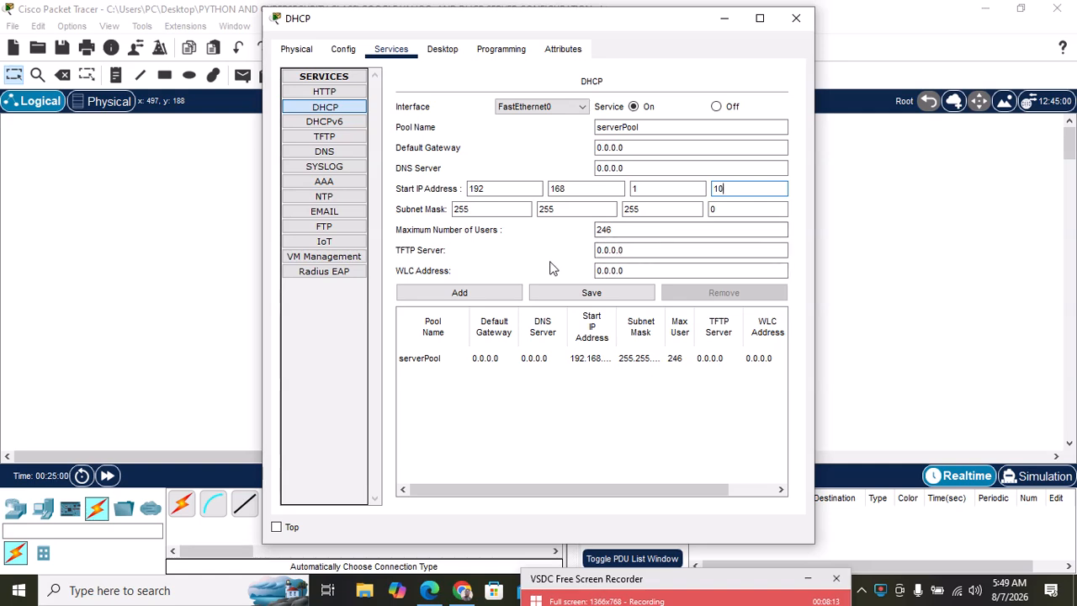
left_click(587, 296)
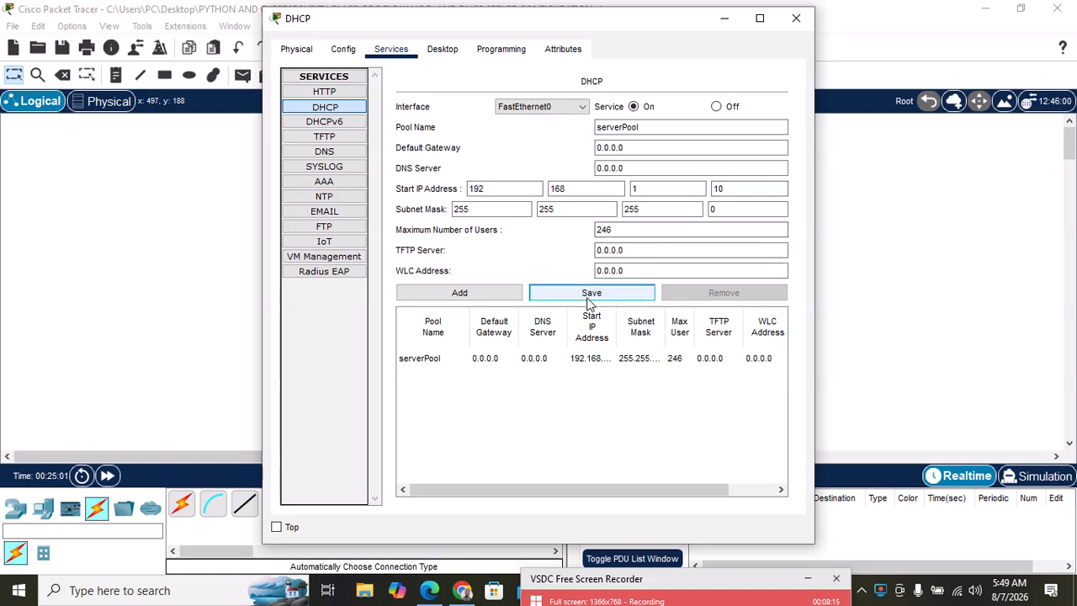
left_click(160, 338)
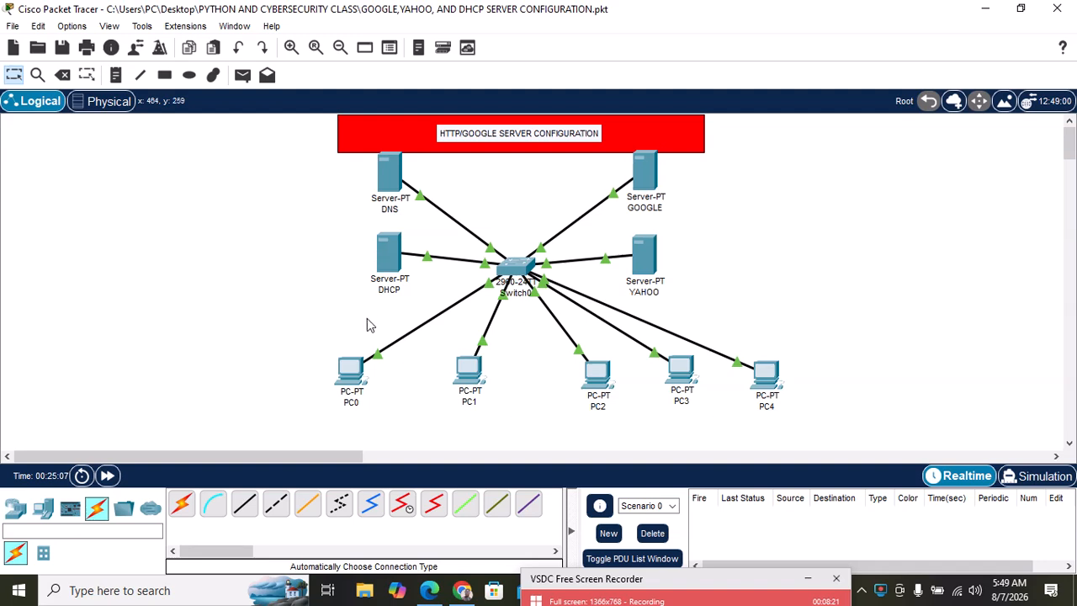
Step: Switch PC0's IPv4 configuration from static to DHCP and close its window
left_click(351, 375)
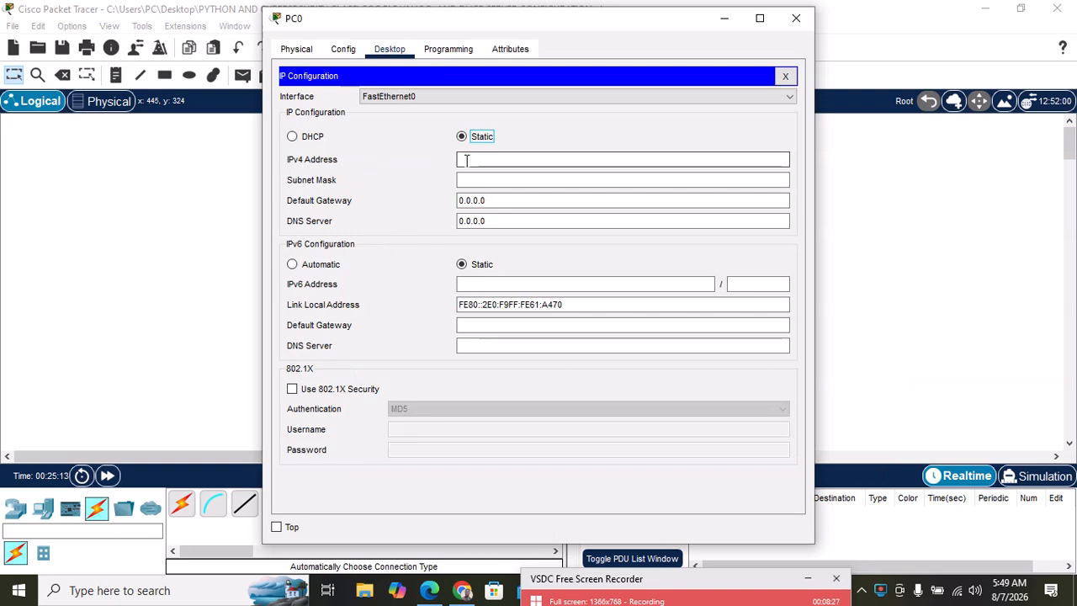
left_click(292, 137)
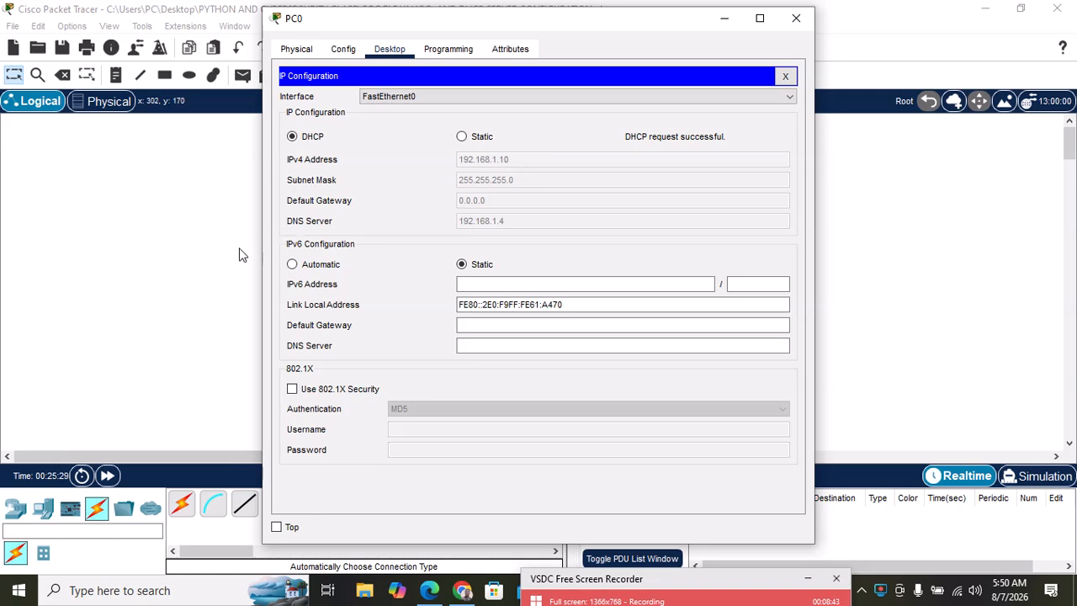
left_click(248, 267)
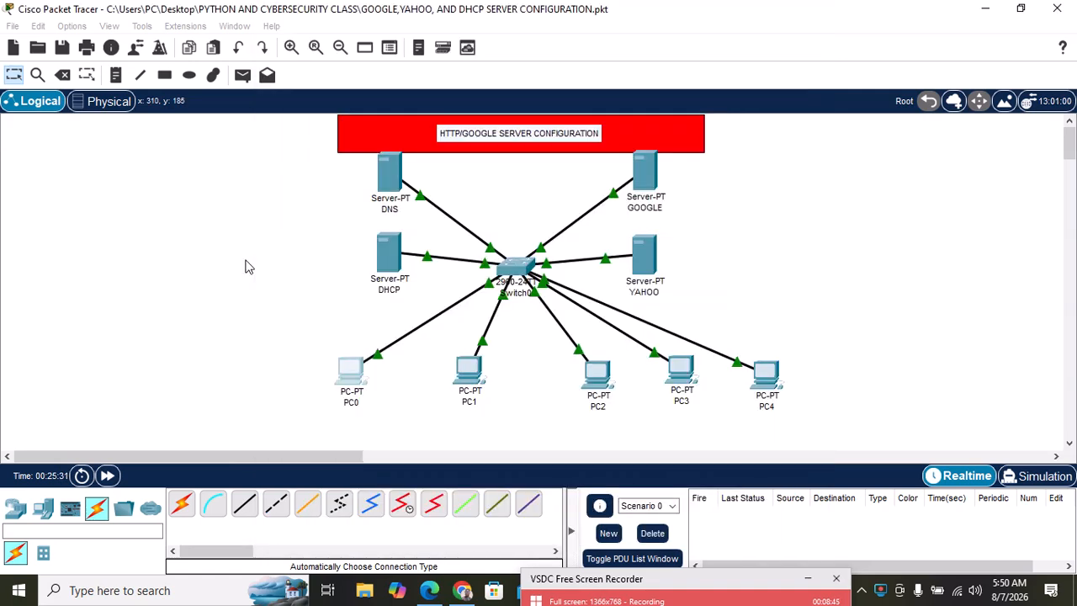
Step: Switch PC1's IPv4 configuration from static to DHCP and close its window
left_click(473, 374)
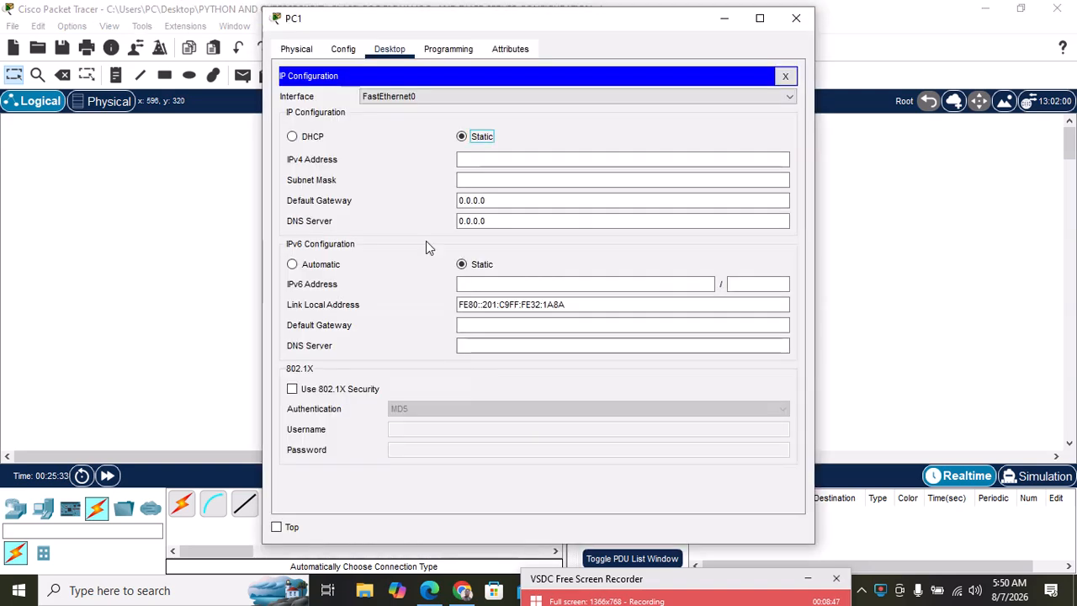
left_click(297, 136)
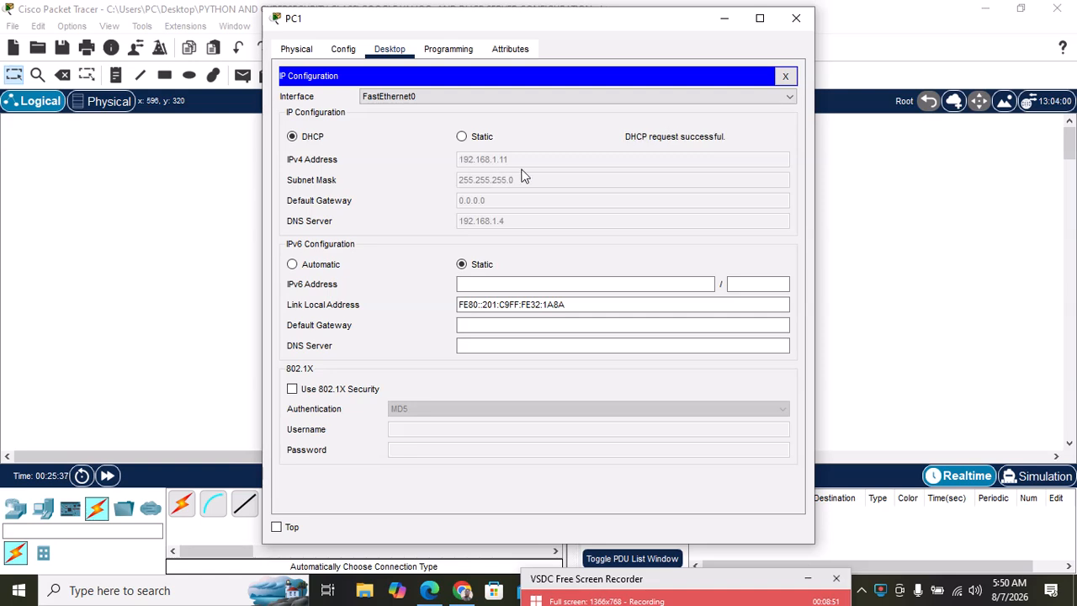
left_click(236, 267)
Step: Switch PC2's IPv4 configuration from static to DHCP and close its window
left_click(605, 375)
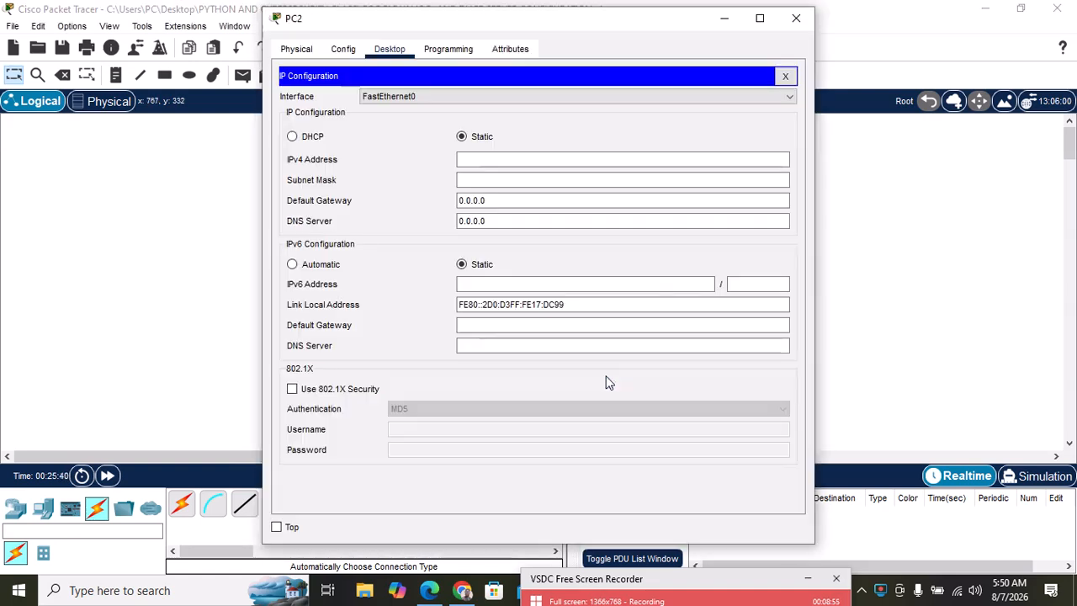
left_click(292, 138)
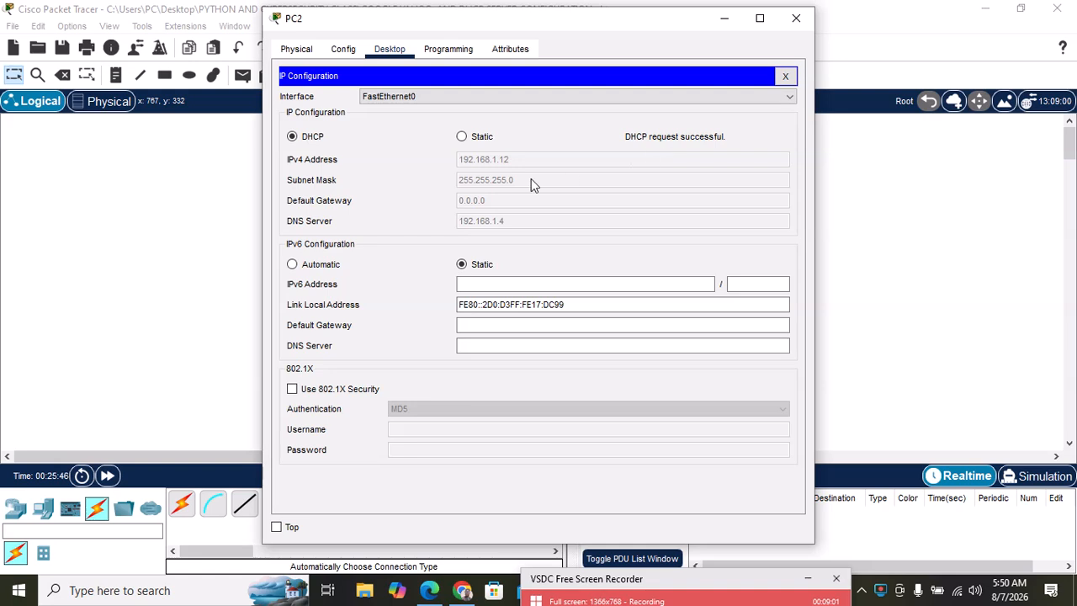
left_click(214, 268)
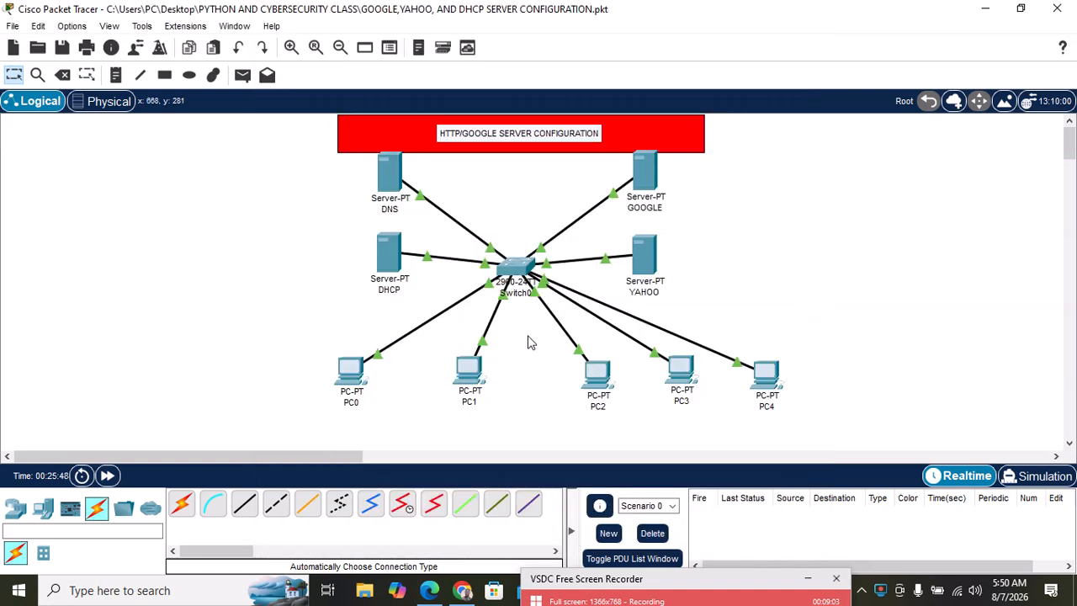
Step: Open PC3's IP configuration, switch its IPv4 addressing to DHCP and close its window
left_click(681, 376)
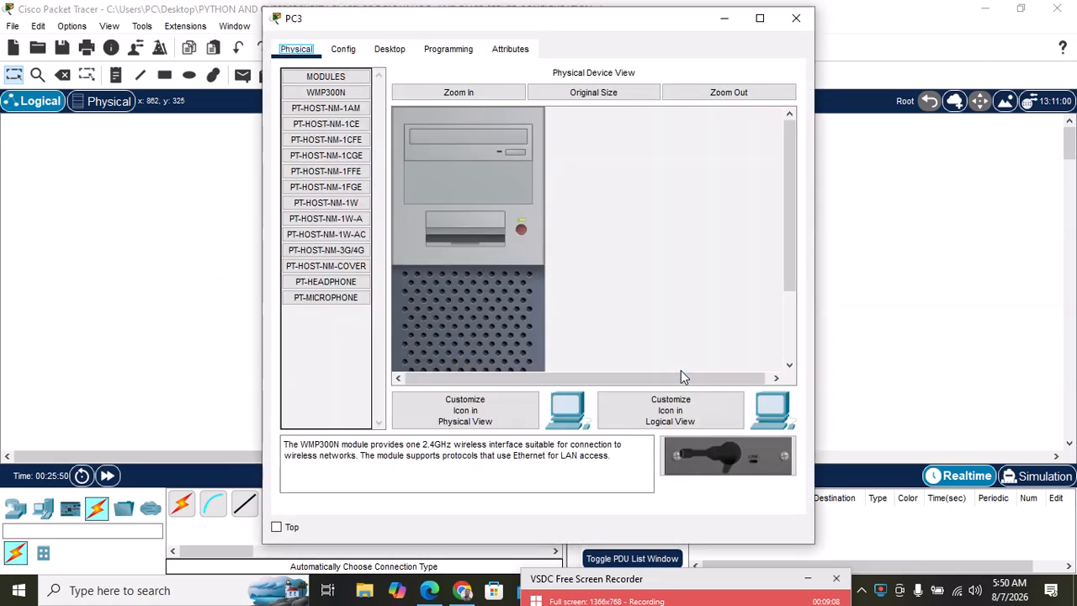
left_click(401, 51)
left_click(329, 113)
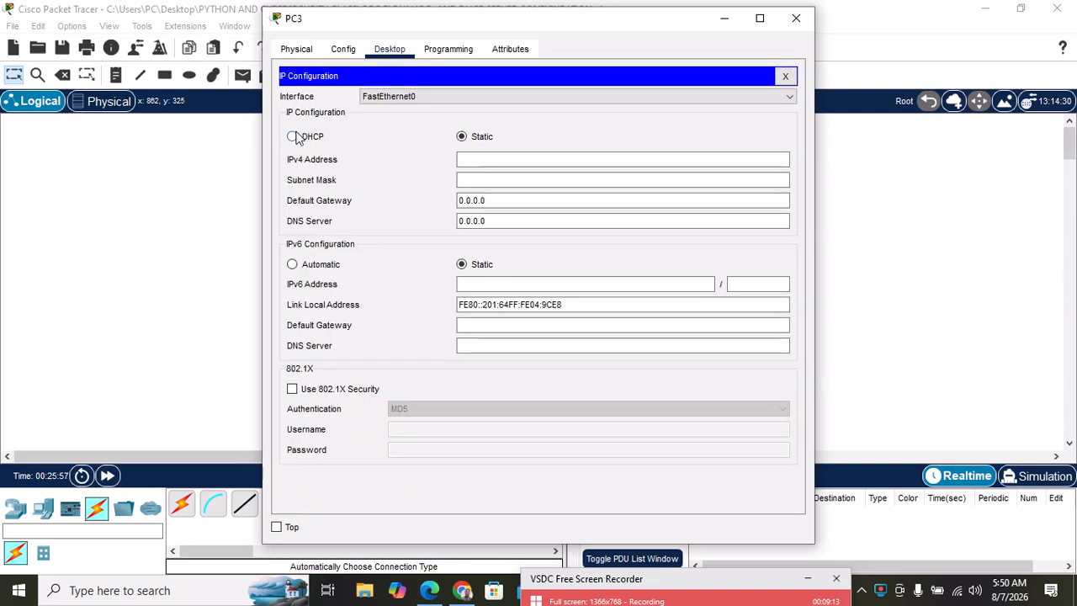
left_click(293, 138)
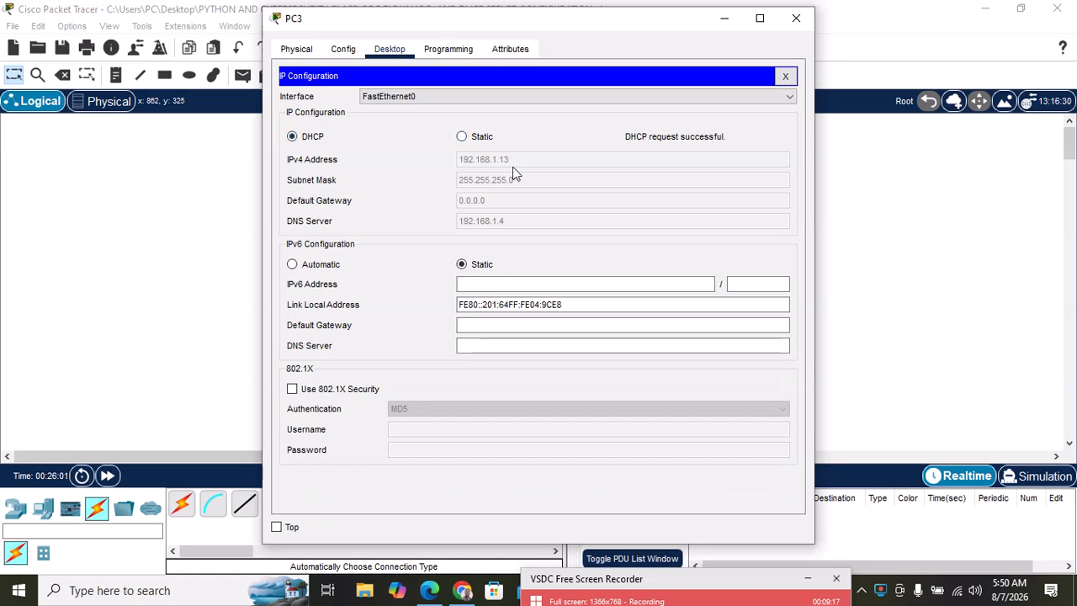
left_click(257, 260)
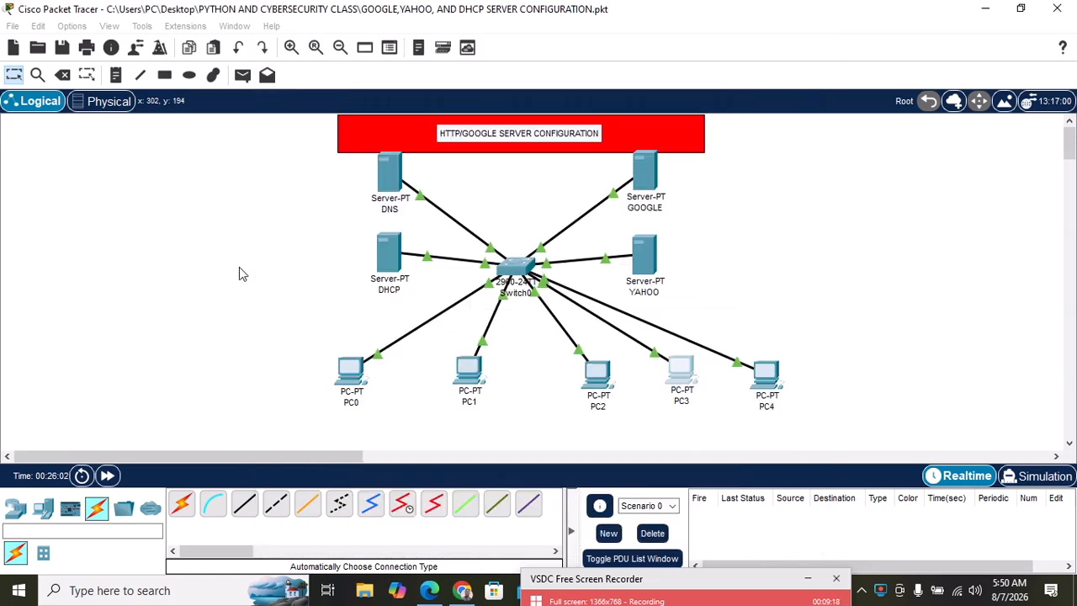
left_click(682, 370)
left_click(874, 219)
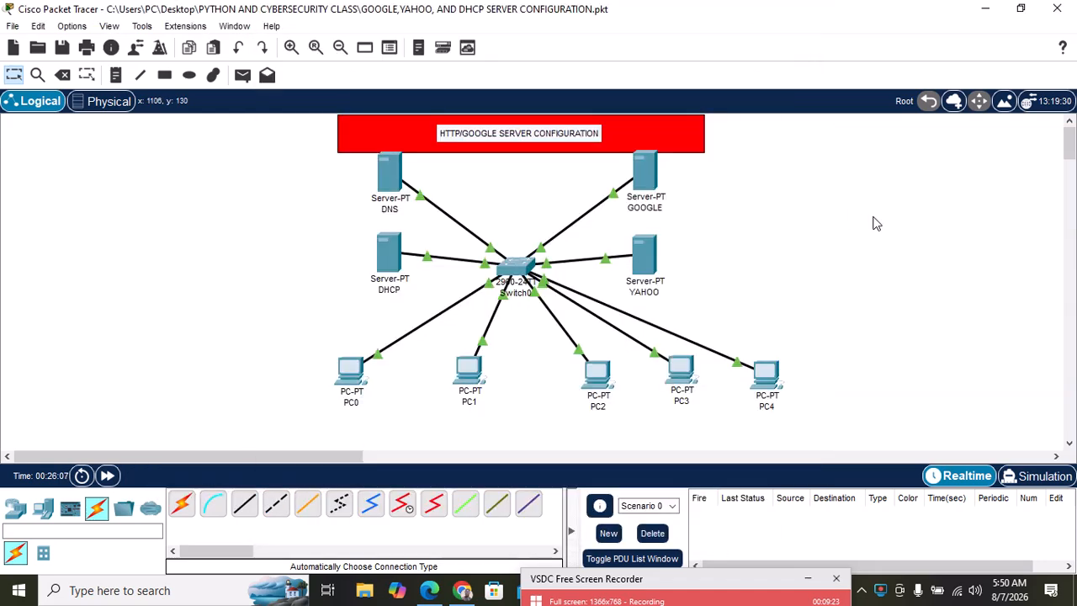
Step: Open PC4's IP configuration, switch its IPv4 addressing to DHCP and close its window
left_click(765, 371)
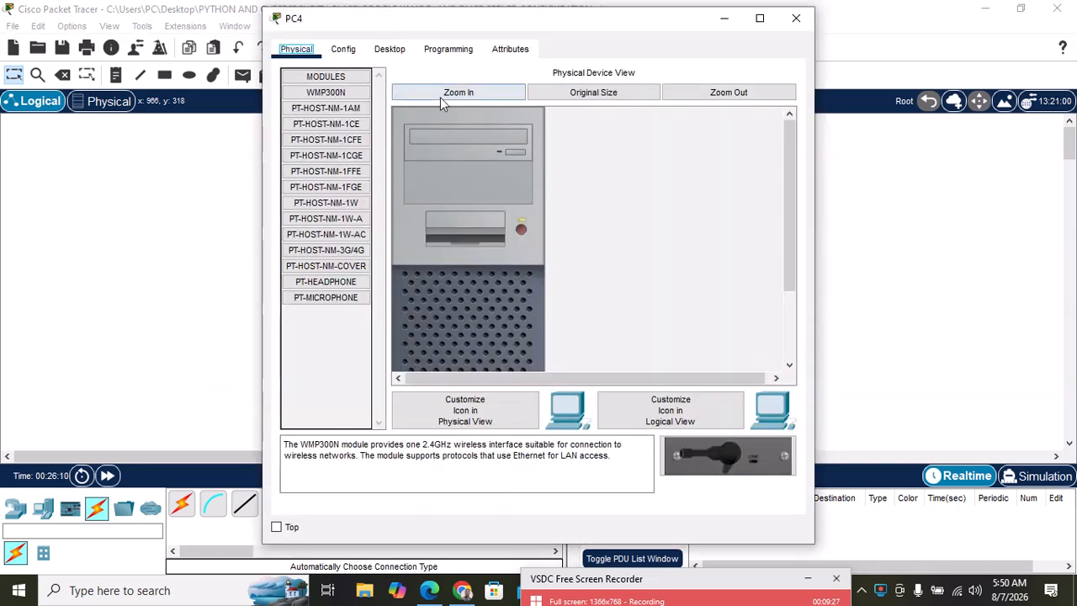
left_click(385, 50)
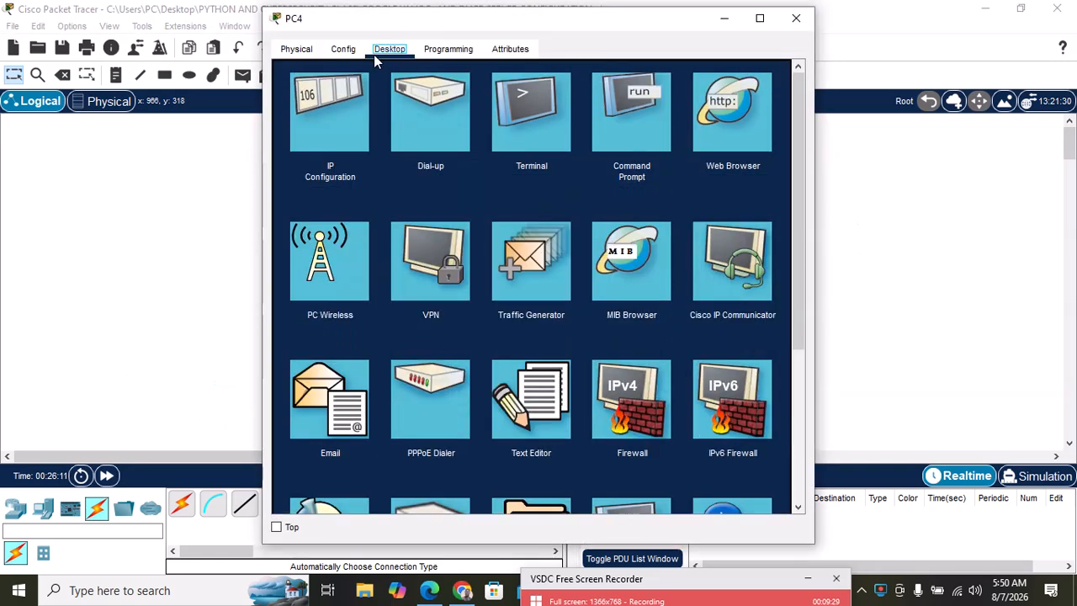
left_click(348, 126)
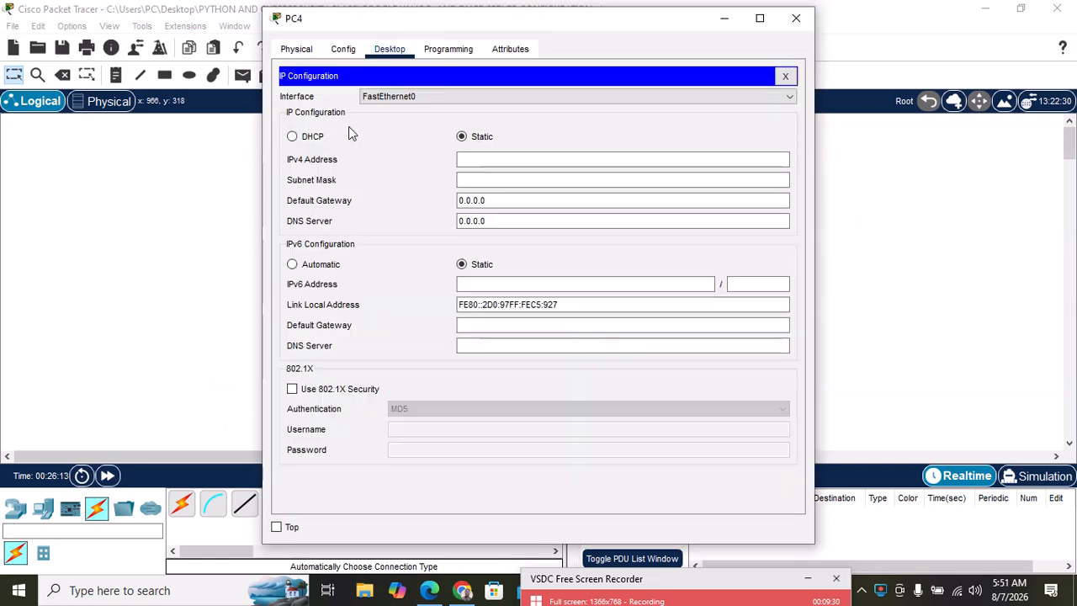
left_click(291, 137)
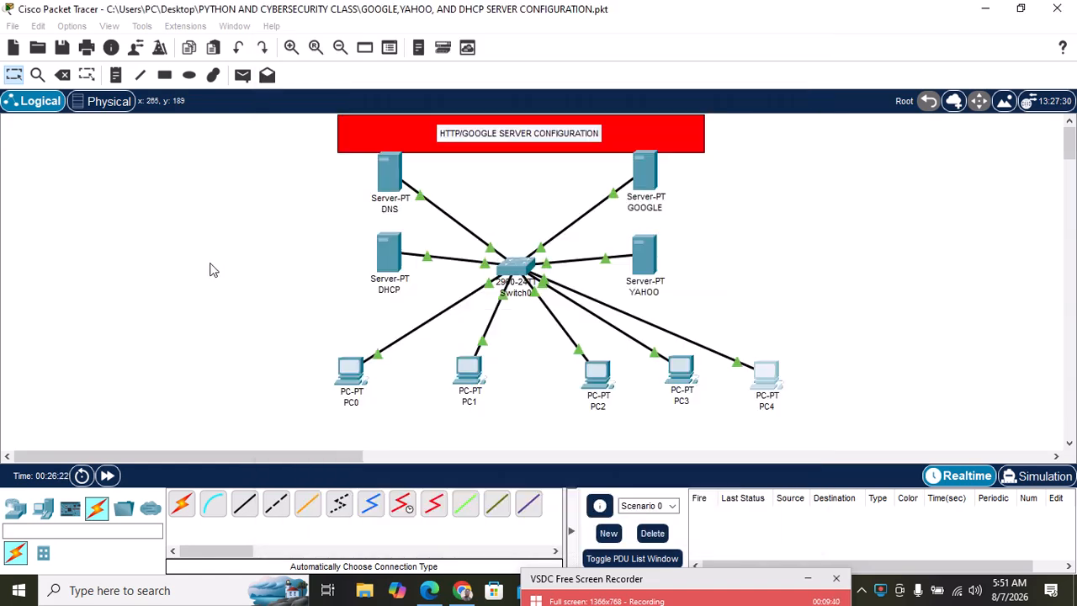
left_click(212, 269)
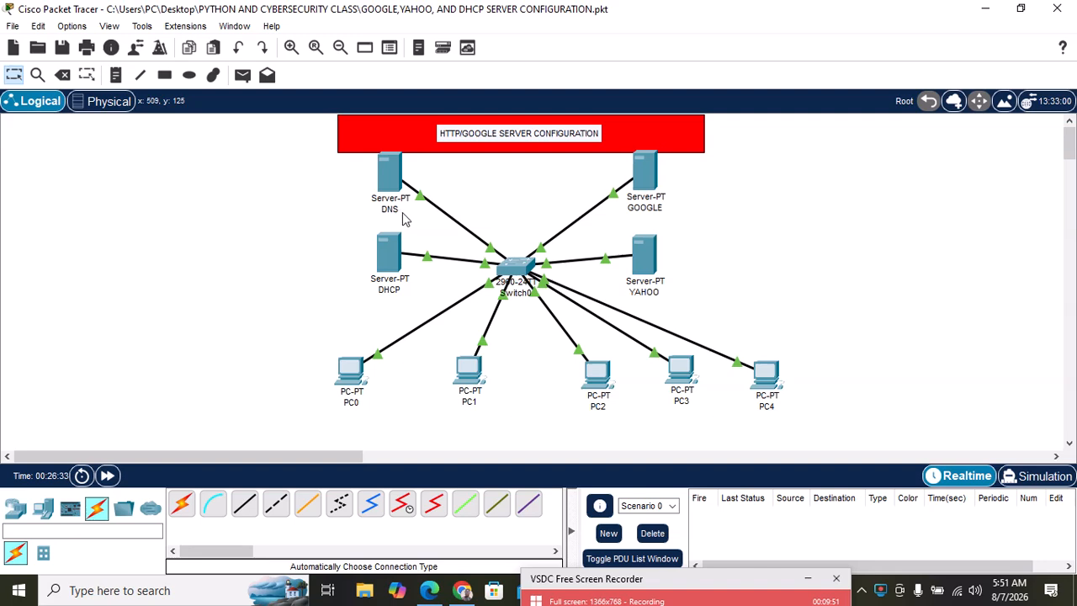
Step: Open the DNS service settings of the DNS server
left_click(387, 177)
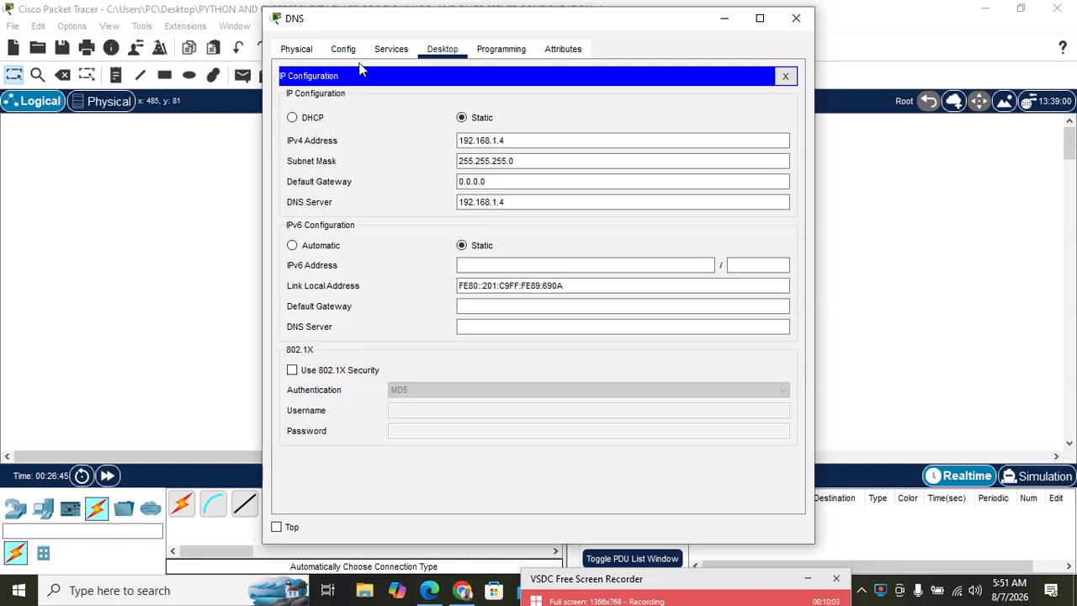
left_click(391, 49)
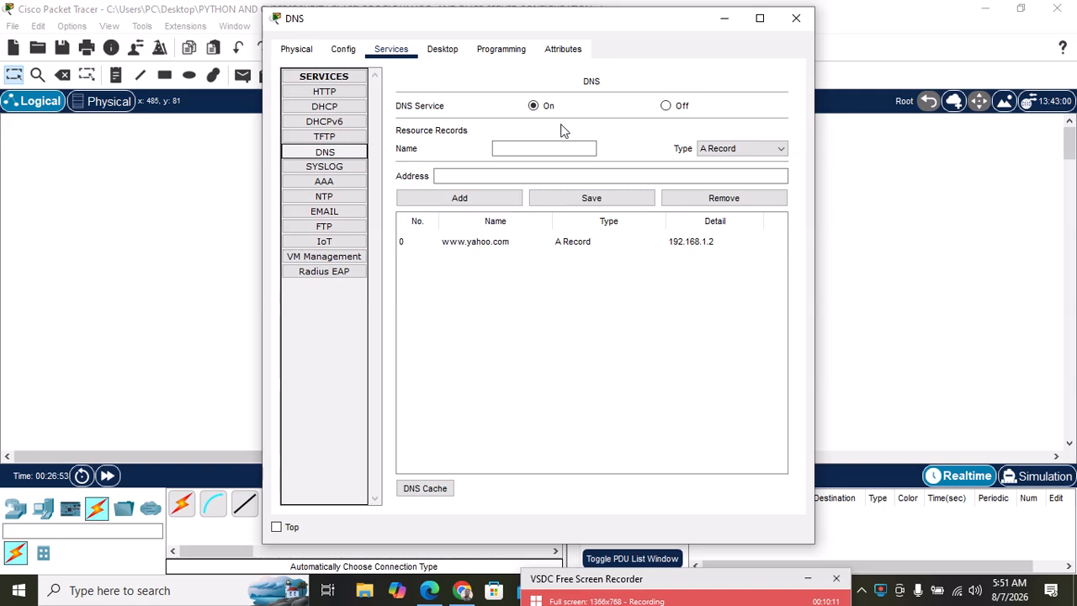
left_click(512, 176)
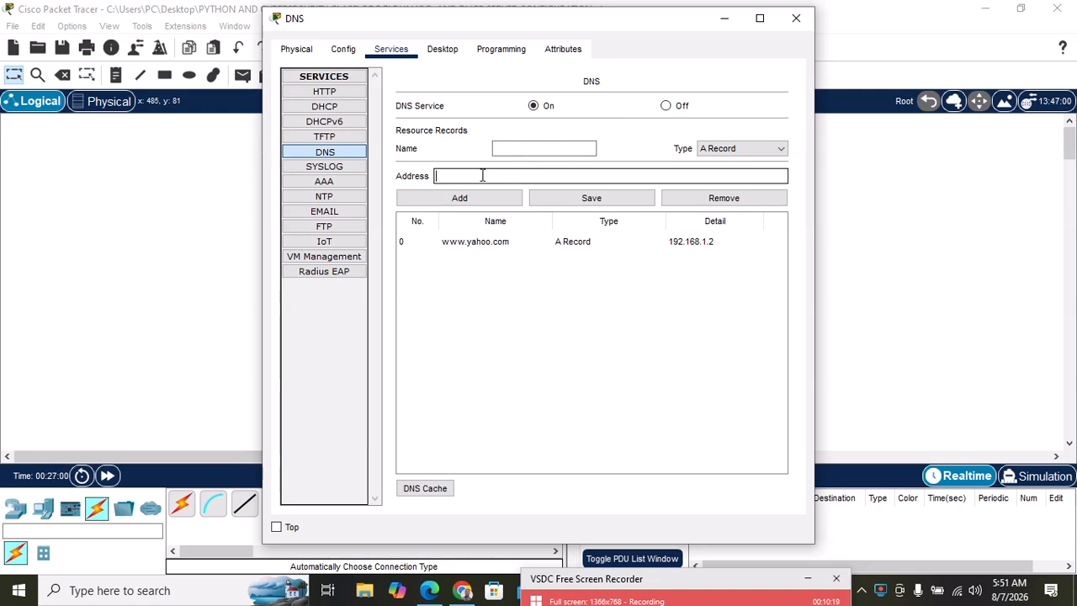
type("WW")
key("BackSpace")
key("BackSpace")
type("www")
type(".g")
type("oog")
type("le.c")
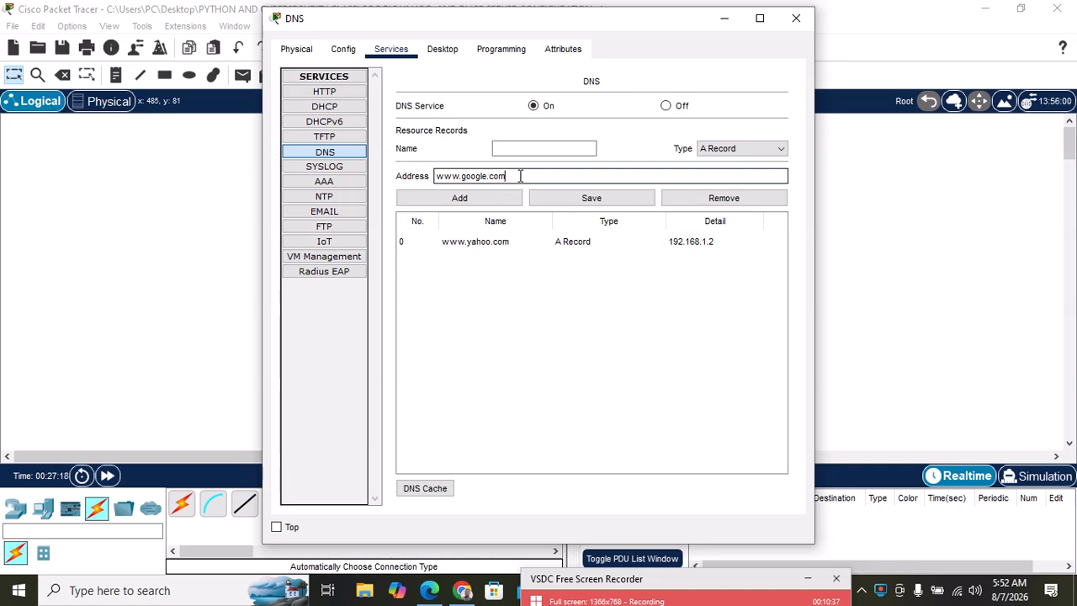
key("BackSpace")
key("BackSpace")
key("BackSpace")
key("BackSpace")
key("BackSpace")
key("BackSpace")
key("BackSpace")
key("BackSpace")
key("BackSpace")
key("BackSpace")
key("BackSpace")
key("BackSpace")
key("BackSpace")
left_click(537, 150)
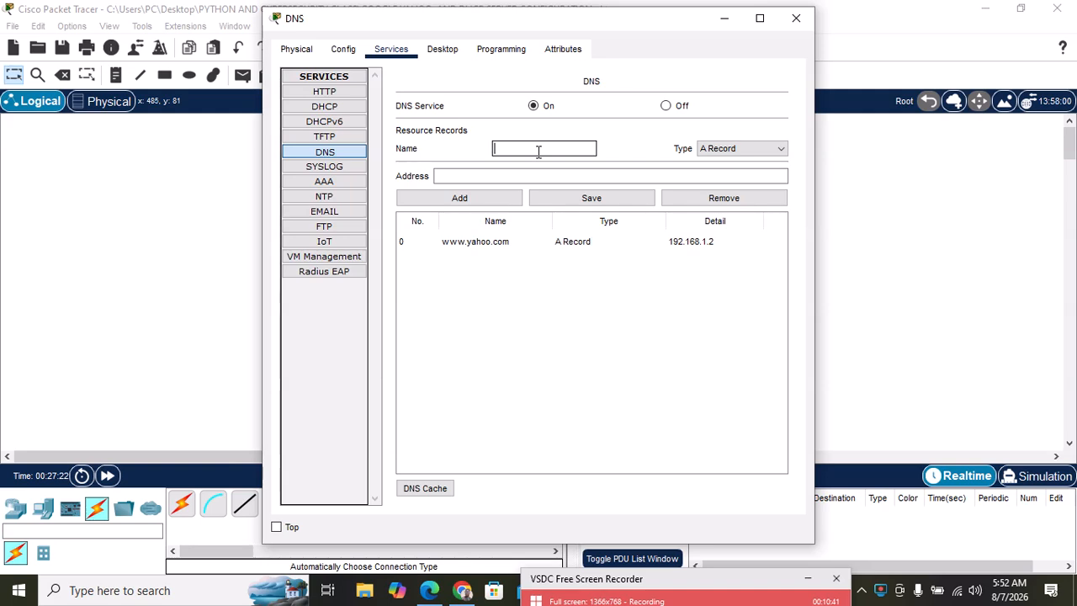
type("ww")
type("w.g")
type("oo")
type("gle.com")
left_click(519, 176)
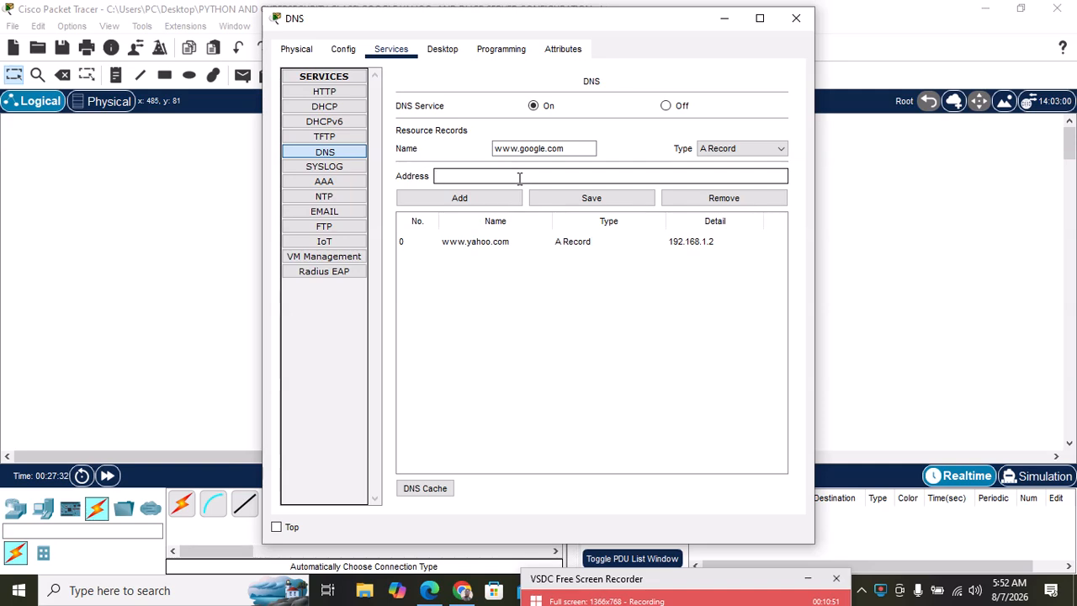
type("1")
type("9")
type("2.168")
type(".1.1")
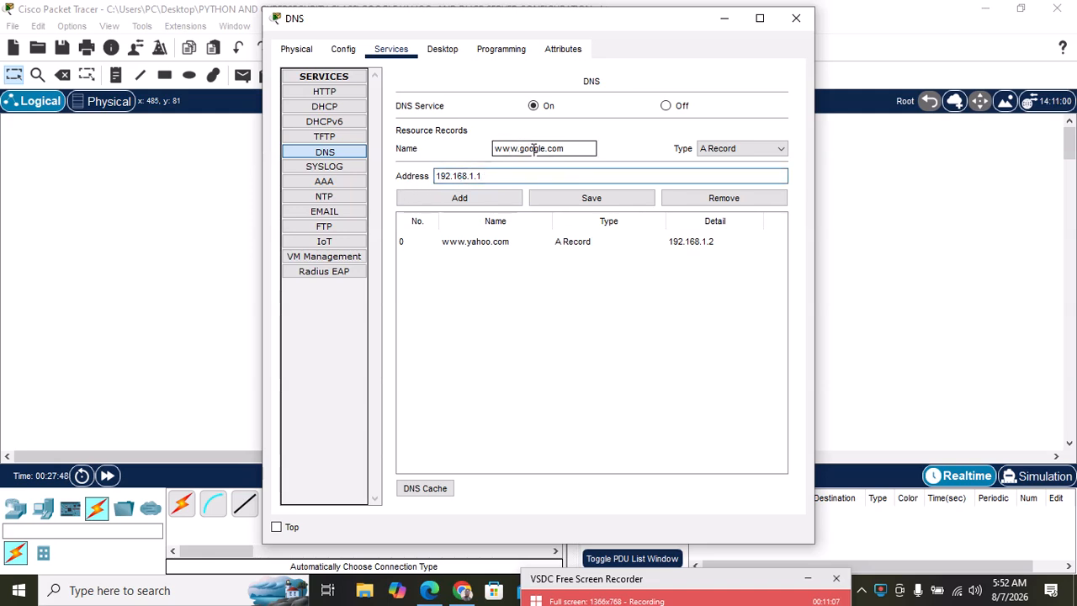
left_click(464, 201)
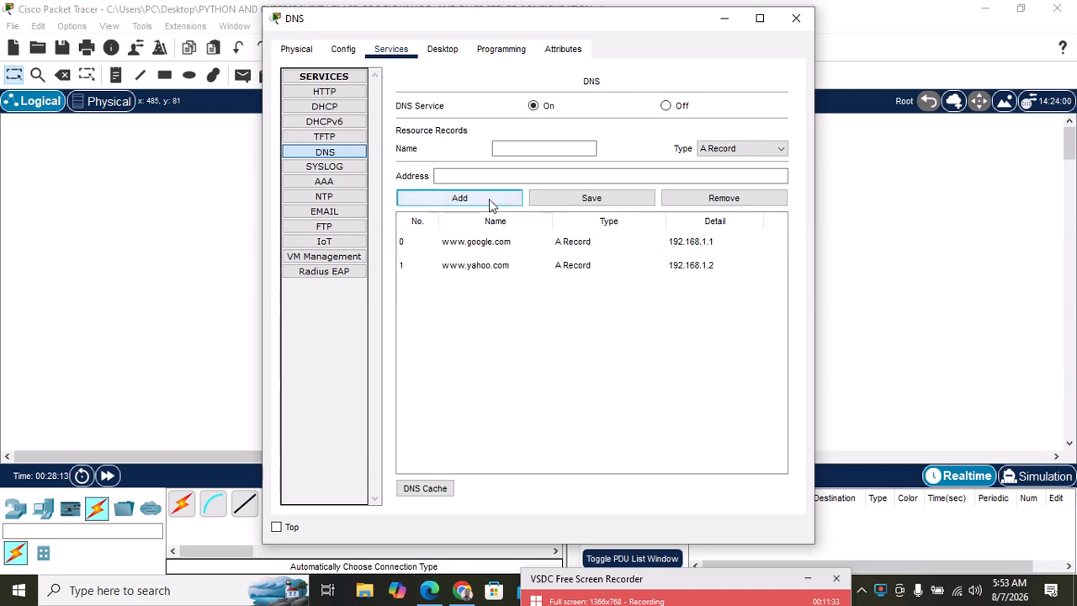
left_click(552, 202)
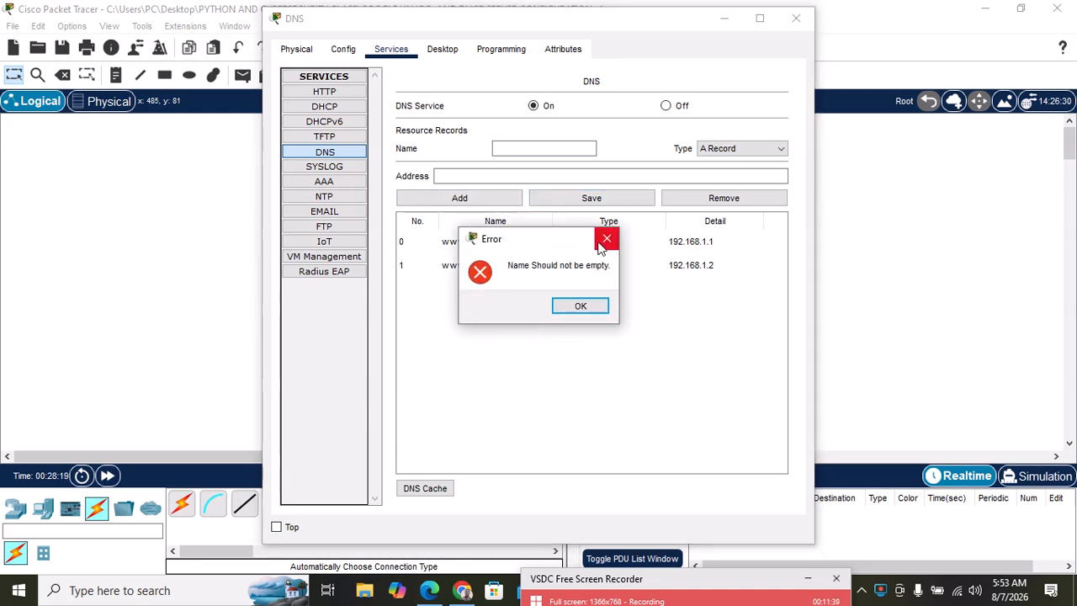
left_click(585, 306)
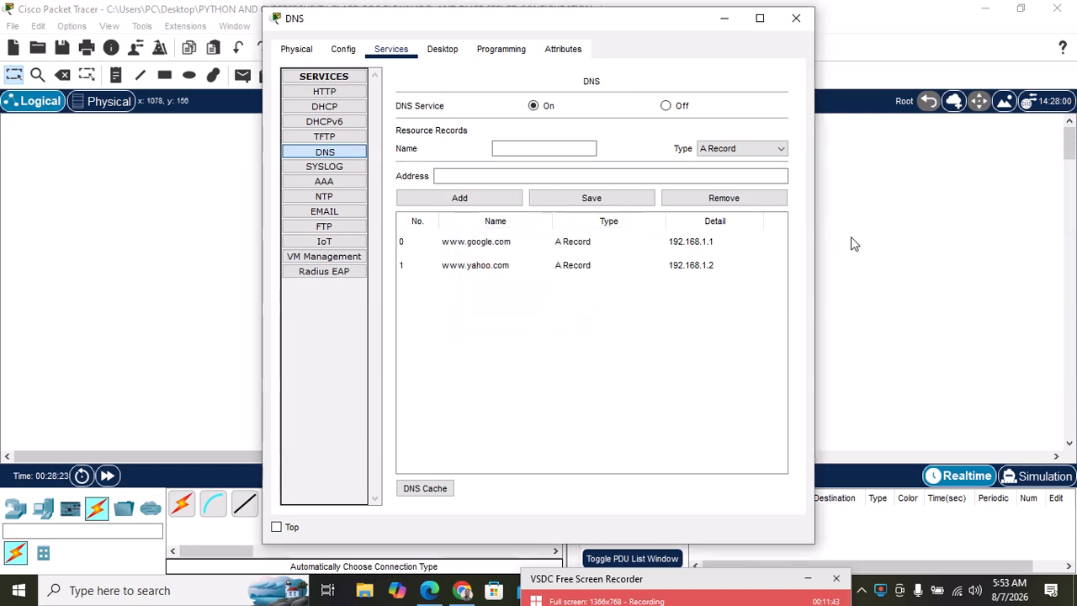
left_click(890, 239)
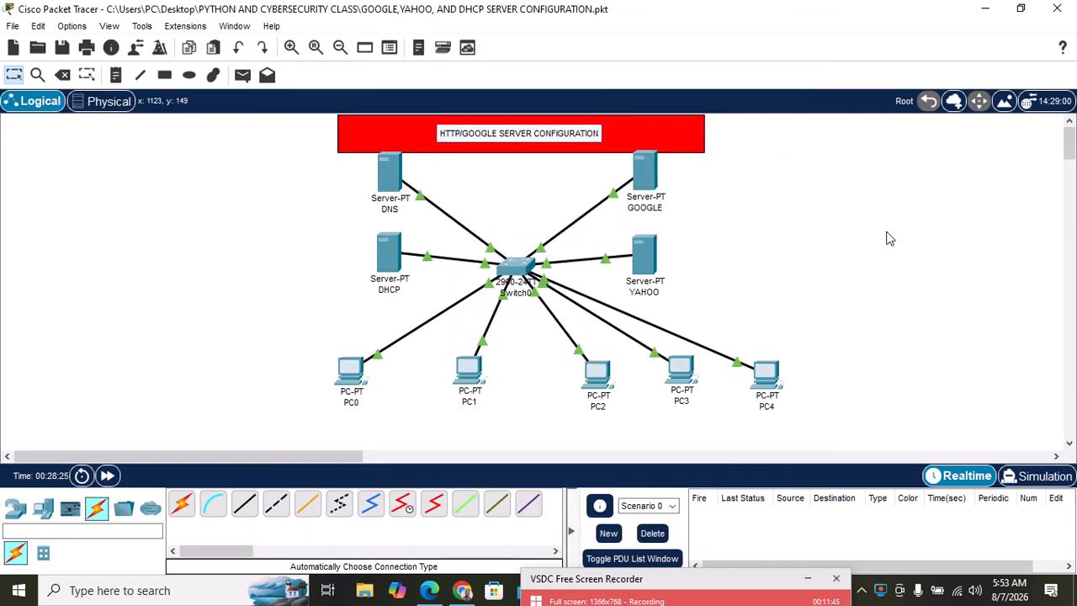
Step: Check the HTTP and HTTPS service settings and web files of the GOOGLE server, and leave its window
left_click(641, 172)
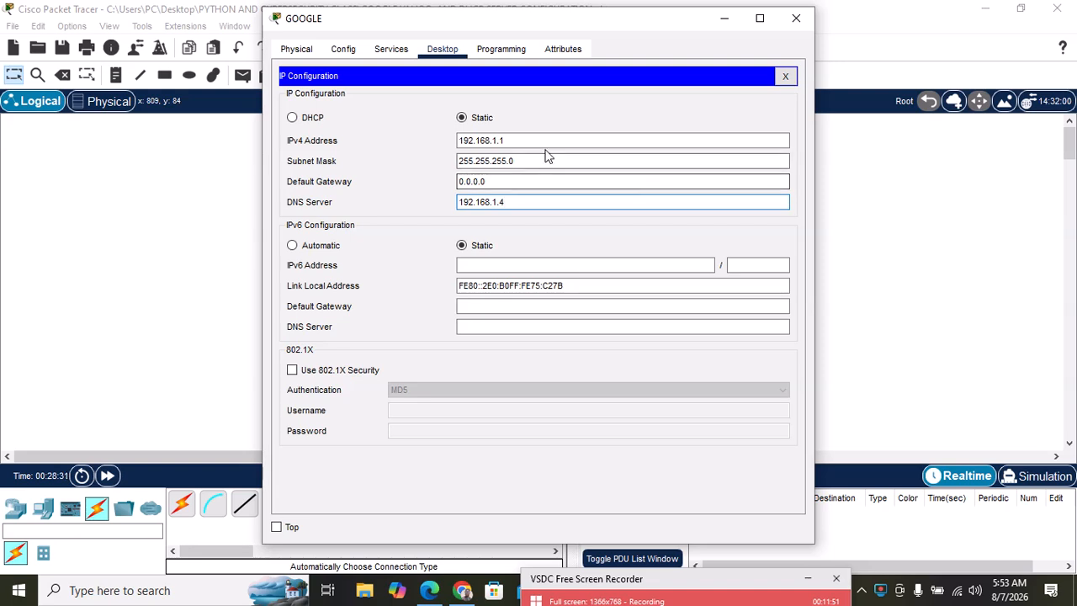
left_click(402, 49)
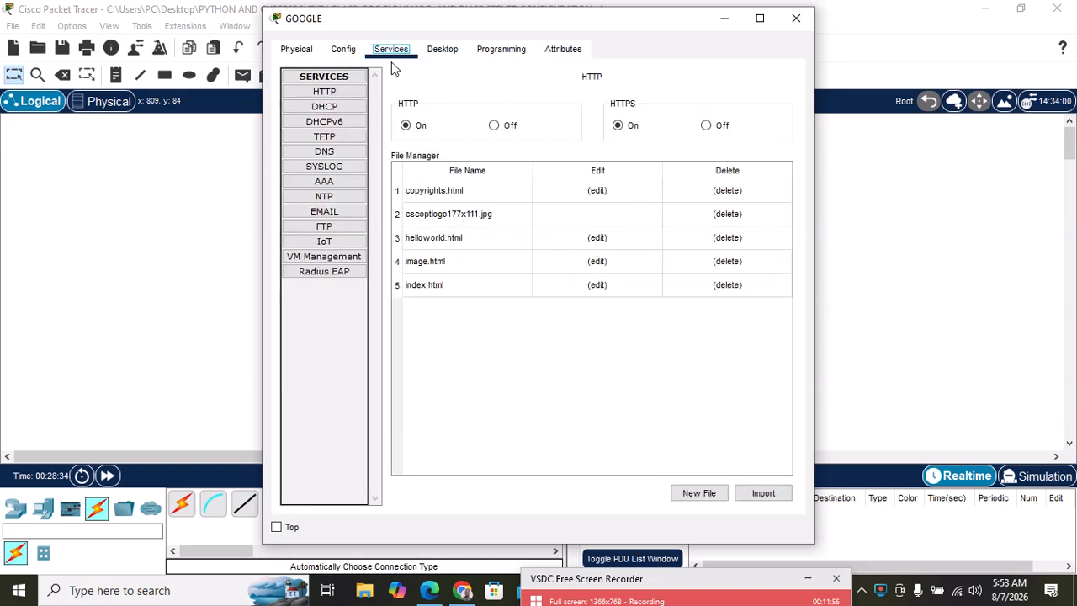
left_click(334, 95)
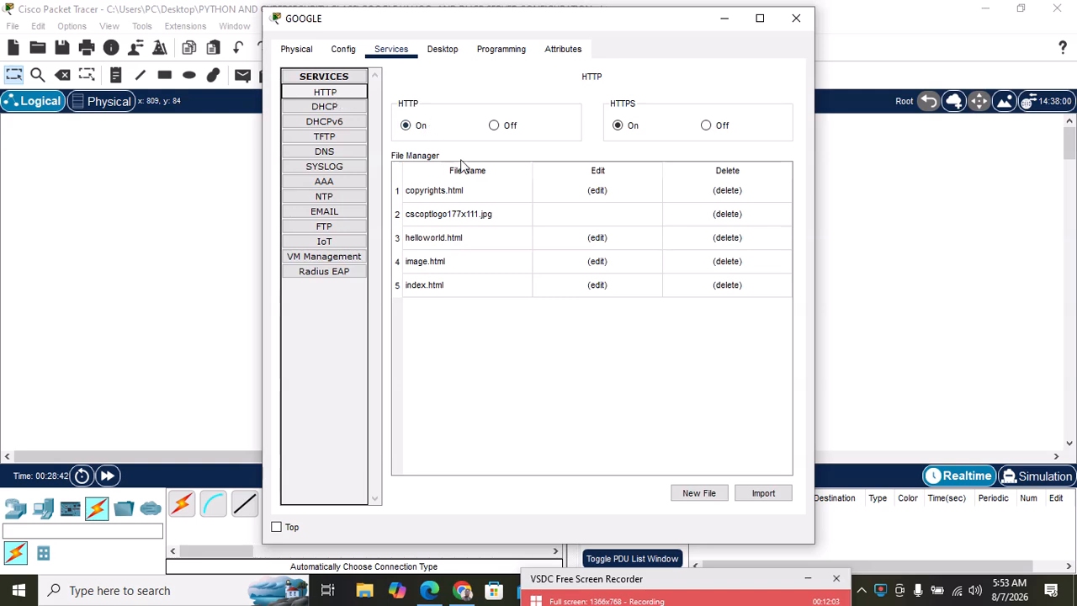
left_click(881, 212)
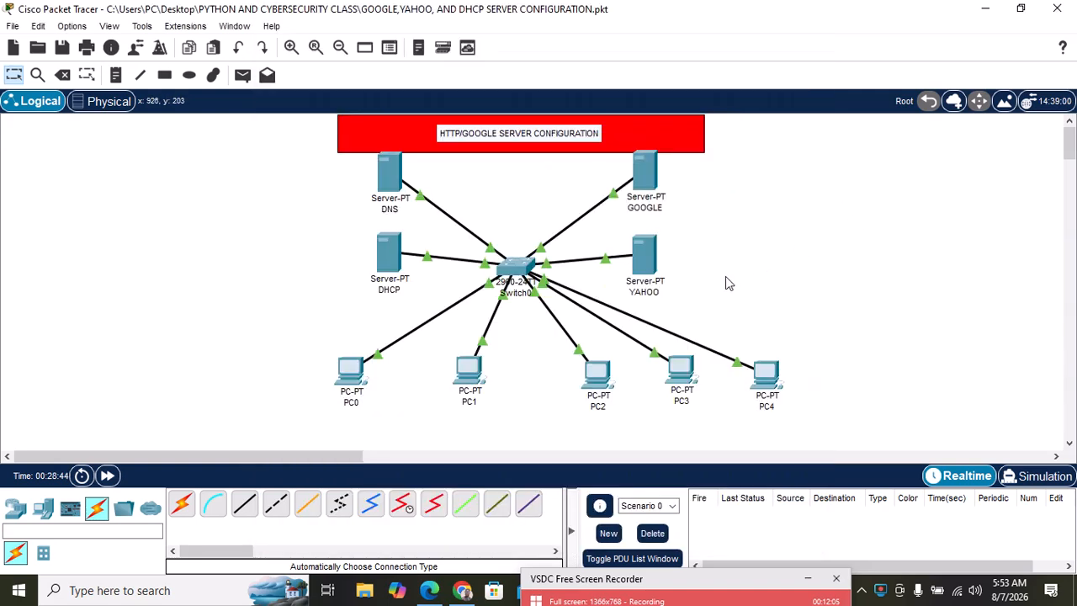
Step: Save the YAHOO server's index.html, overwriting the existing file, and check its HTTP service settings before leaving the window
left_click(646, 265)
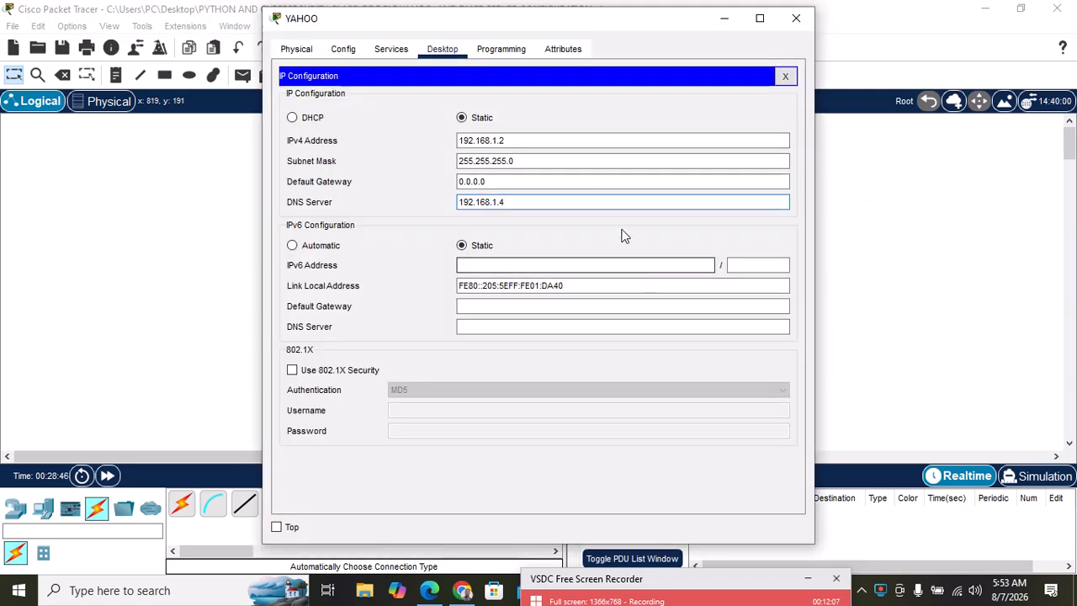
left_click(391, 49)
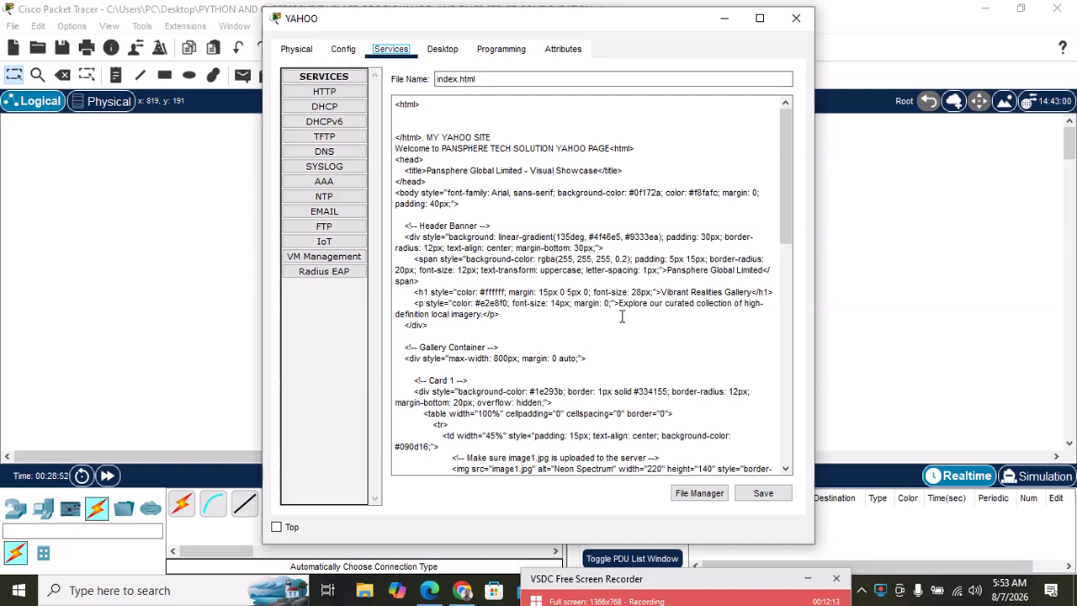
left_click(769, 500)
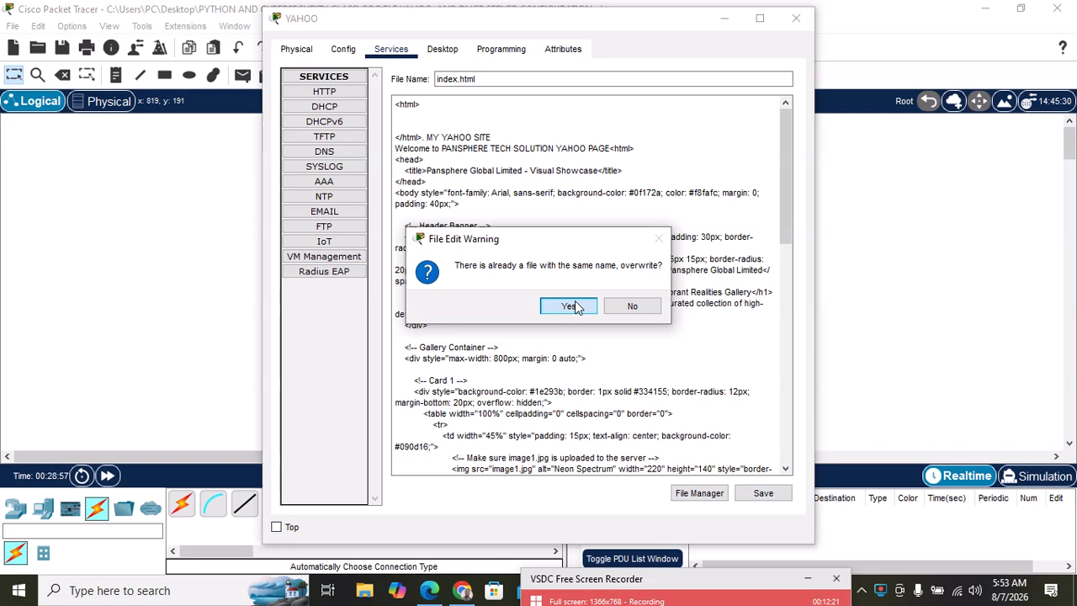
left_click(568, 306)
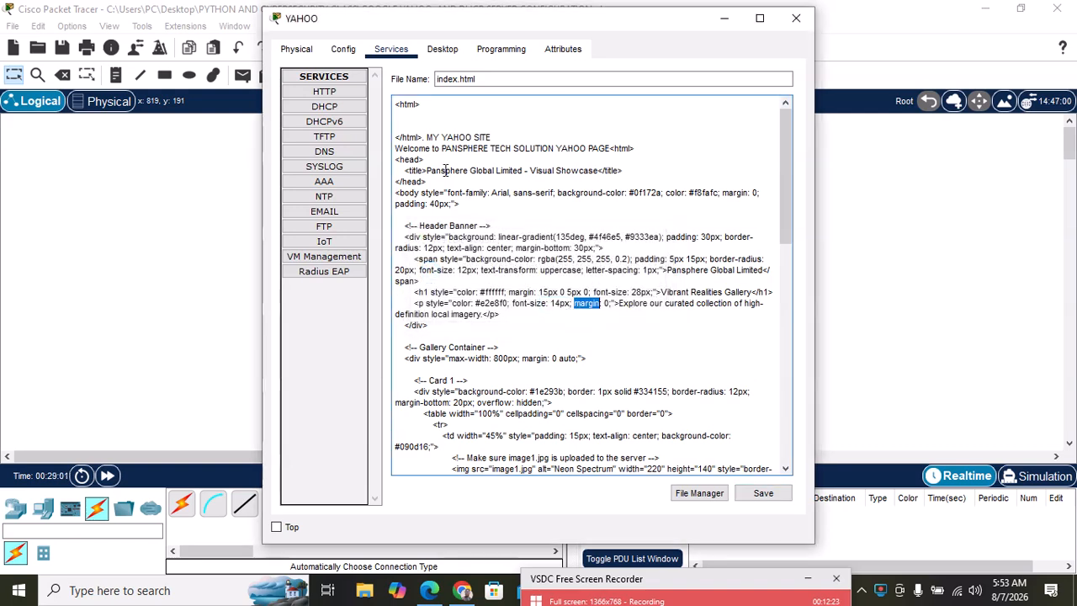
left_click(337, 91)
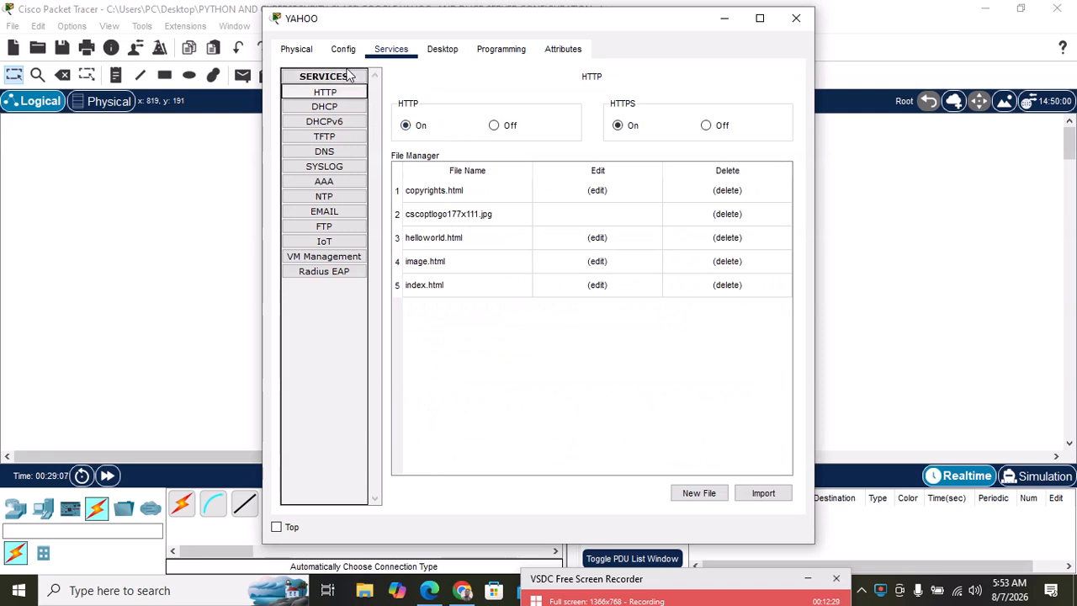
left_click(890, 286)
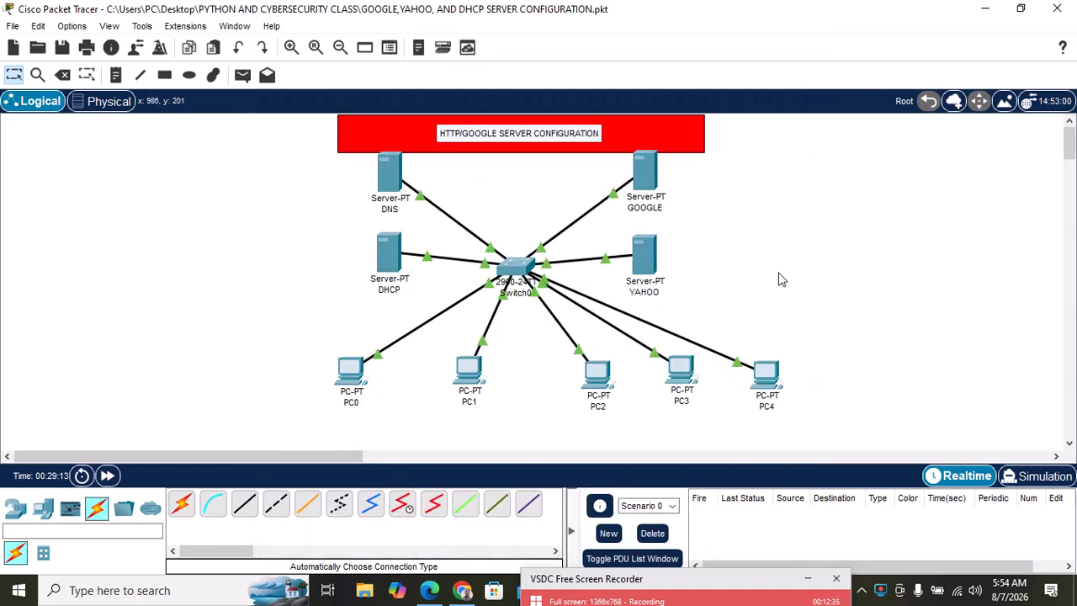
Step: Open the GOOGLE server's index.html for editing and delete the centered blue "Cisco Packet Tracer" heading line
left_click(644, 176)
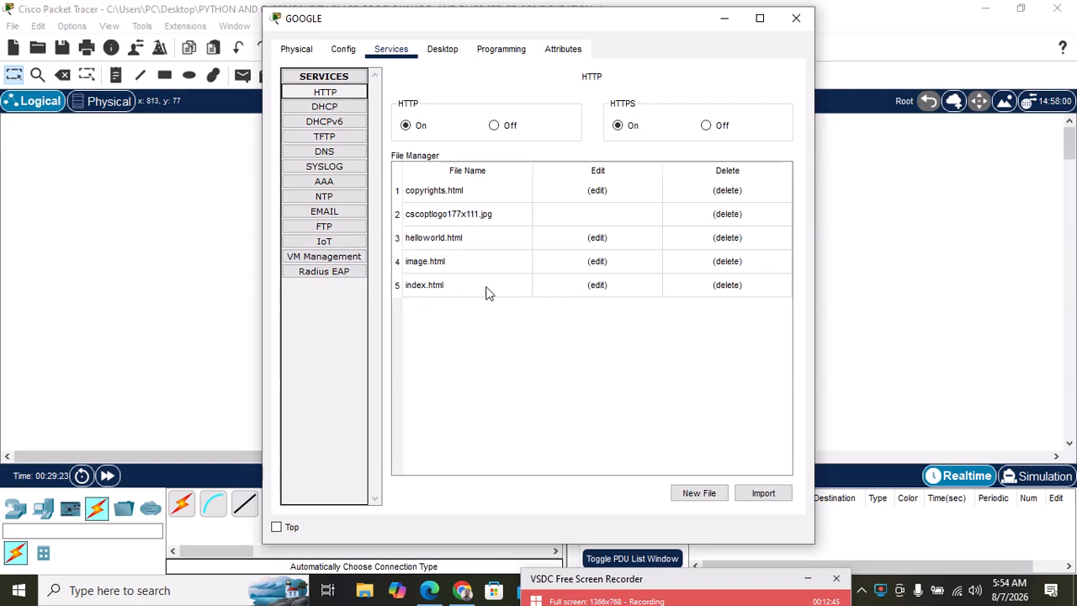
left_click(597, 285)
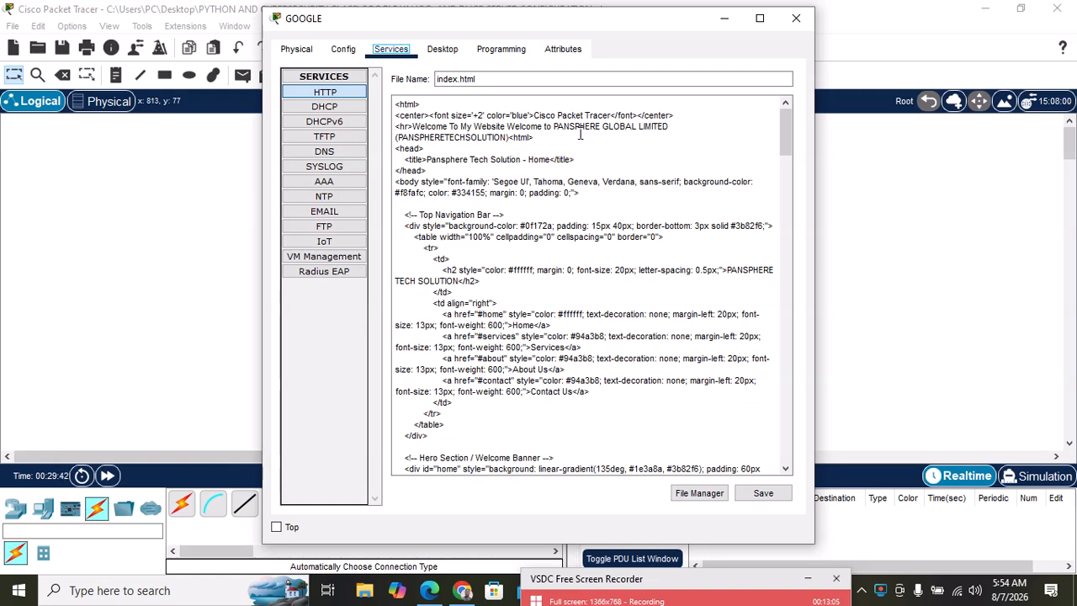
left_click(675, 115)
key("BackSpace")
key("BackSpace")
key("BackSpace")
key("BackSpace")
key("BackSpace")
key("BackSpace")
key("BackSpace")
key("BackSpace")
key("BackSpace")
key("BackSpace")
key("BackSpace")
key("BackSpace")
key("BackSpace")
key("BackSpace")
key("BackSpace")
key("BackSpace")
key("BackSpace")
key("BackSpace")
key("BackSpace")
key("BackSpace")
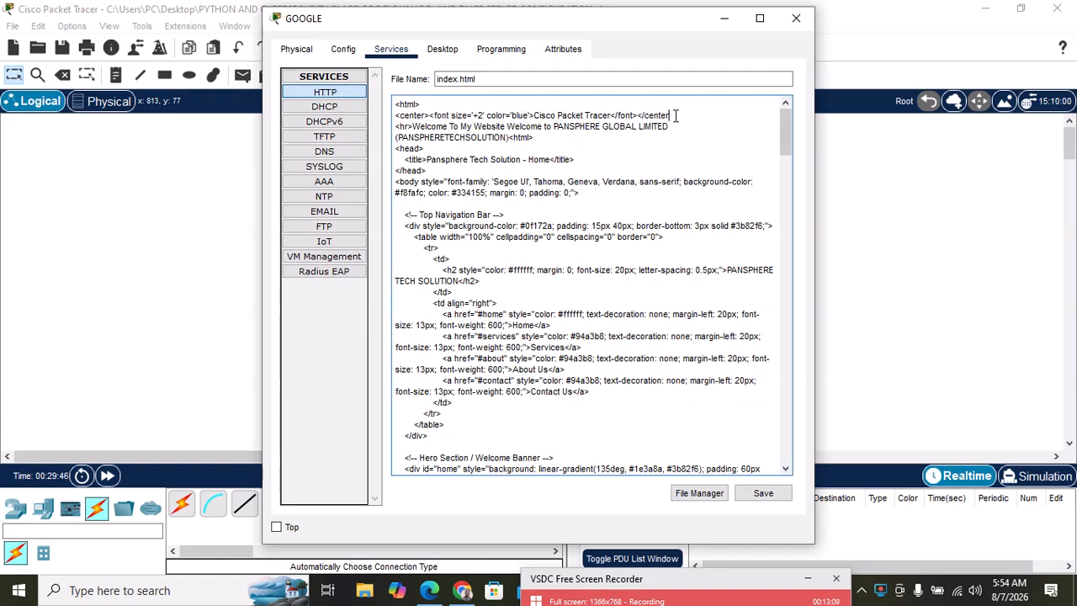
key("BackSpace")
key("BackSpace")
key("BackSpace")
key("BackSpace")
key("BackSpace")
key("BackSpace")
key("BackSpace")
key("BackSpace")
key("BackSpace")
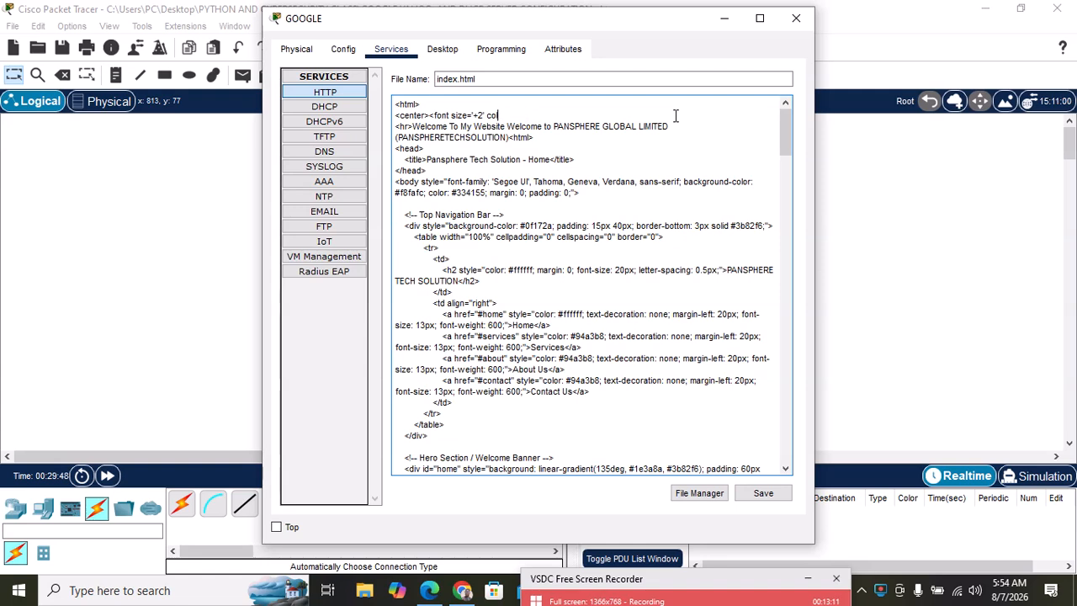
key("BackSpace")
key("BackSpace")
key("BackSpace")
key("BackSpace")
key("BackSpace")
key("BackSpace")
key("BackSpace")
key("BackSpace")
key("BackSpace")
key("BackSpace")
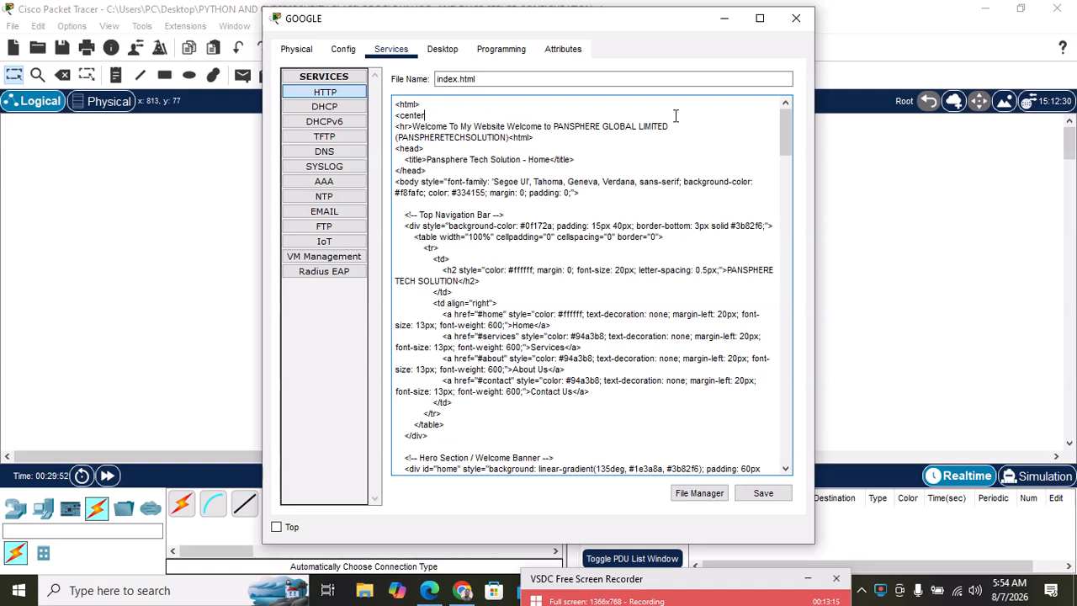
key("BackSpace")
key("BackSpace")
key("BackSpace")
Step: Remove the leftover "<center" text and shorten the greeting to "Welcome To PANSPHERE GLOBAL LIMITED (PANSPHERETECHSOLUTION)"
left_click(552, 128)
key("BackSpace")
key("BackSpace")
key("BackSpace")
key("BackSpace")
key("BackSpace")
key("BackSpace")
key("BackSpace")
key("BackSpace")
key("BackSpace")
key("BackSpace")
key("BackSpace")
key("BackSpace")
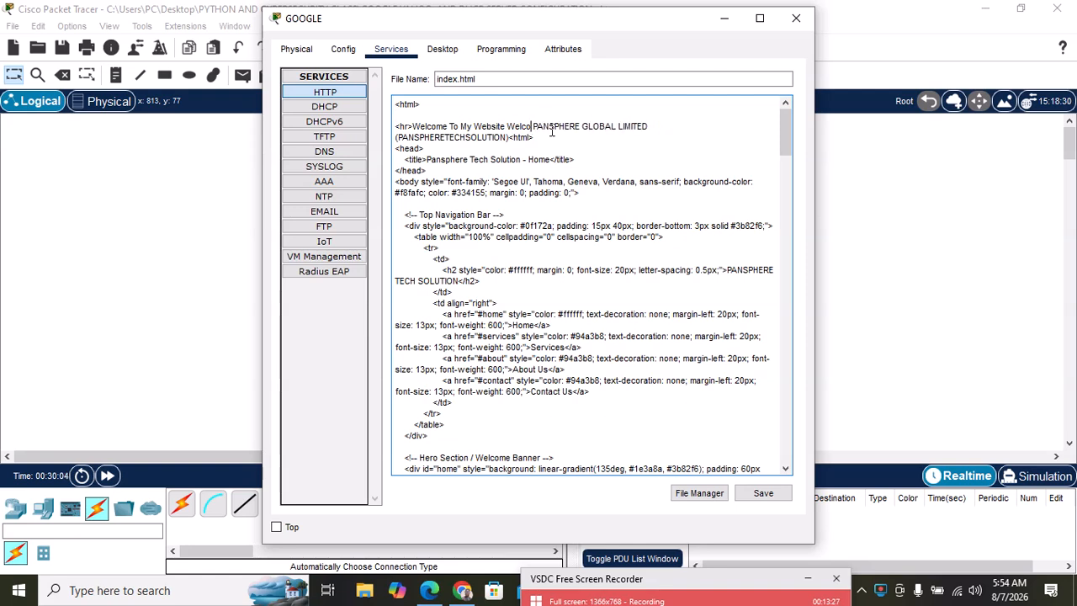
key("BackSpace")
key("BackSpace")
key("BackSpace")
key("BackSpace")
key("BackSpace")
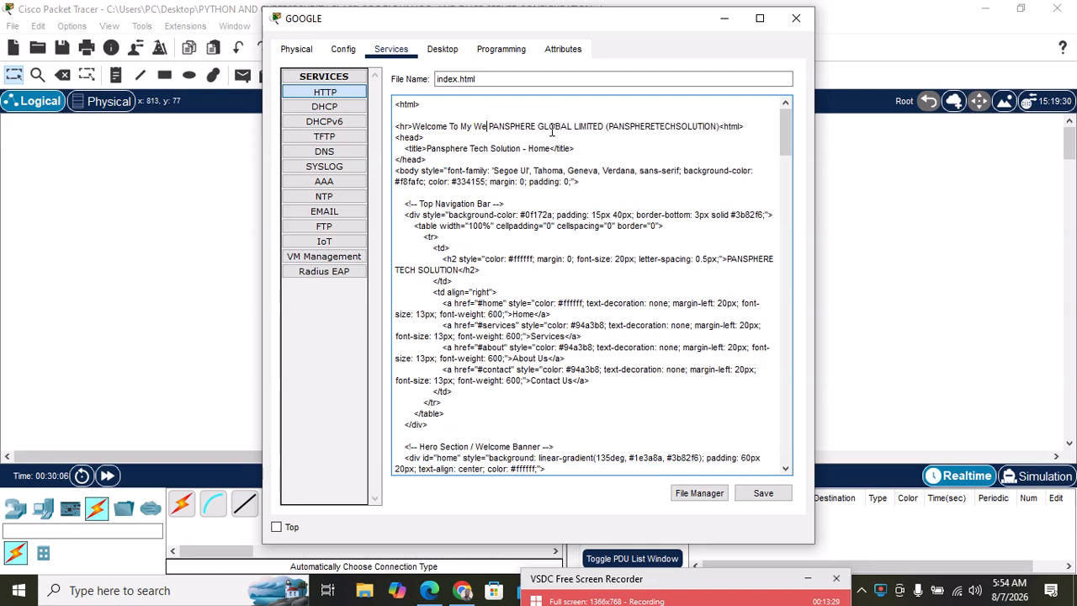
key("BackSpace")
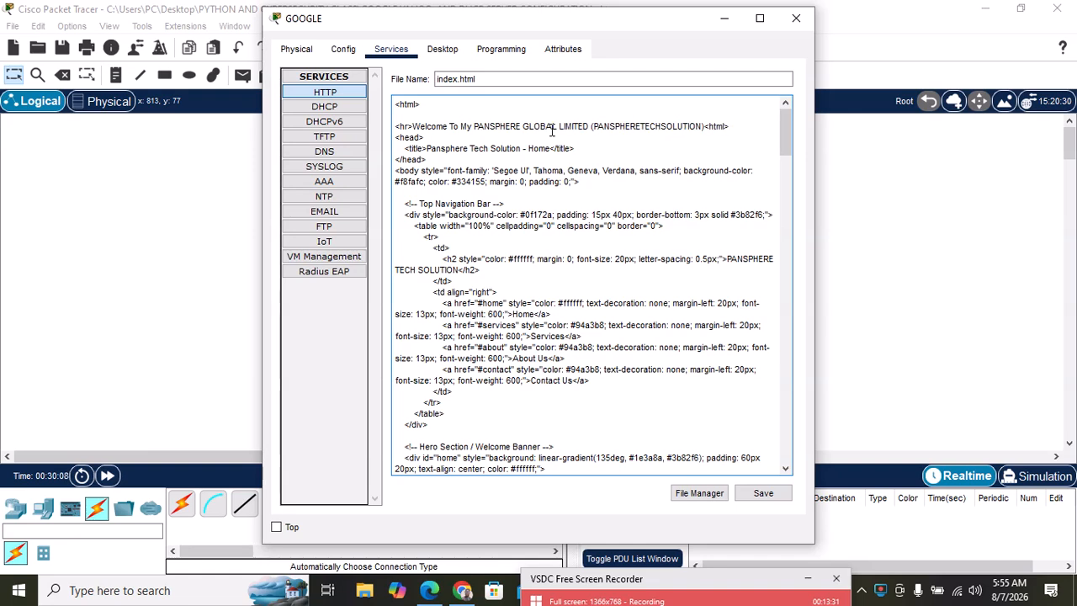
key("BackSpace")
key("BackSpace")
key("BackSpace")
key("BackSpace")
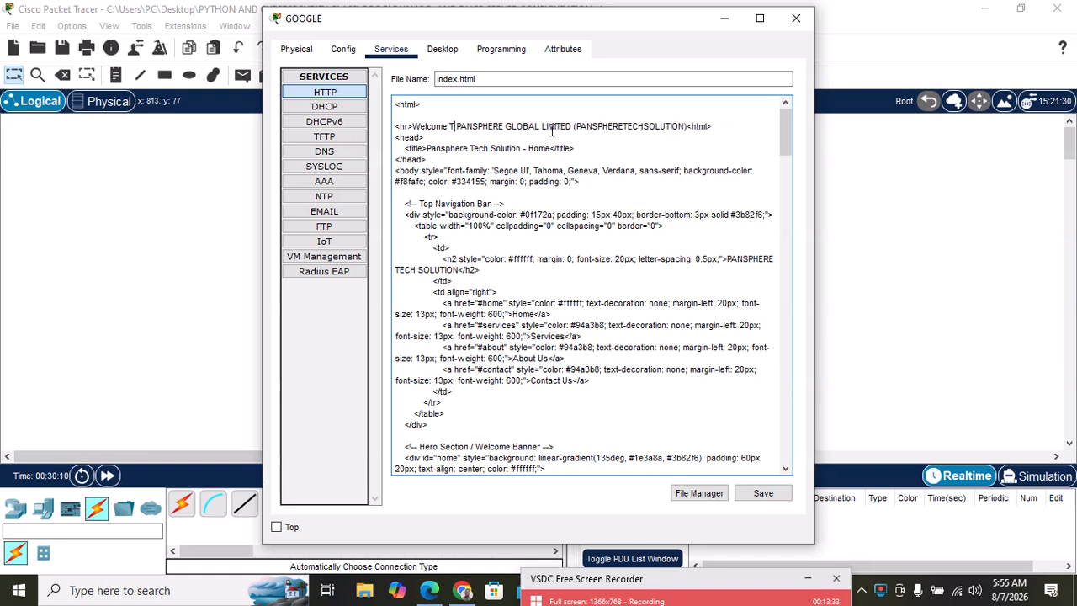
type("o")
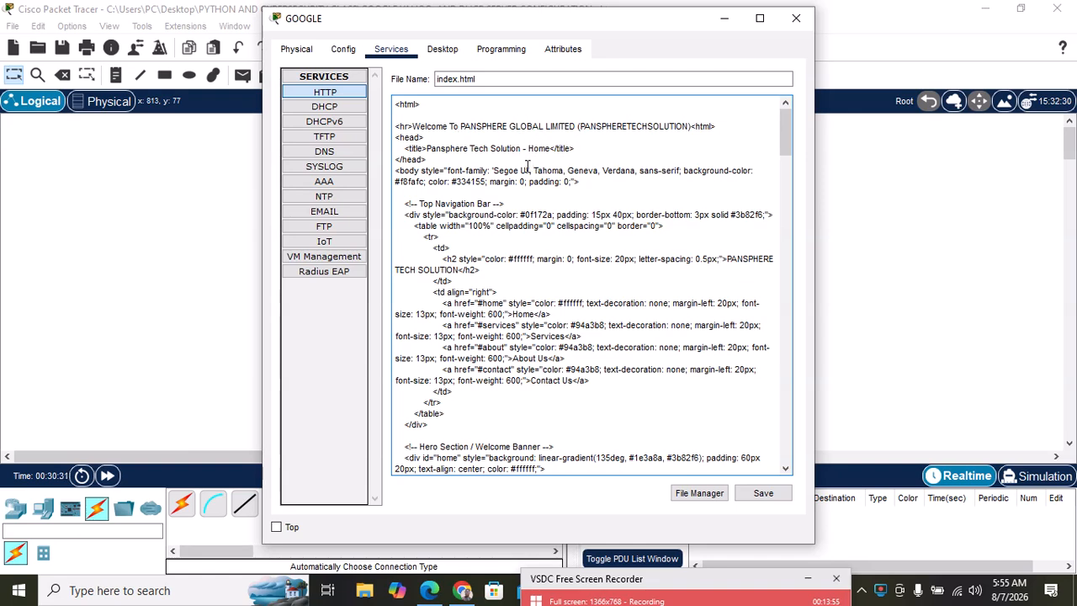
Step: Save the GOOGLE server's index.html, overwriting the existing file, and leave the server's window
left_click(753, 498)
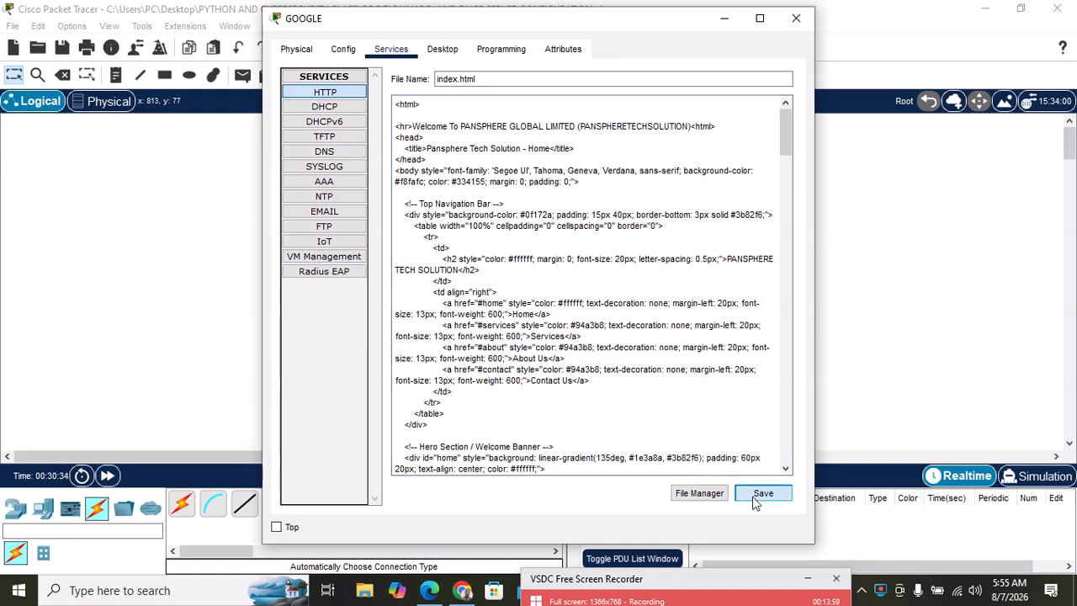
left_click(753, 501)
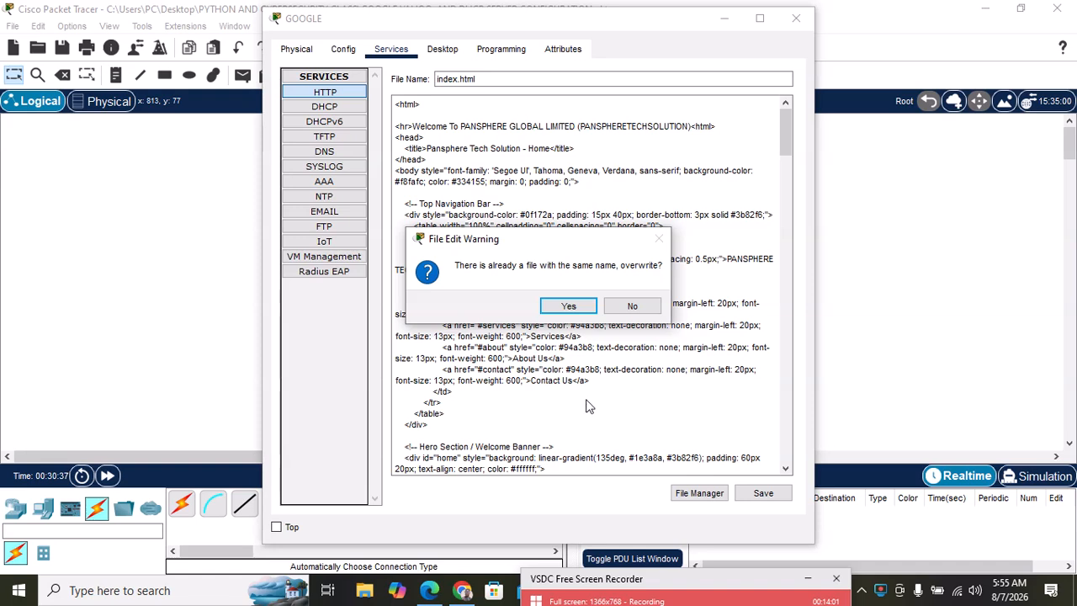
left_click(566, 309)
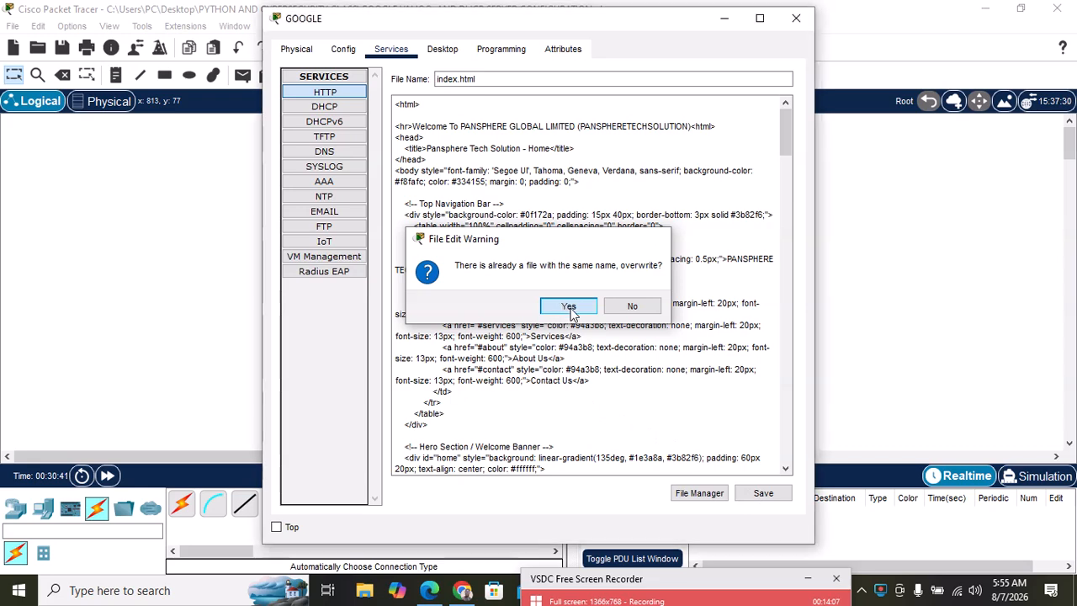
key("alt+F4")
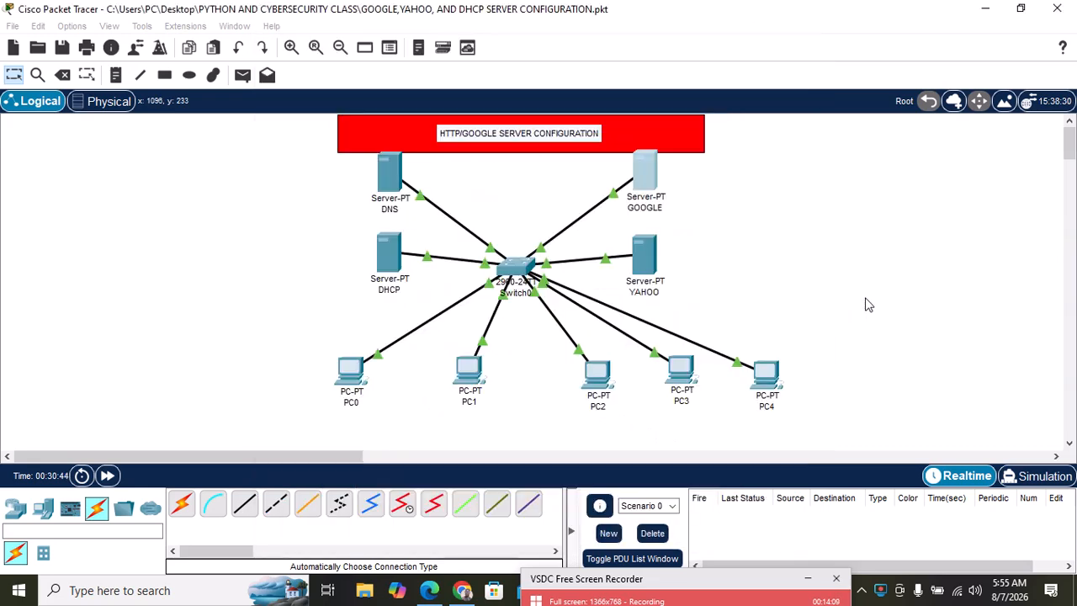
Step: Leave the IP configuration on PC0 and open its Web Browser
left_click(349, 373)
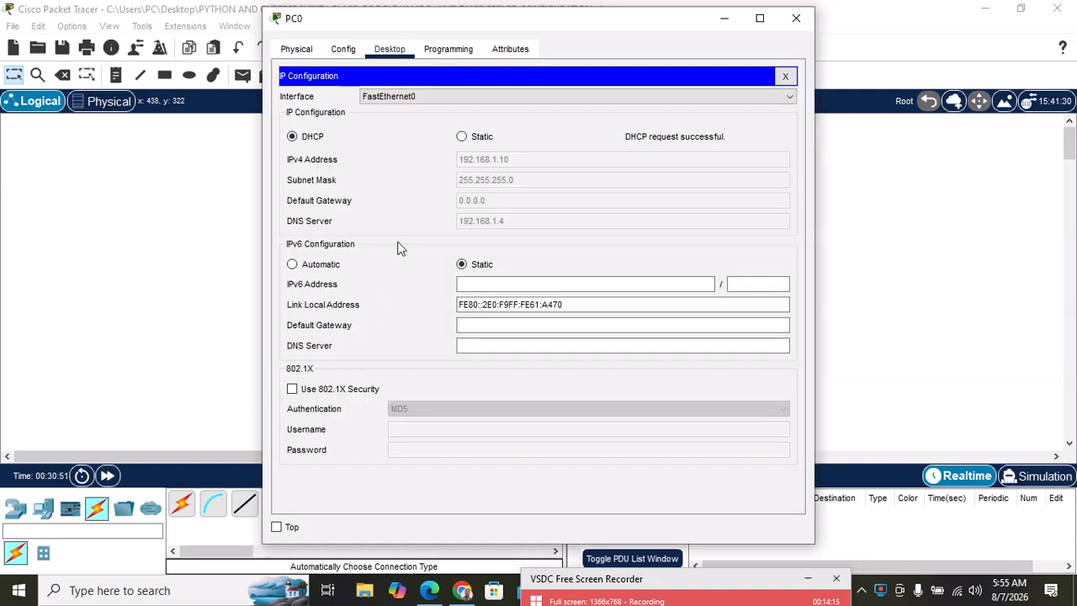
left_click(388, 49)
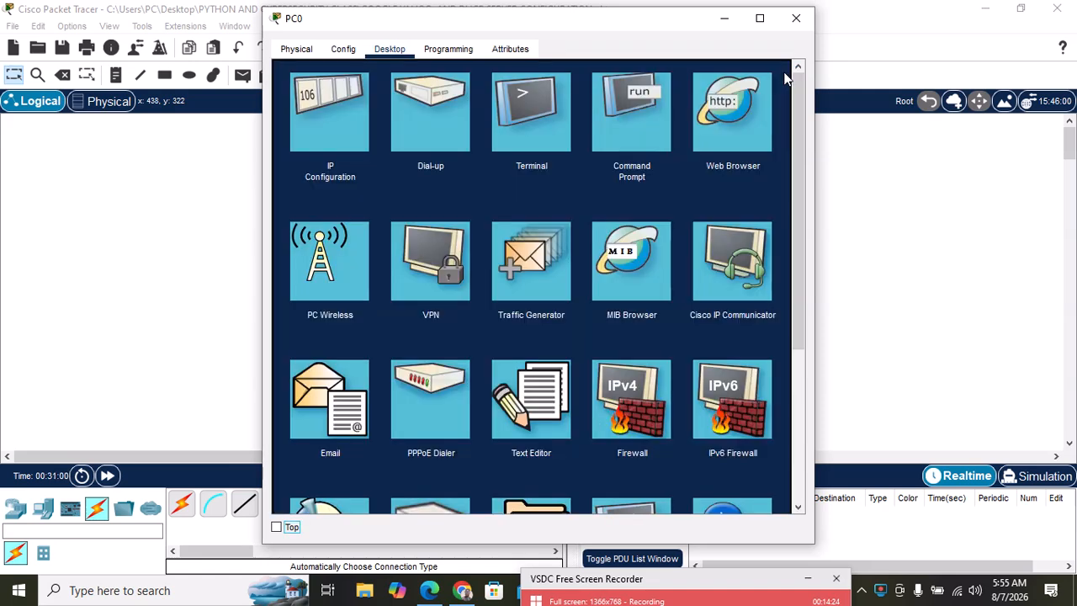
left_click(785, 76)
left_click(717, 106)
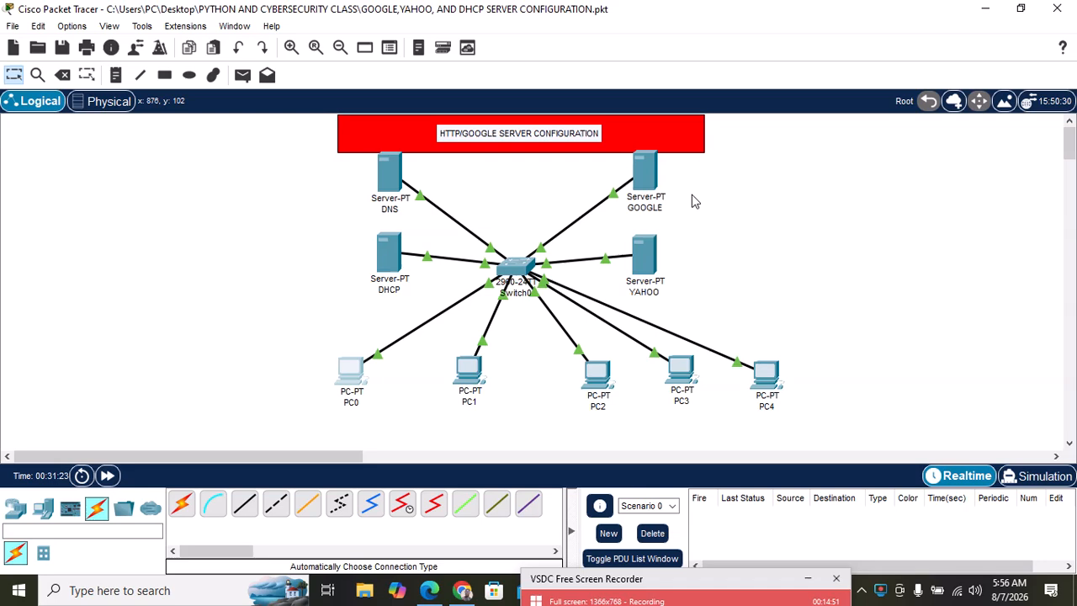
left_click(642, 177)
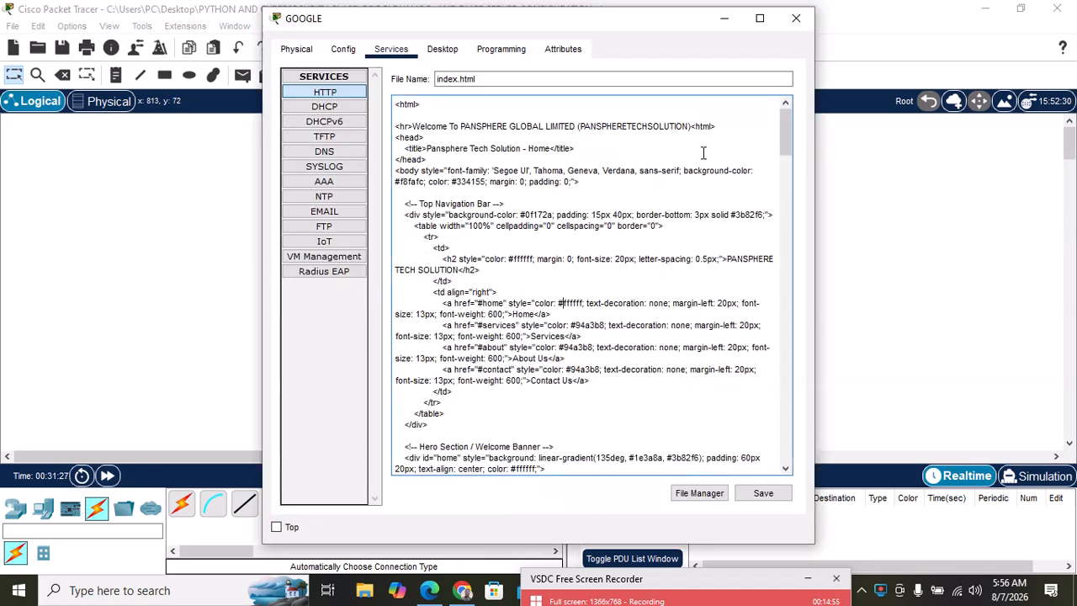
left_click(442, 49)
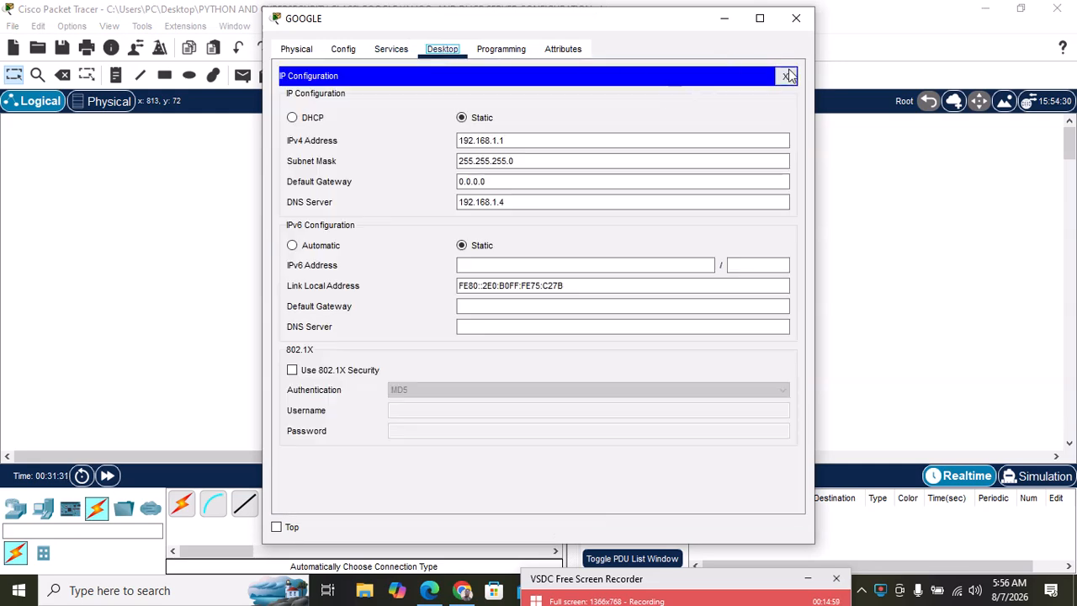
left_click(786, 75)
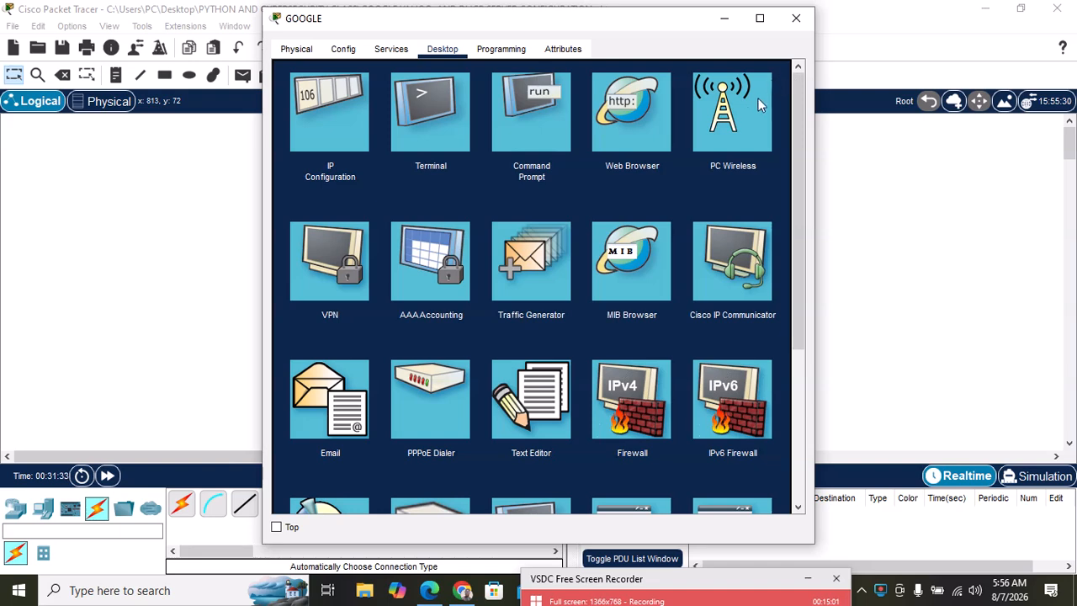
left_click(616, 118)
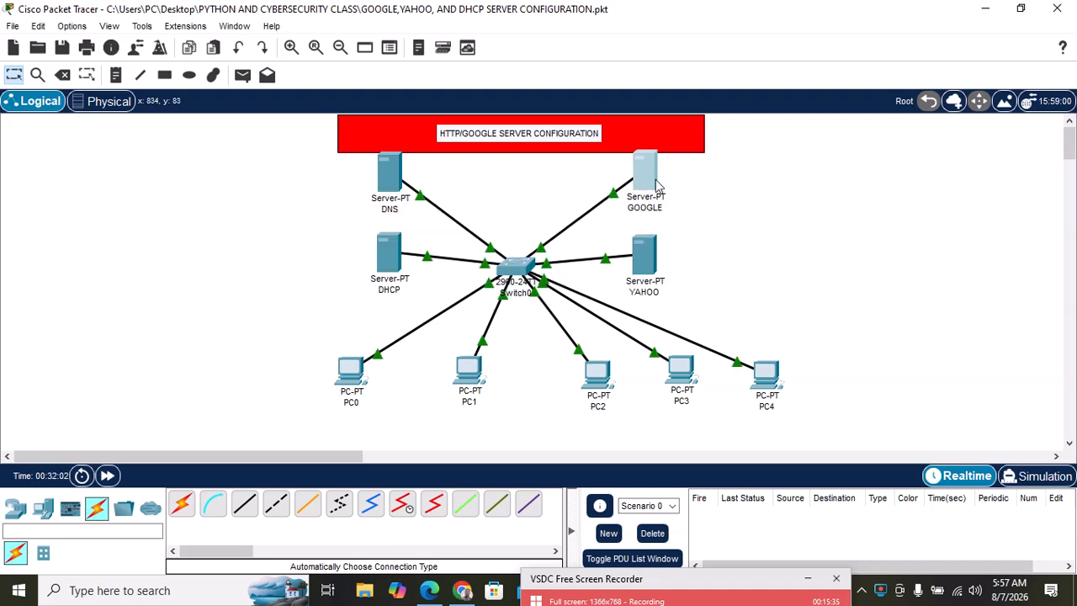
left_click(652, 184)
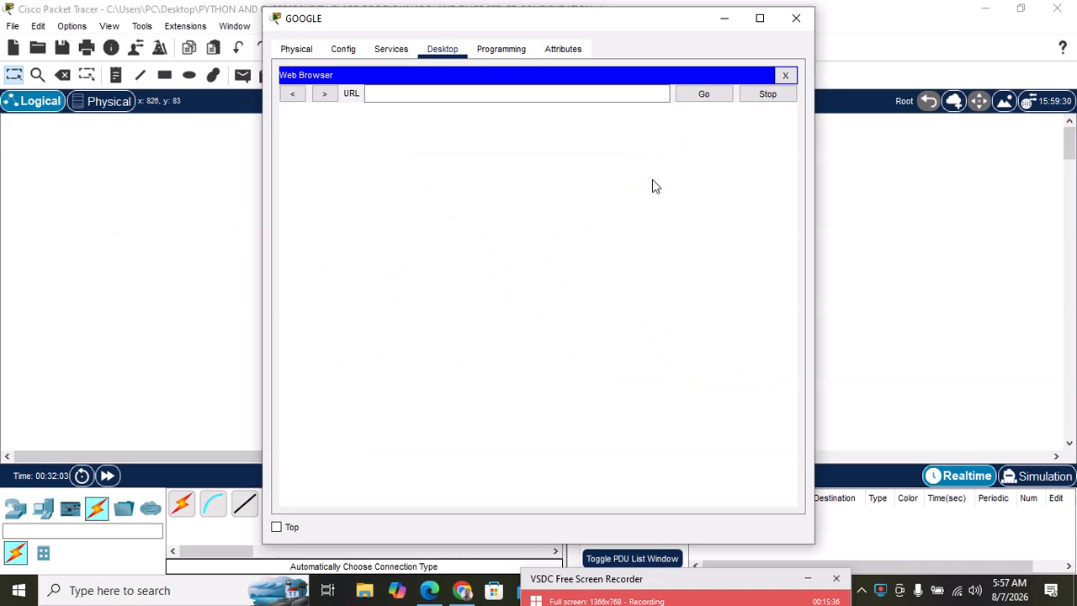
left_click(548, 95)
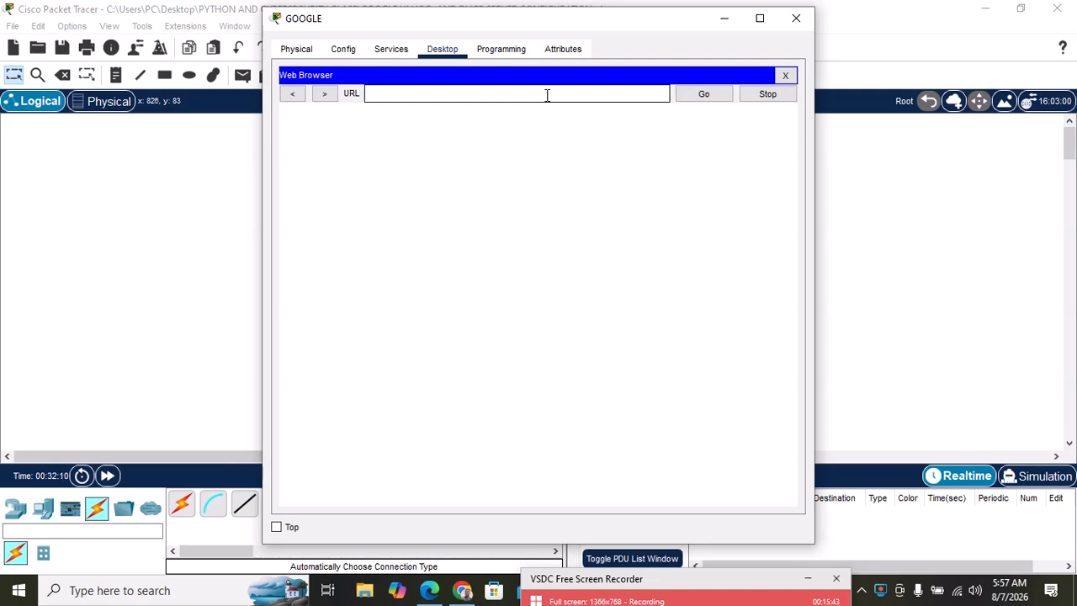
left_click(796, 20)
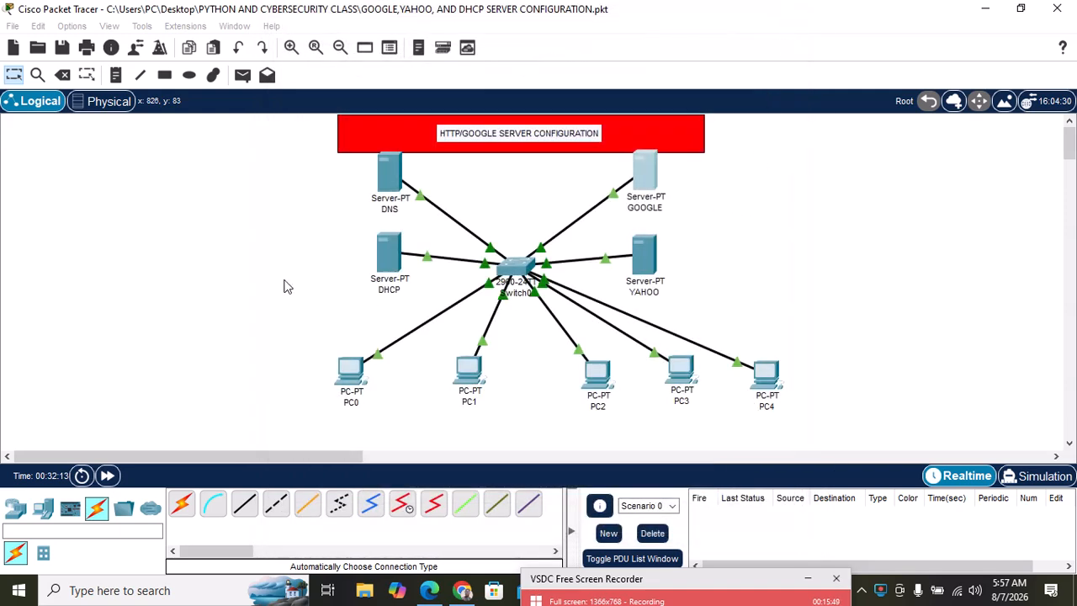
left_click(355, 380)
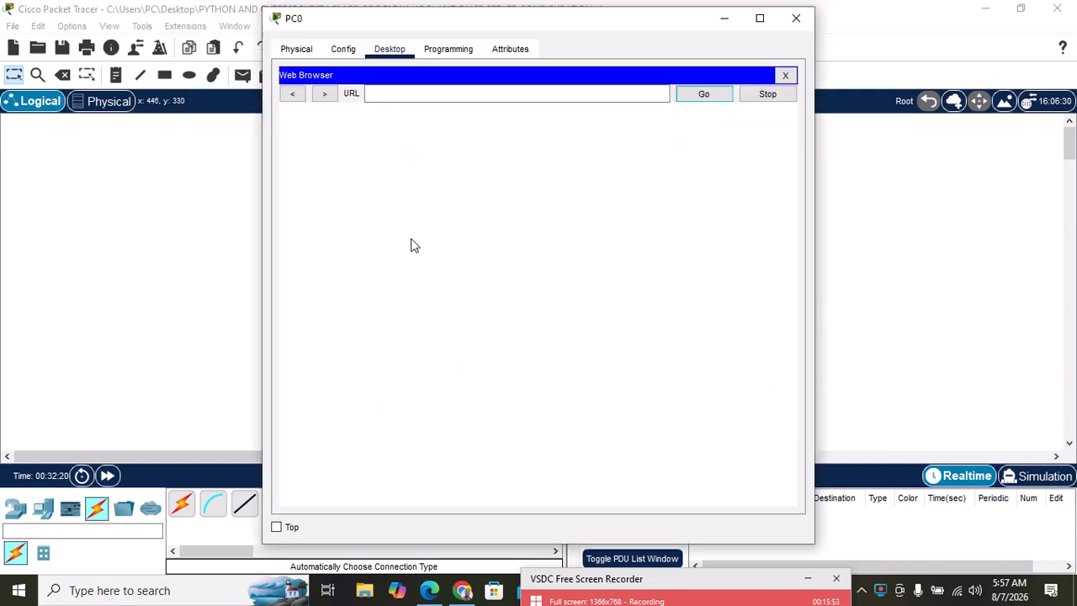
left_click(430, 96)
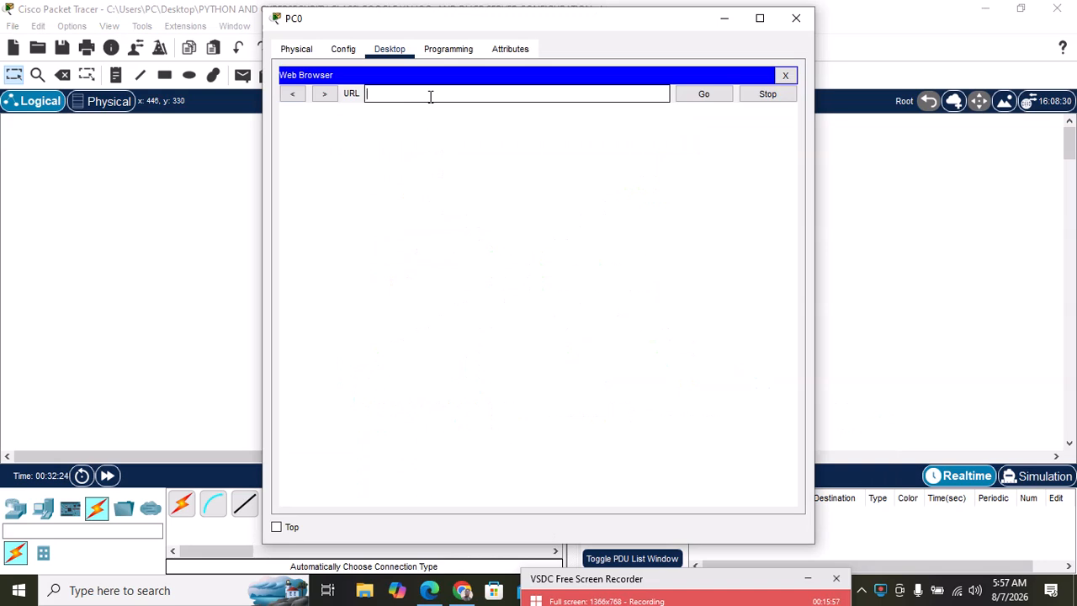
type("www.")
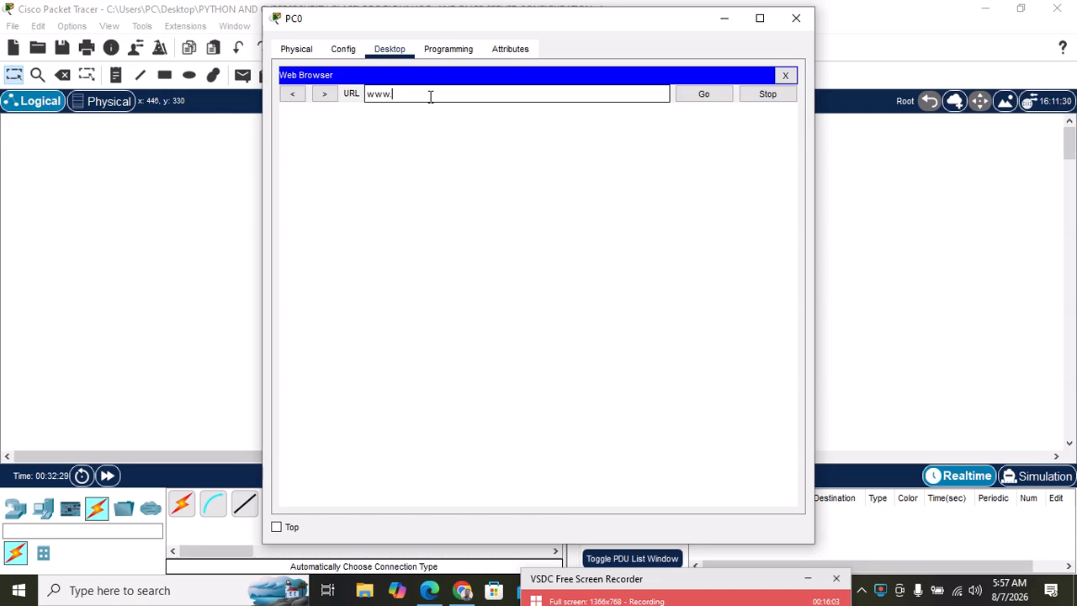
type("goog")
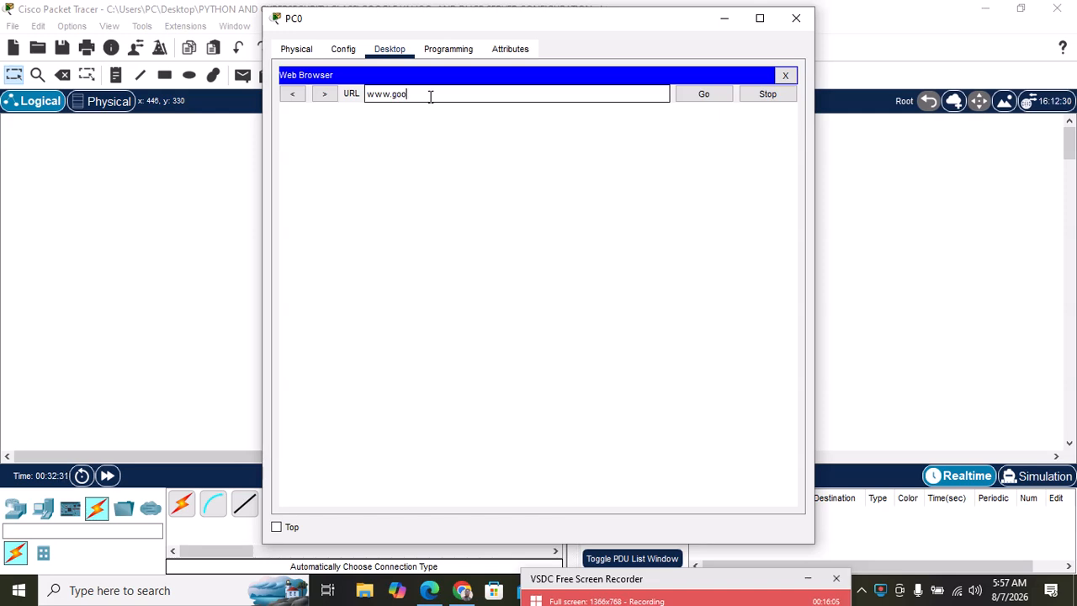
type("le.com")
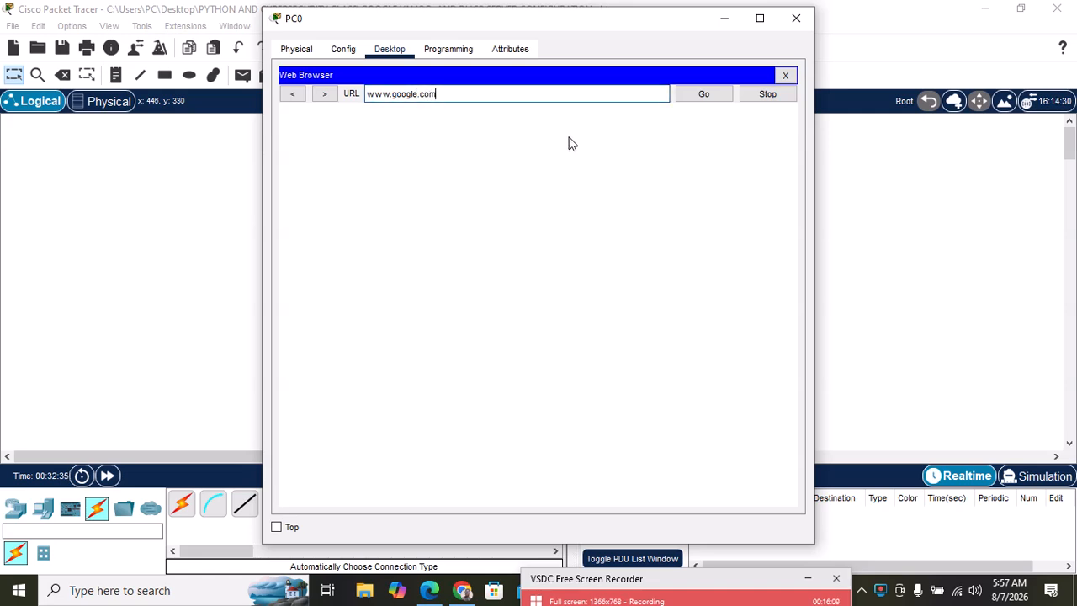
left_click(690, 99)
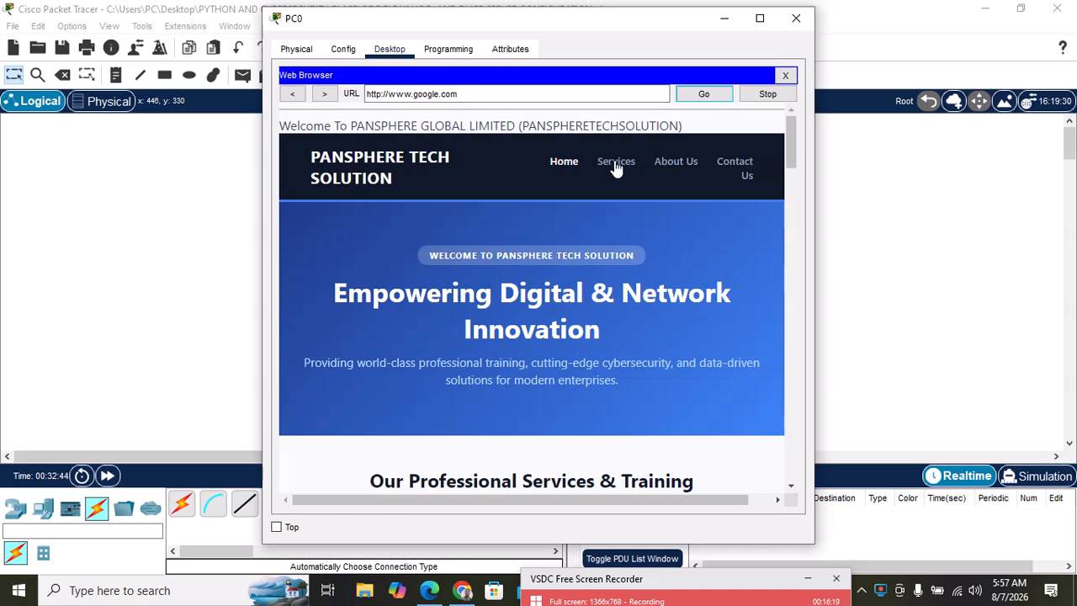
mouse_move(790, 146)
left_mouse_down()
mouse_move(807, 260)
mouse_move(796, 135)
mouse_move(791, 308)
mouse_move(790, 122)
left_mouse_up()
left_click(795, 19)
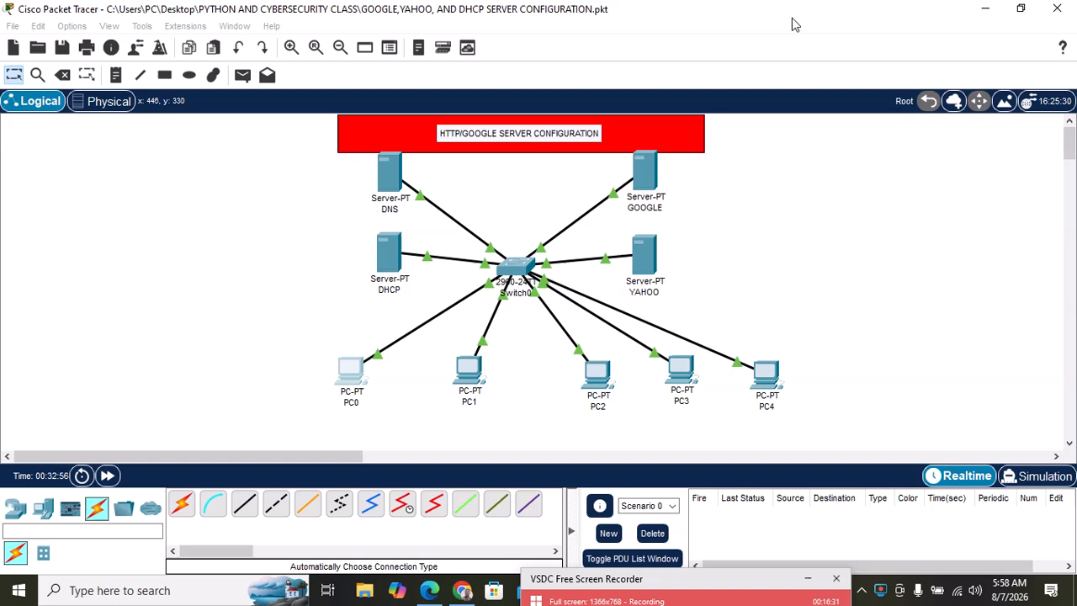
left_click(471, 382)
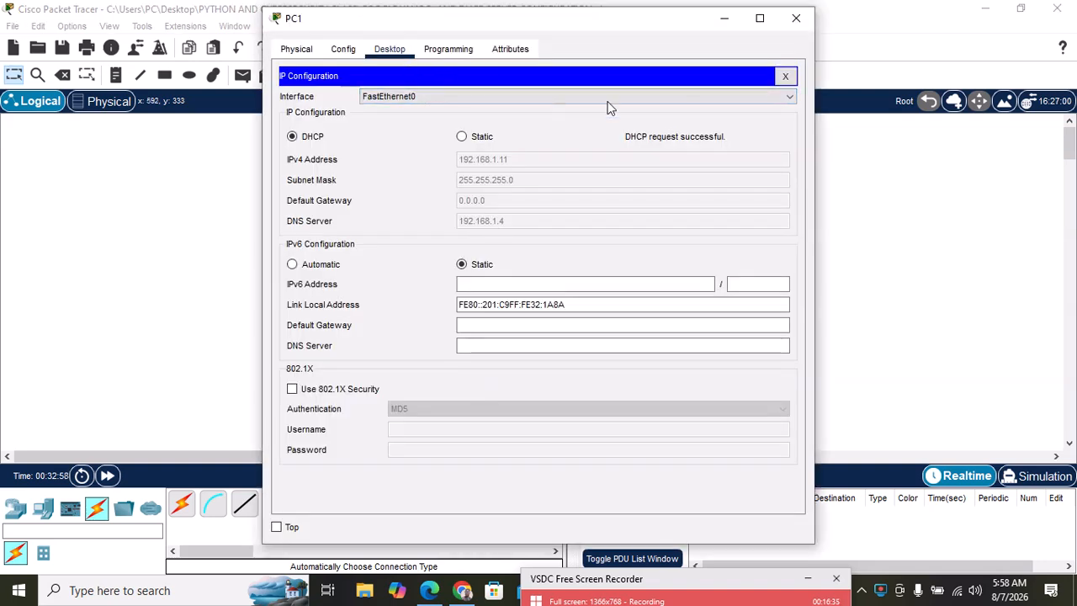
left_click(783, 79)
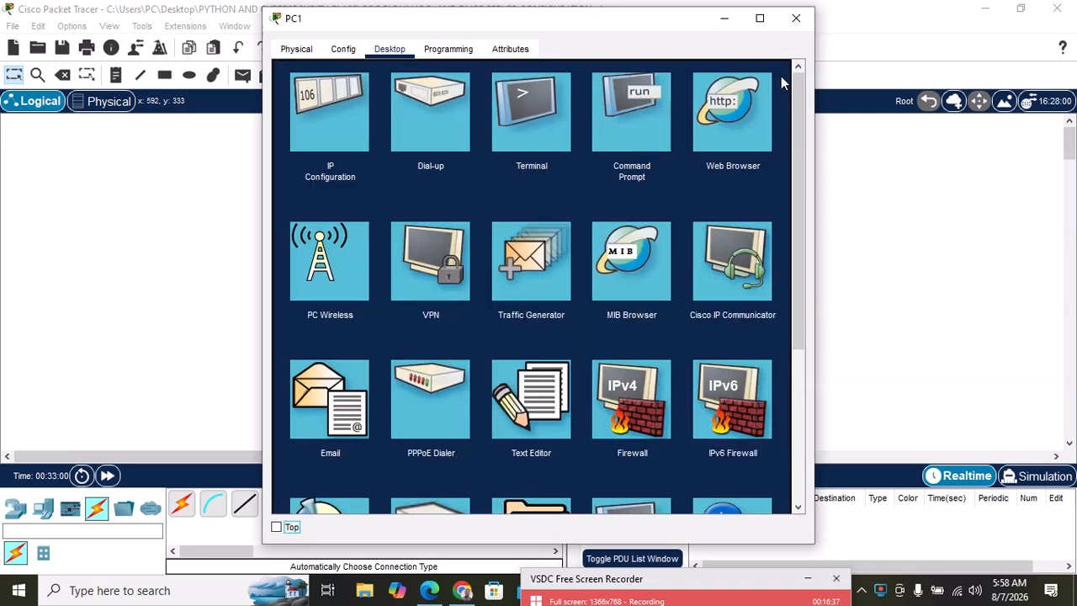
left_click(722, 108)
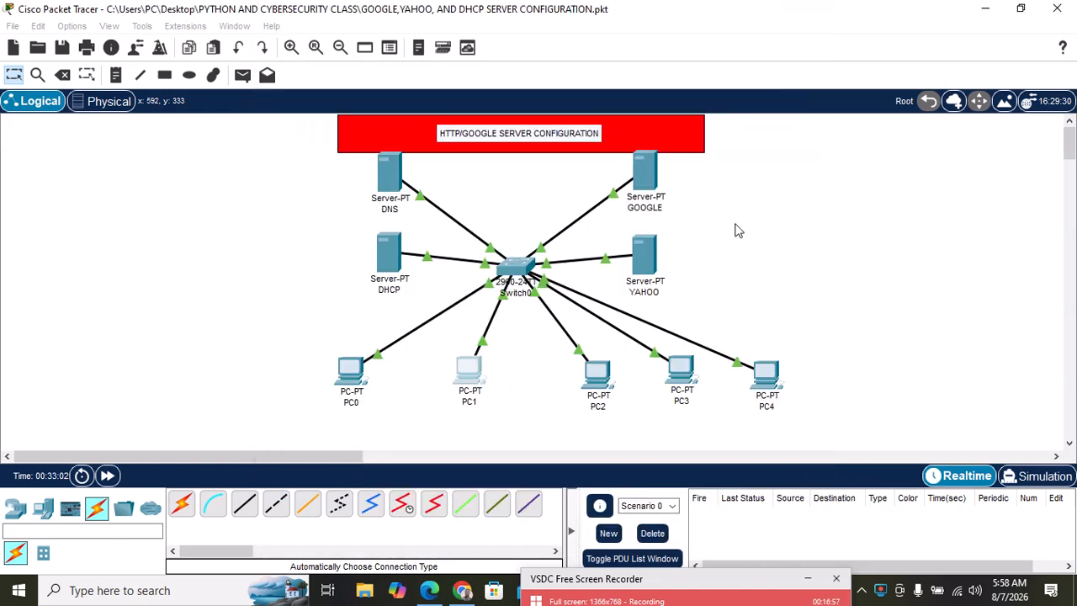
left_click(461, 377)
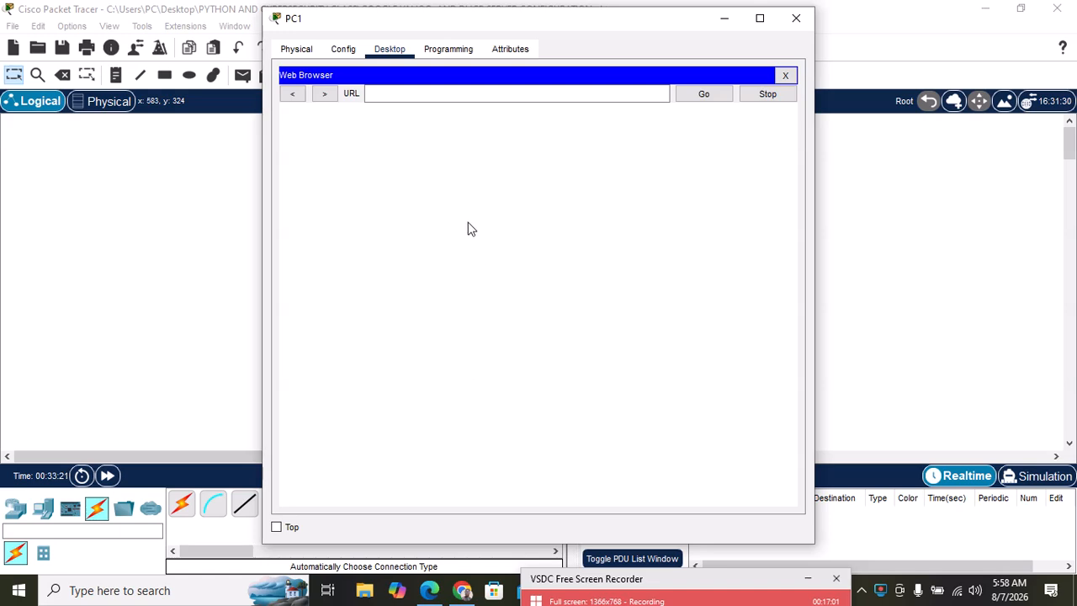
left_click(462, 96)
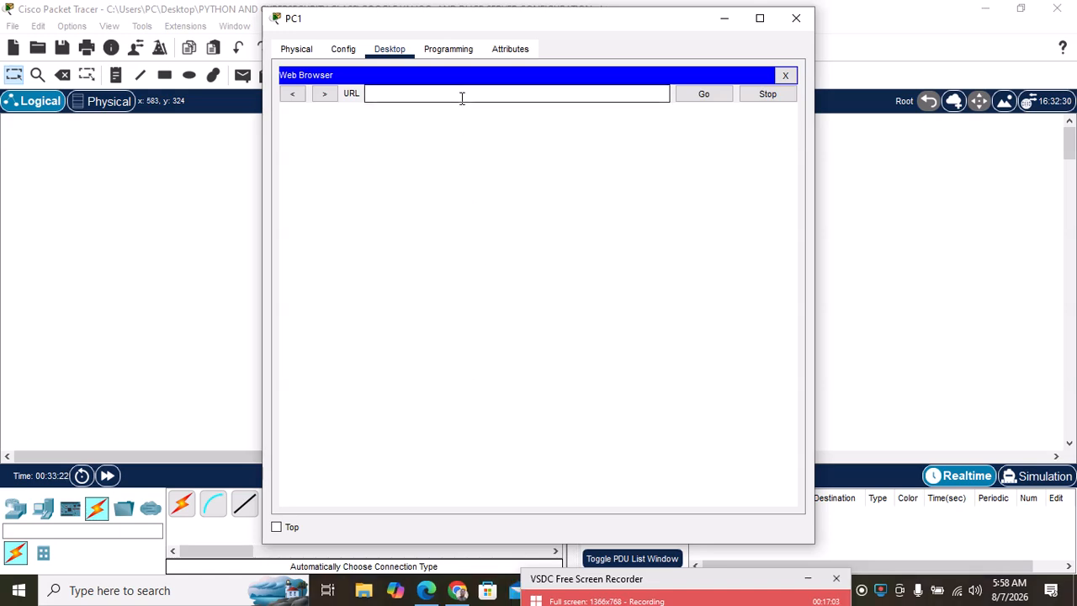
type("www.")
type("gl")
key("BackSpace")
type("oo")
type("gle")
type(".com")
left_click(700, 98)
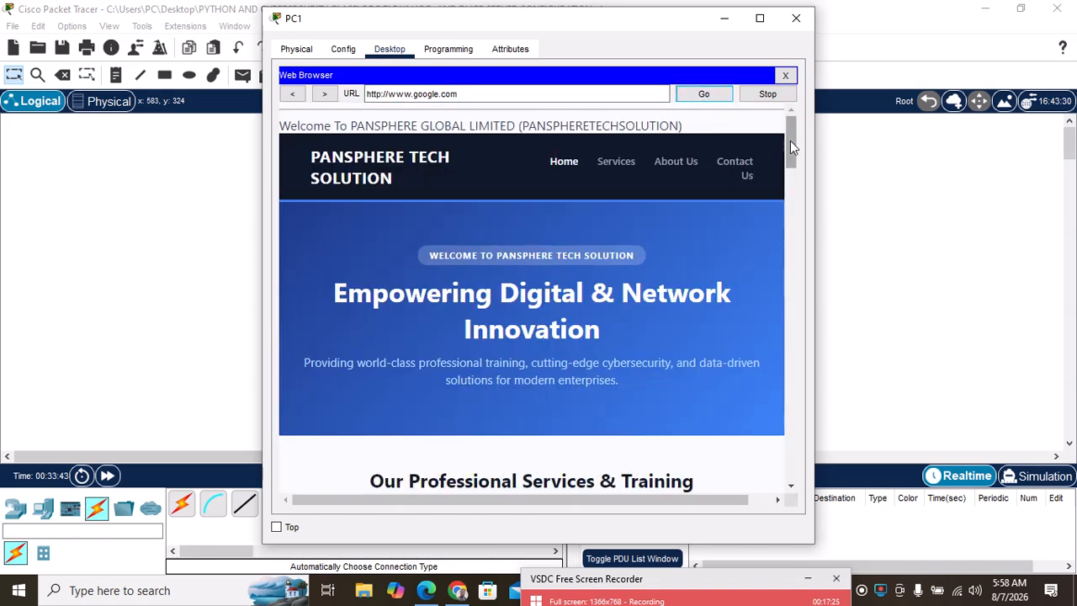
mouse_move(795, 139)
left_mouse_down()
mouse_move(793, 165)
mouse_move(789, 133)
left_mouse_up()
mouse_move(798, 143)
left_mouse_down()
mouse_move(791, 211)
mouse_move(789, 126)
left_mouse_up()
left_click(795, 19)
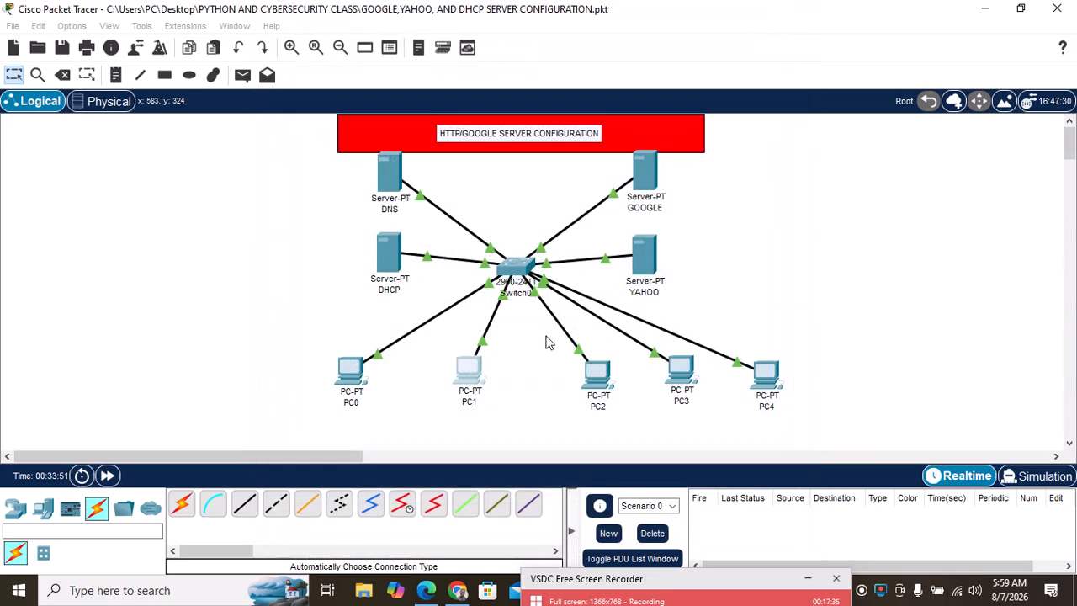
Step: Leave the IP configuration on PC2 and open its Web Browser
left_click(604, 372)
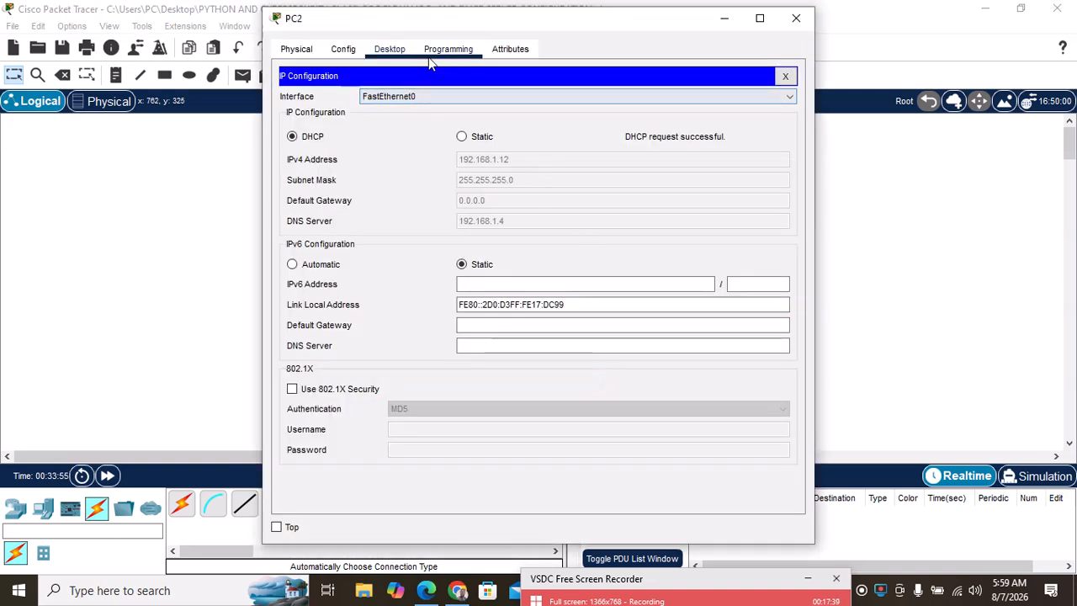
left_click(782, 78)
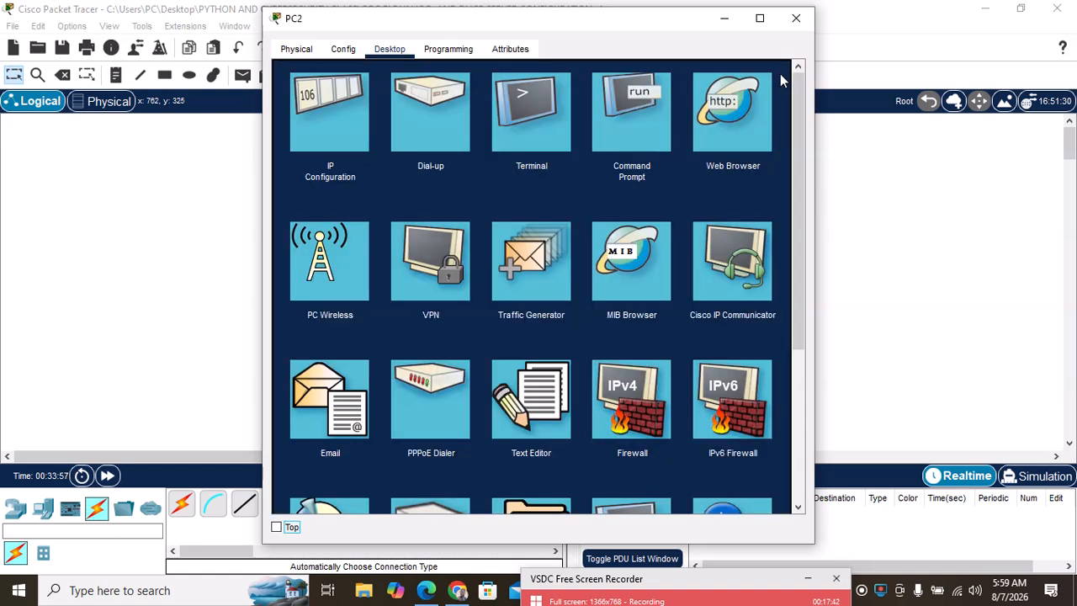
left_click(730, 106)
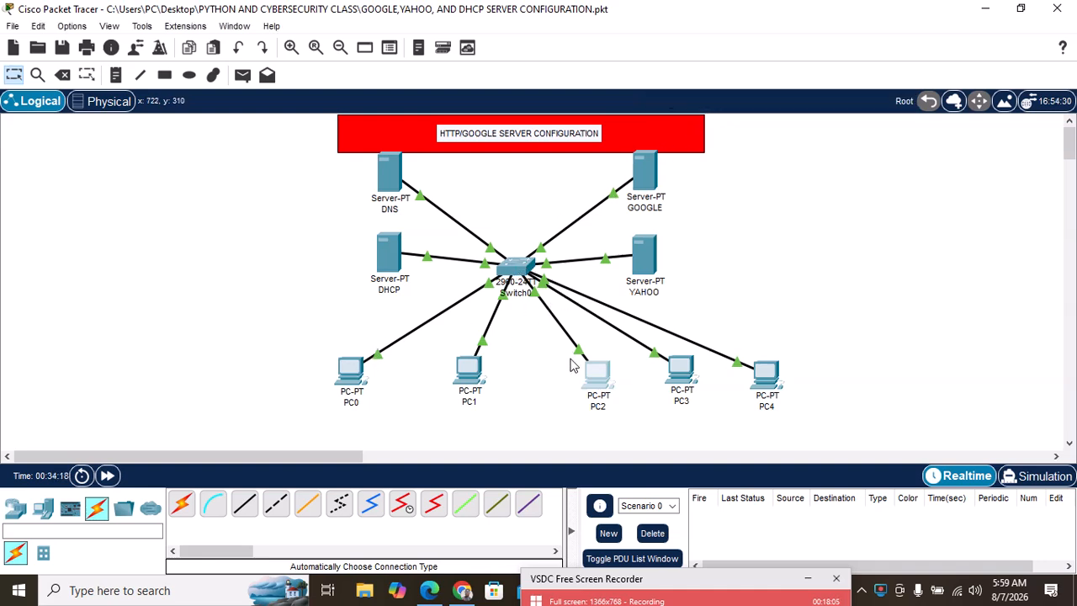
left_click(600, 375)
left_click(510, 93)
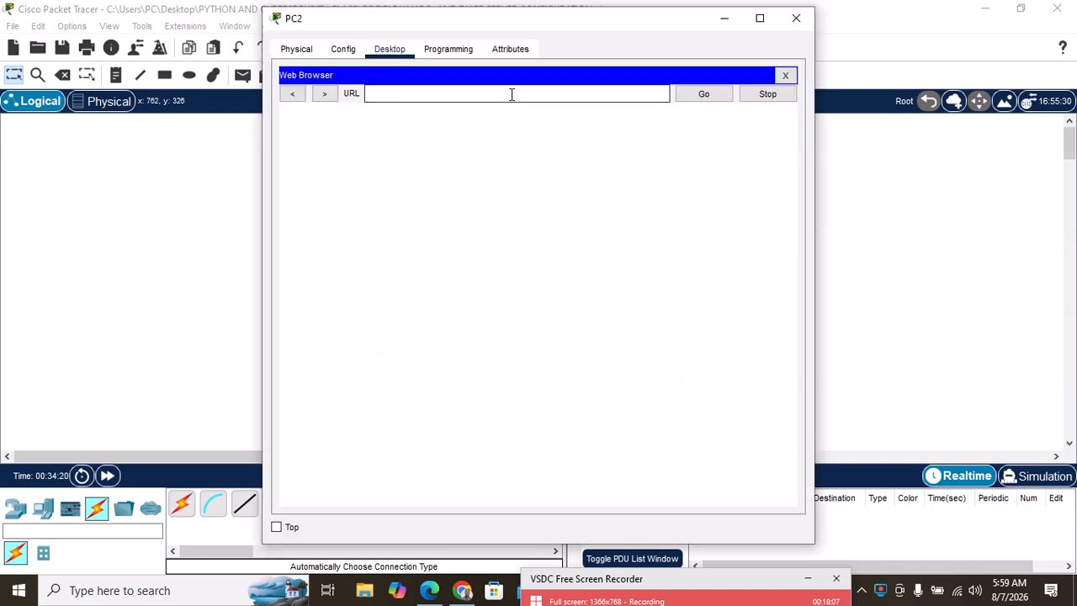
type("www")
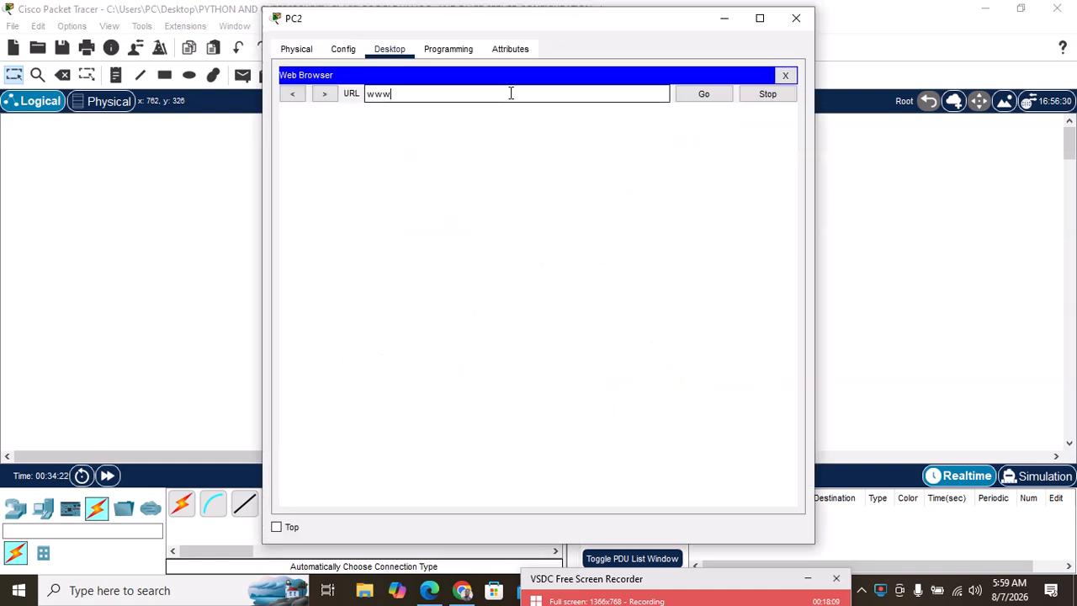
type(".yahoo")
type(".com")
left_click(700, 96)
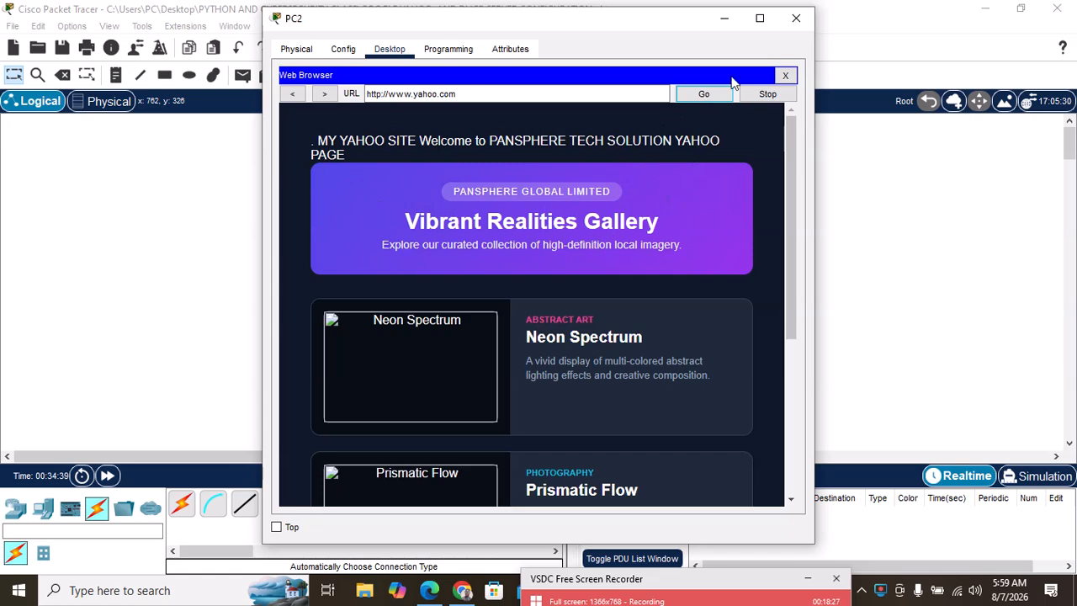
left_click(795, 21)
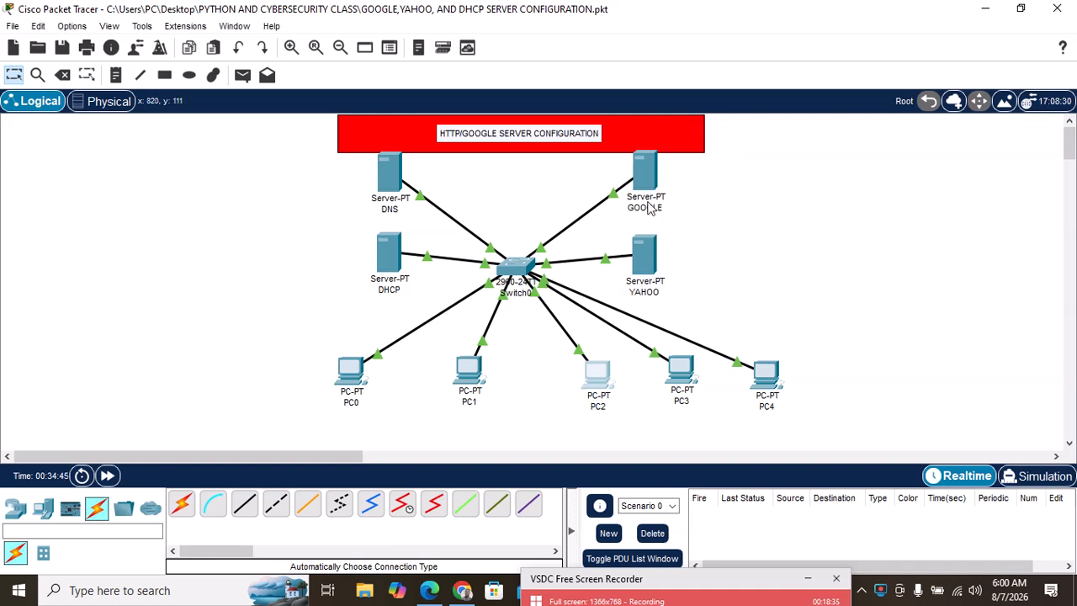
mouse_move(648, 210)
left_click(768, 587)
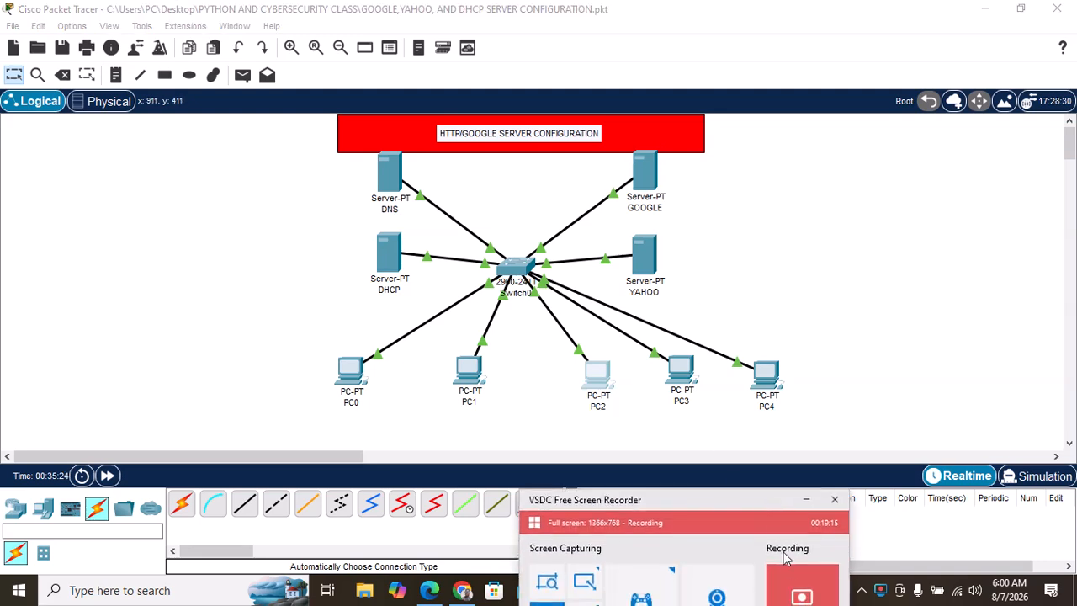